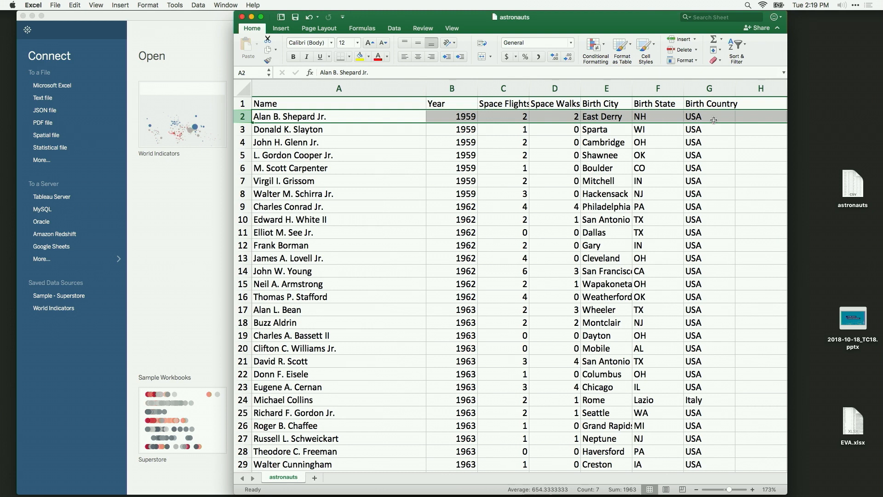
Step: Switch to Tableau and connect to the astronauts CSV file from the desktop as a data source
click(422, 170)
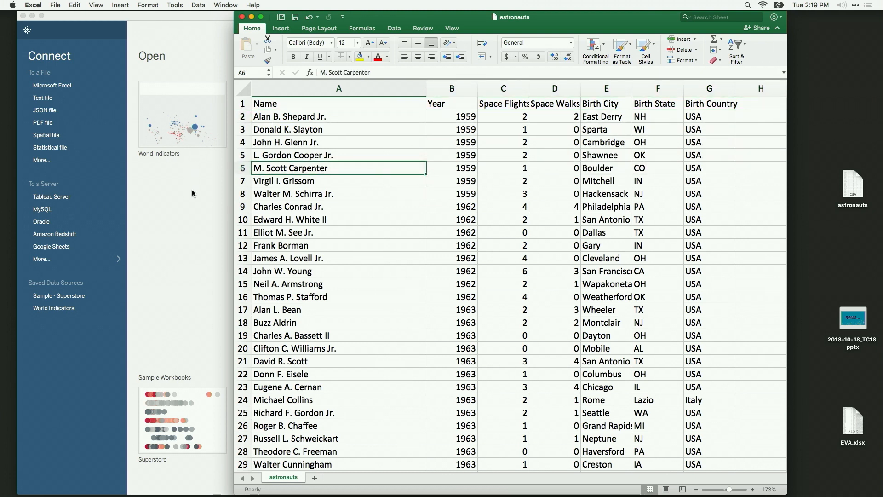
click(192, 193)
drag(353, 16, 361, 17)
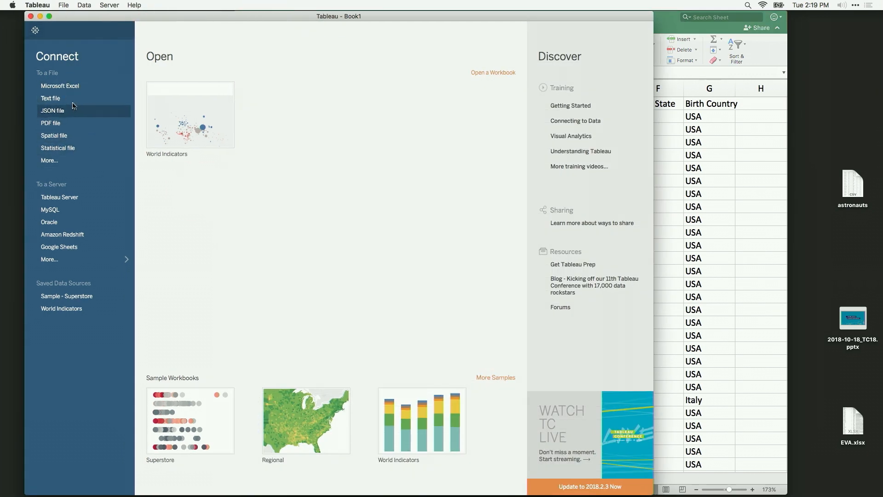
click(665, 24)
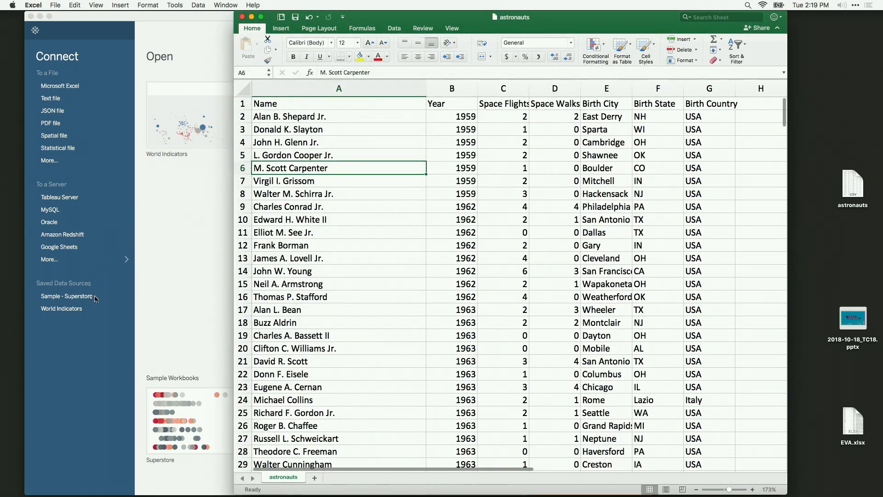
click(104, 341)
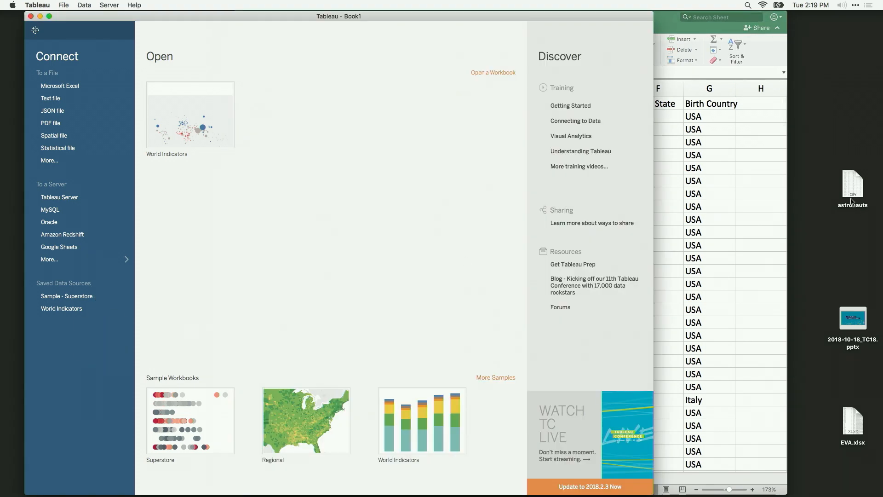
drag(852, 186, 464, 261)
drag(859, 180, 487, 217)
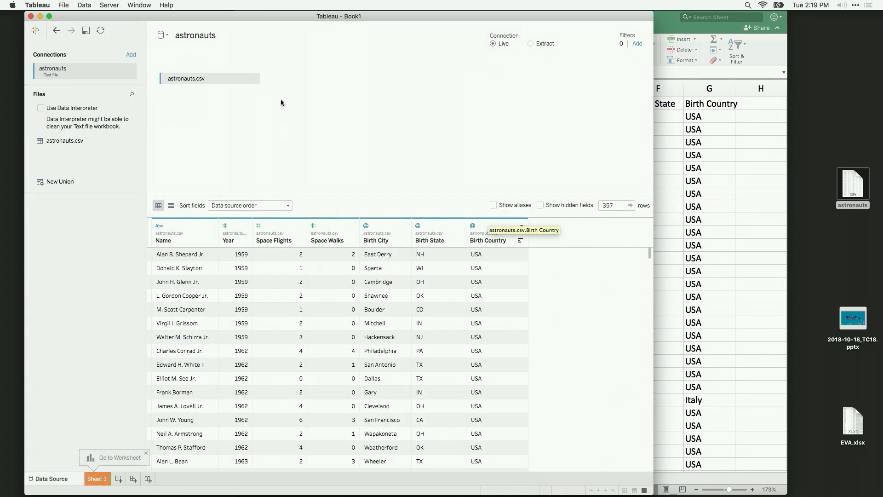
drag(289, 17, 299, 16)
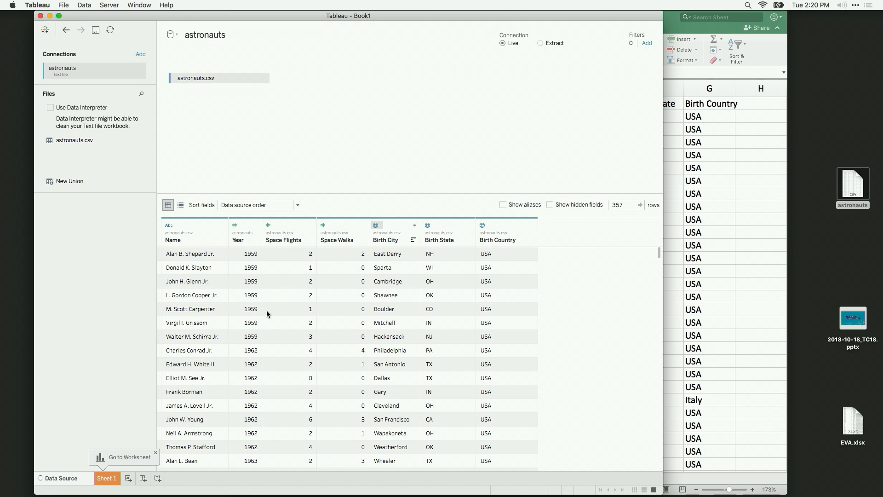
Step: Rename the Year column in the astronauts data source as Selection Year
double_click(238, 239)
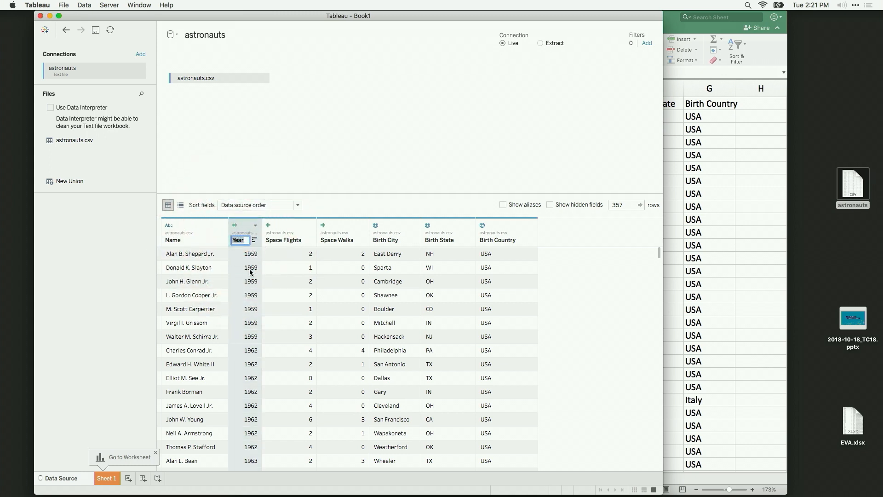
text(Selection Year)
key(Return)
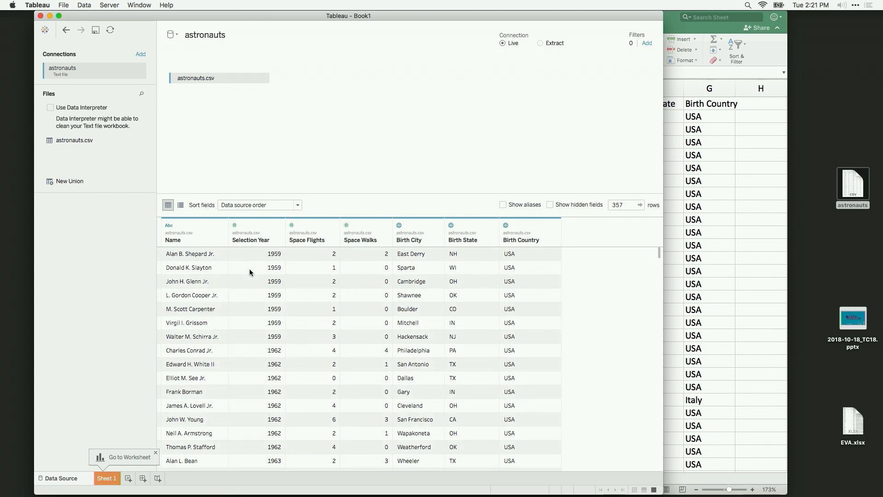
Step: Switch to the astronauts sheet in Excel, change the first name in cell A13 to Jim, and save the file
click(698, 259)
click(301, 258)
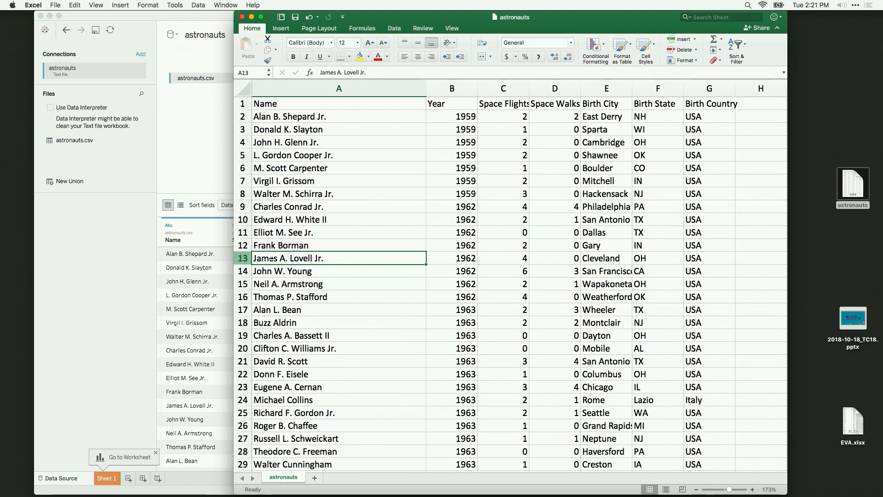
double_click(281, 259)
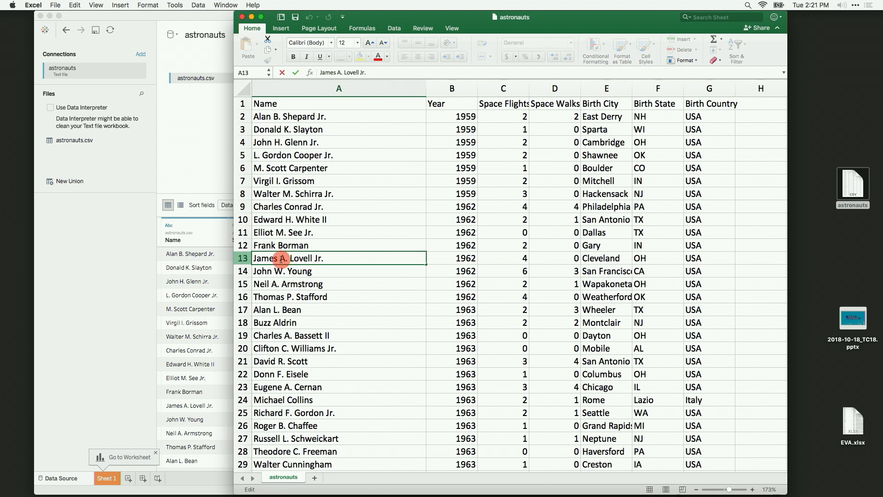
key(BackSpace)
key(BackSpace)
key(BackSpace)
key(BackSpace)
key(BackSpace)
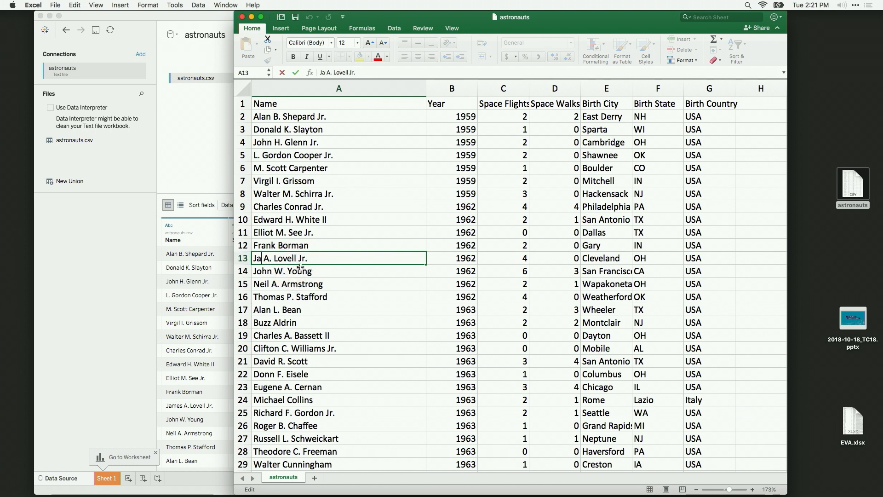
text(Jim)
key(Return)
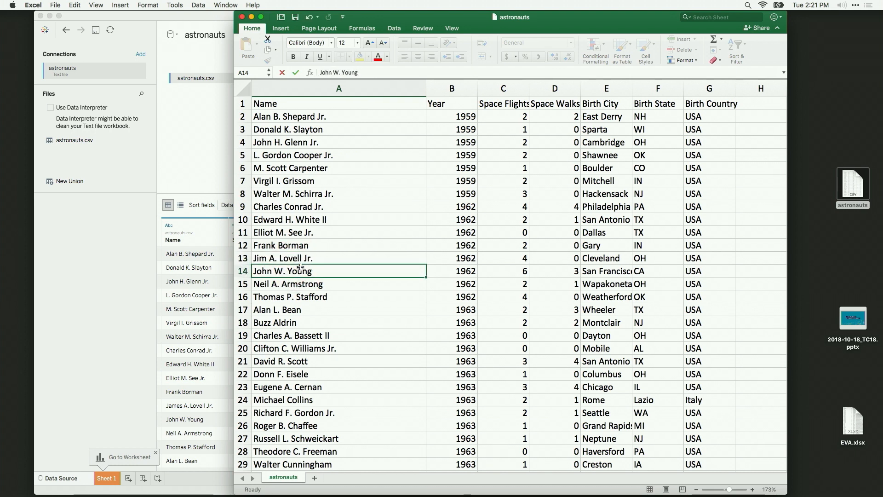
key(super+s)
click(500, 184)
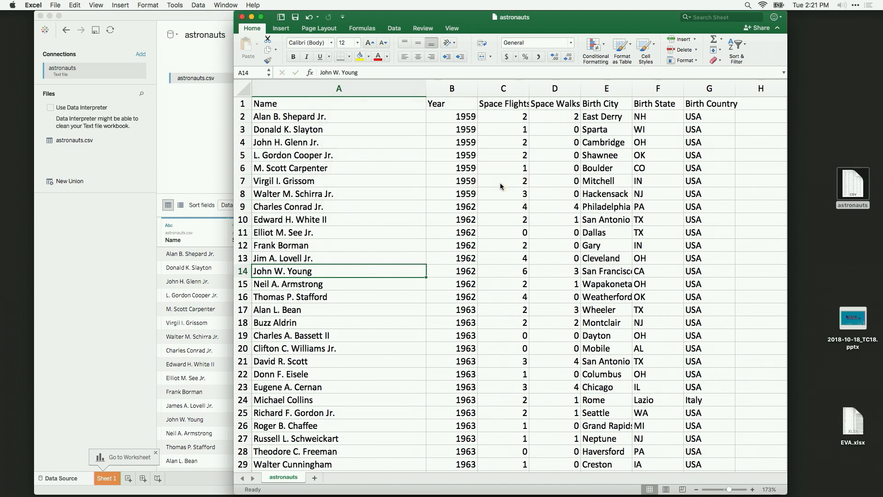
Step: Switch to Tableau and refresh the astronauts data source to load the edited name
click(183, 164)
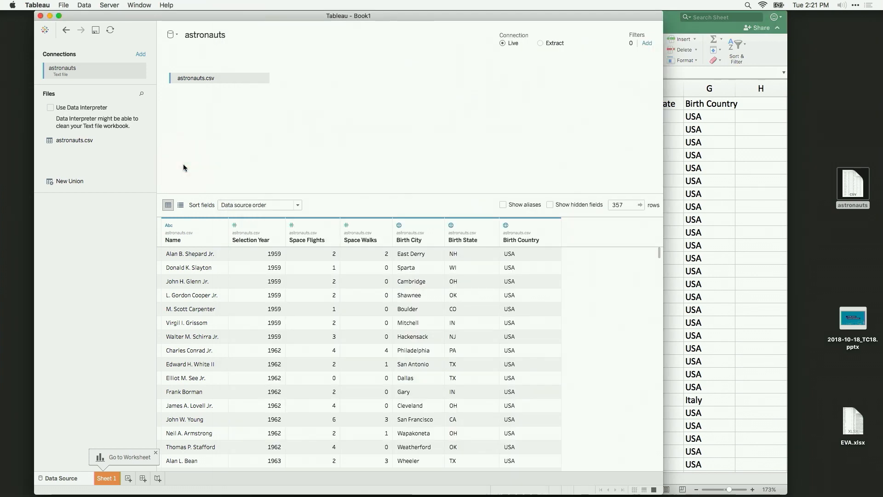
click(110, 29)
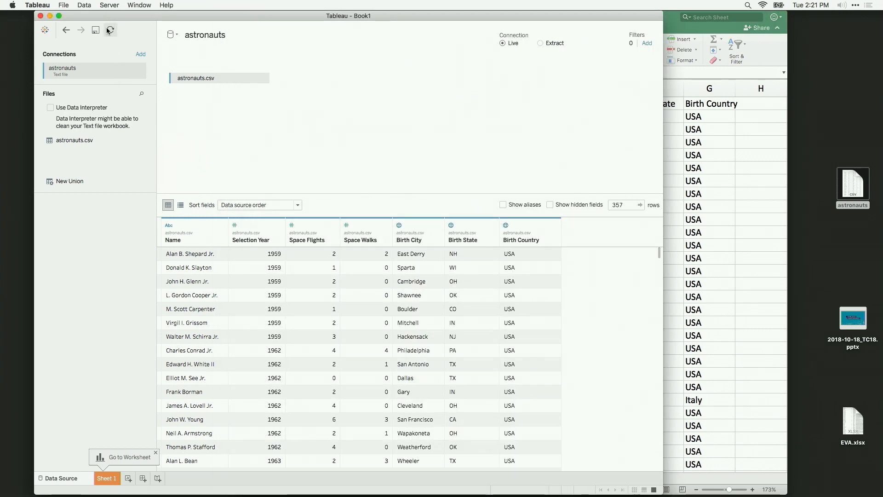
click(192, 406)
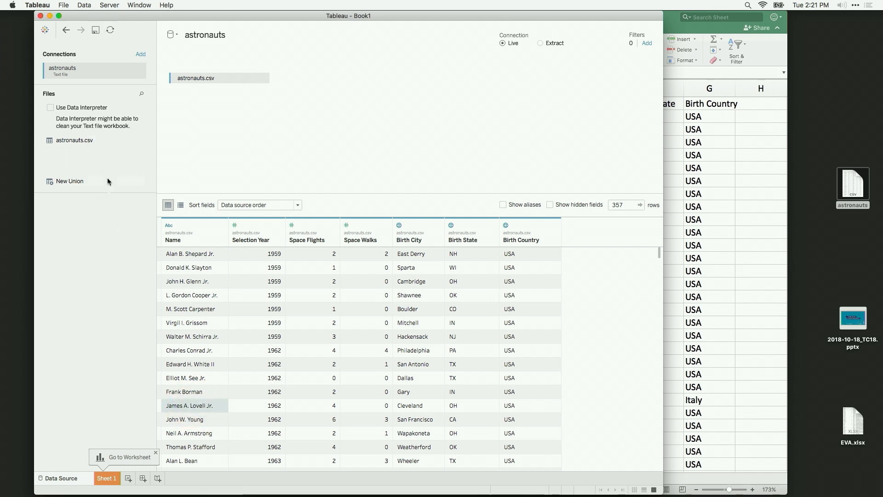
click(109, 32)
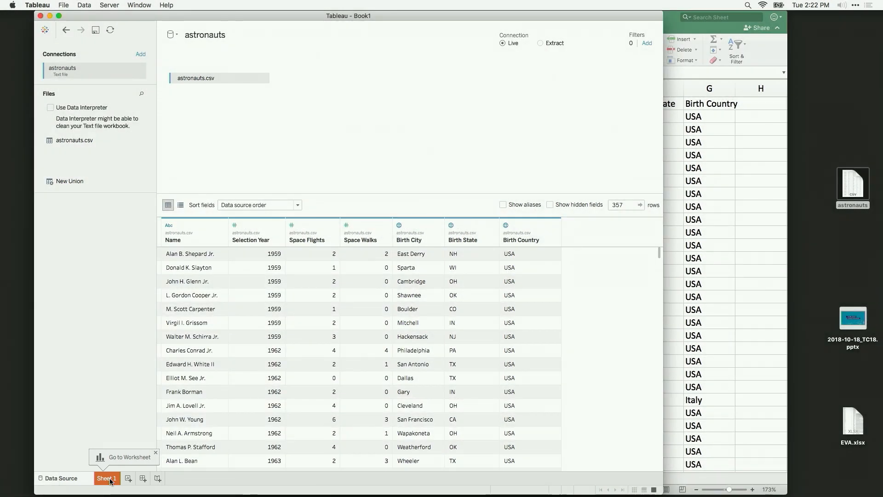
Step: Open Sheet 1 and rename the Number of Records measure as Number of Astronauts
click(110, 481)
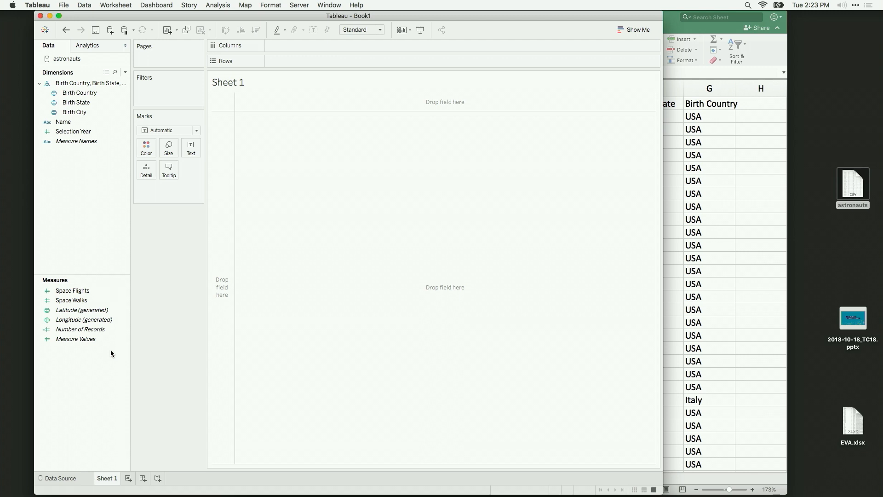
click(109, 330)
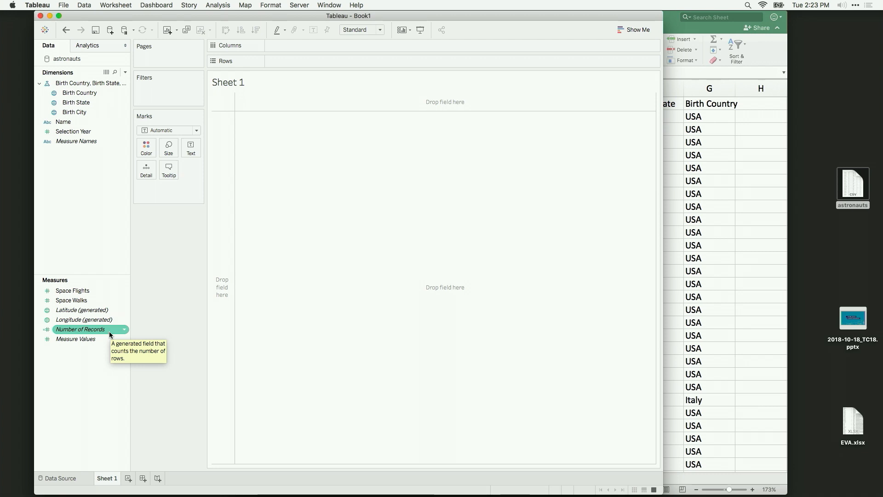
right_click(120, 329)
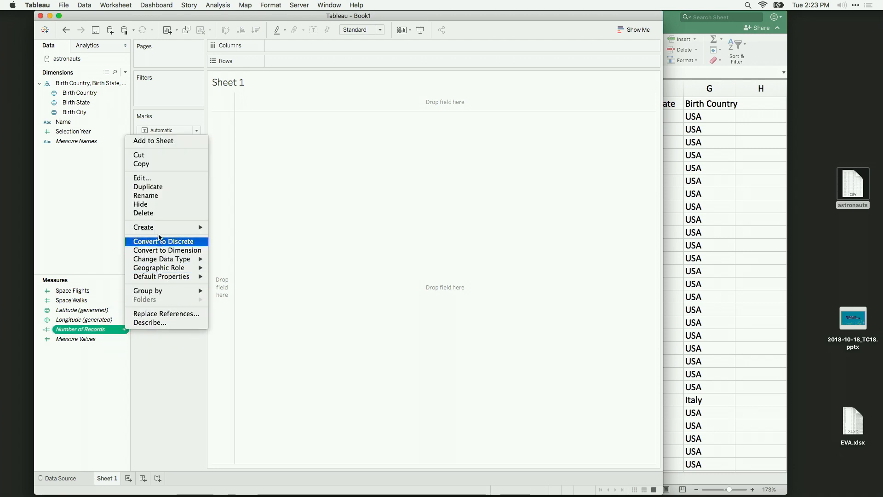
click(160, 197)
key(BackSpace)
key(BackSpace)
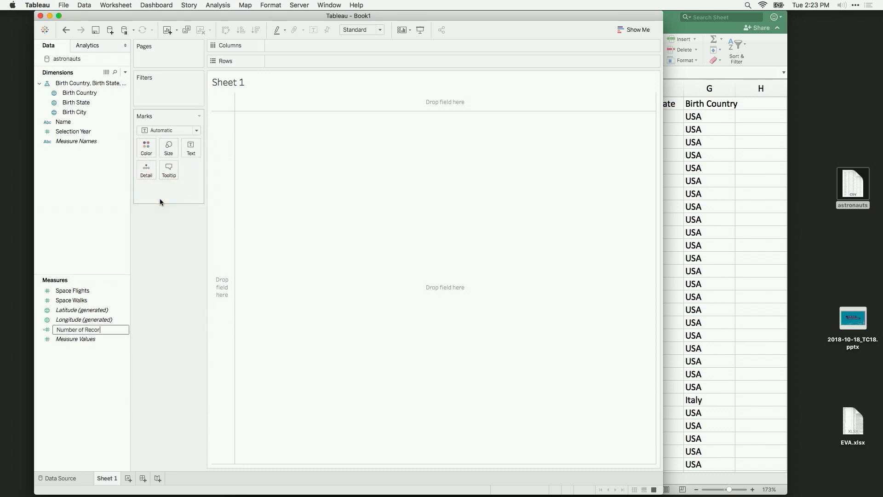
key(BackSpace)
key(BackSpace)
key(BackSpace)
key(BackSpace)
key(BackSpace)
text(Astronauts)
key(Return)
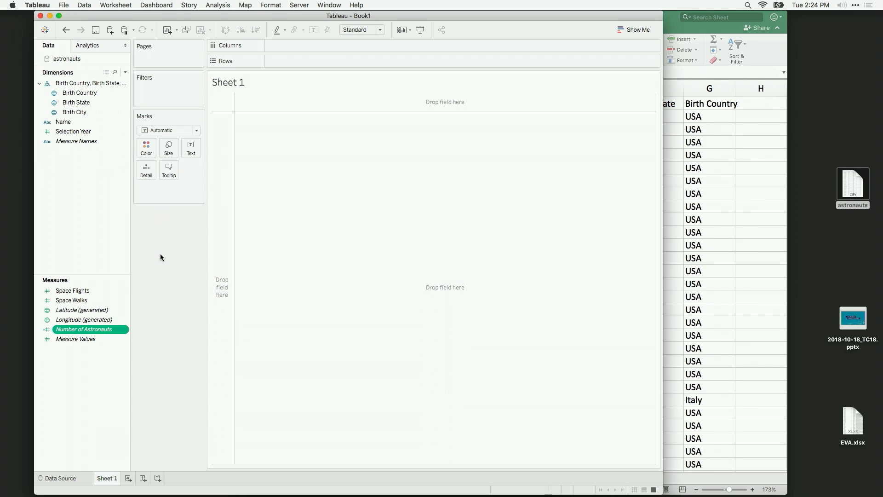
click(100, 241)
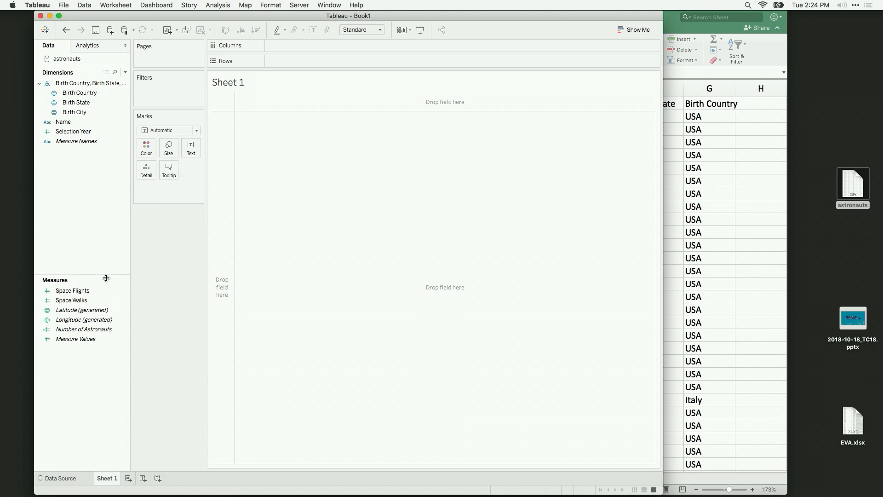
Step: Add the Number of Astronauts measure to the rows of the empty sheet
double_click(106, 329)
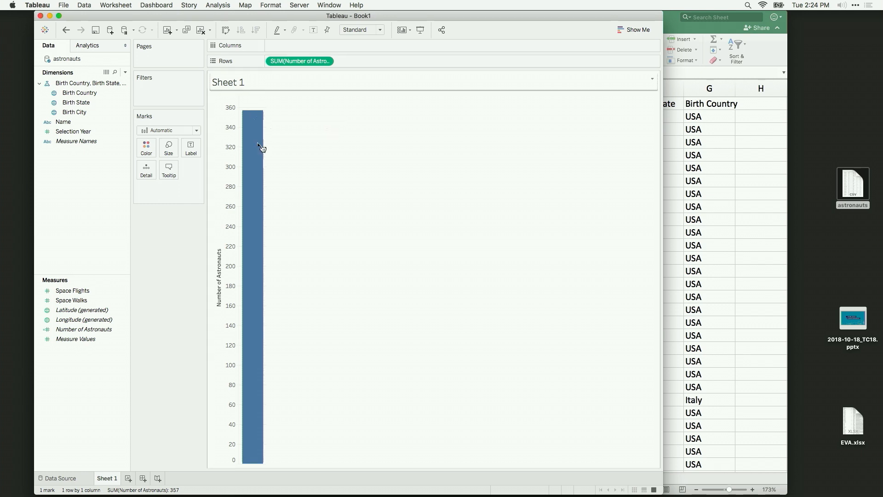
click(222, 299)
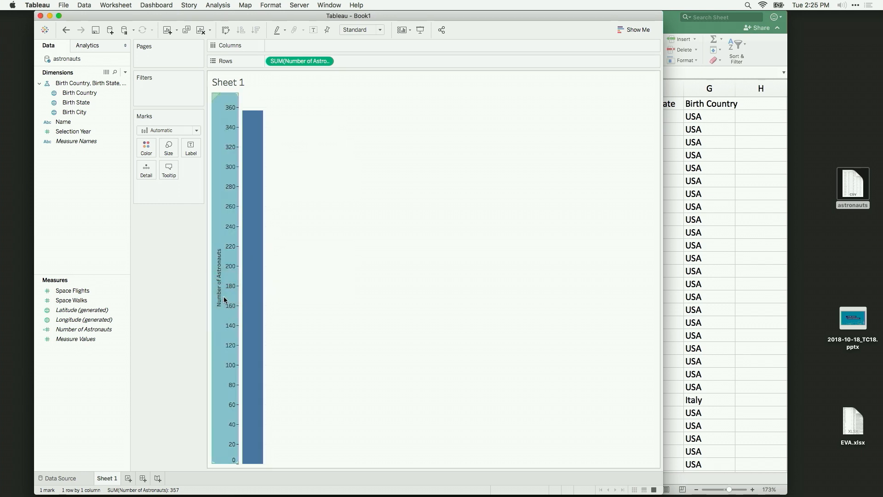
click(345, 301)
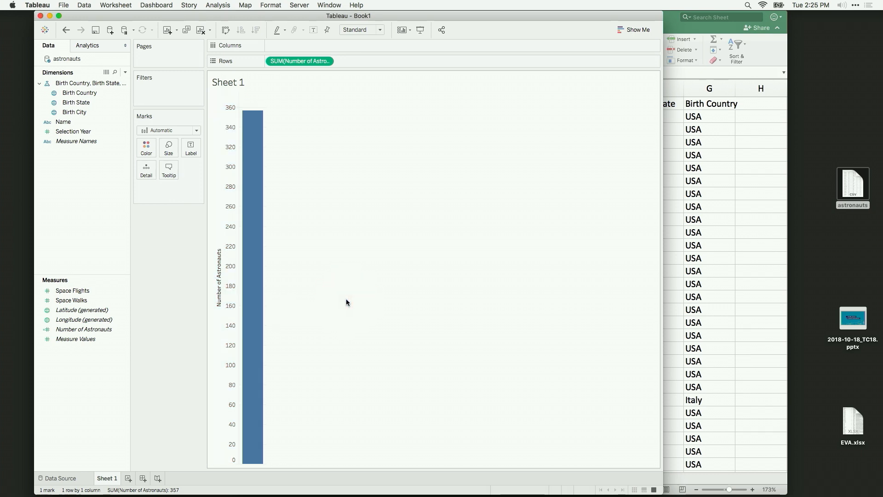
Step: Add the Selection Year dimension to the columns to chart the number of astronauts by year
mouse_move(256, 295)
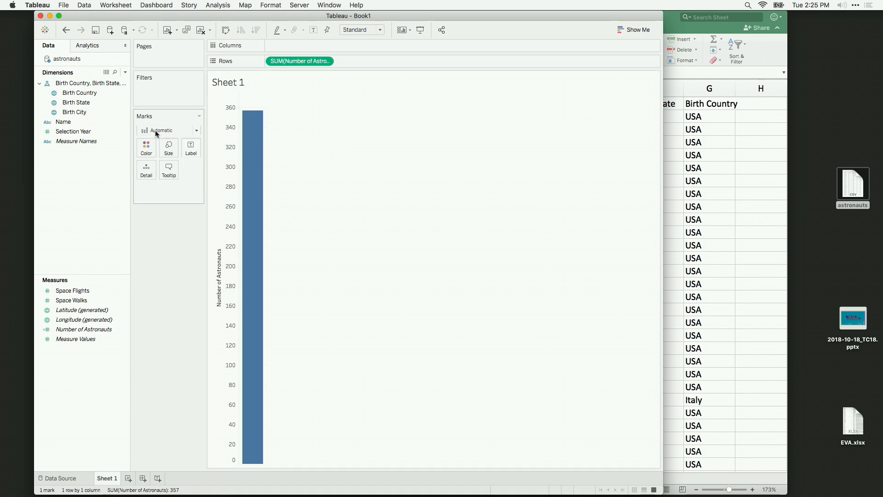
click(101, 131)
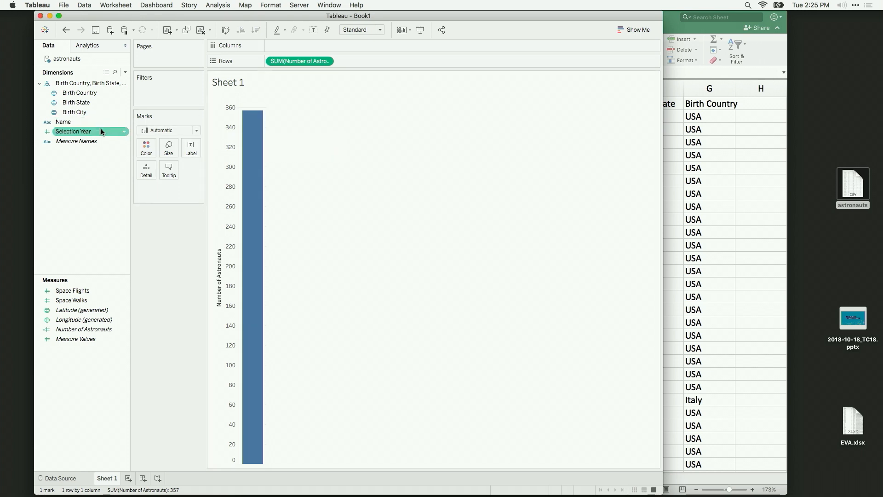
double_click(101, 131)
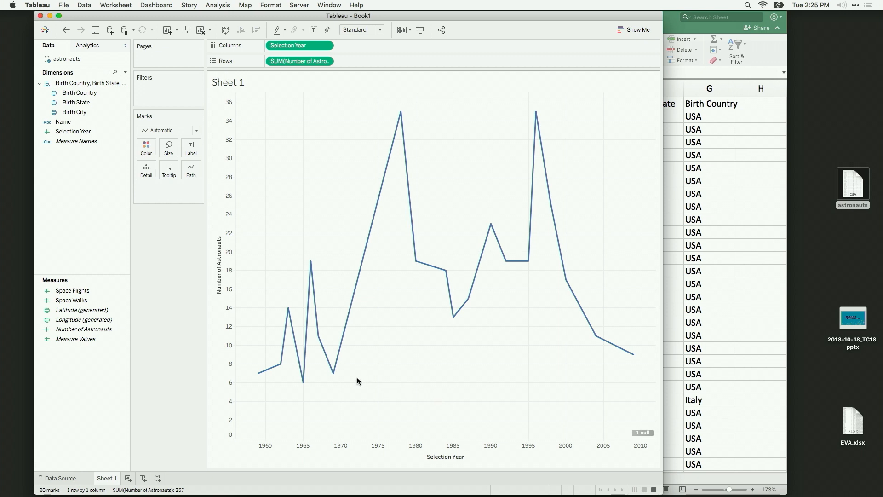
Step: Set the mark type of the astronauts-by-year chart to Bar
mouse_move(333, 378)
mouse_move(403, 125)
mouse_move(380, 207)
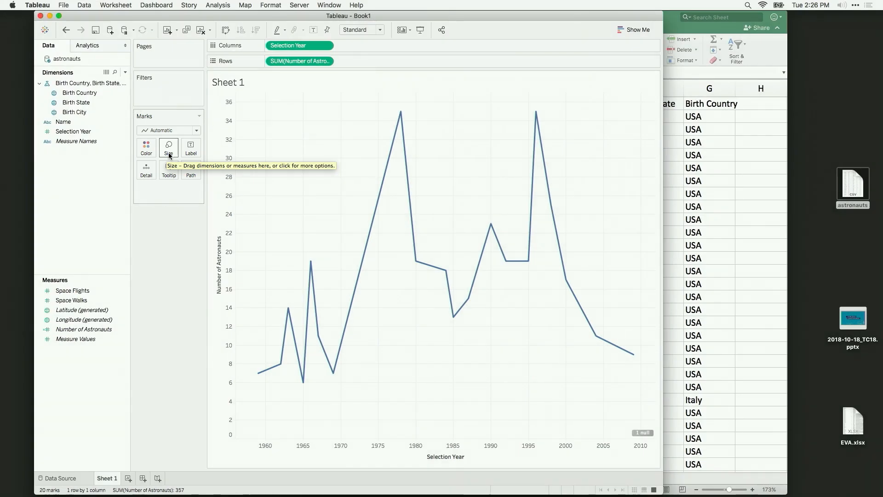
click(196, 131)
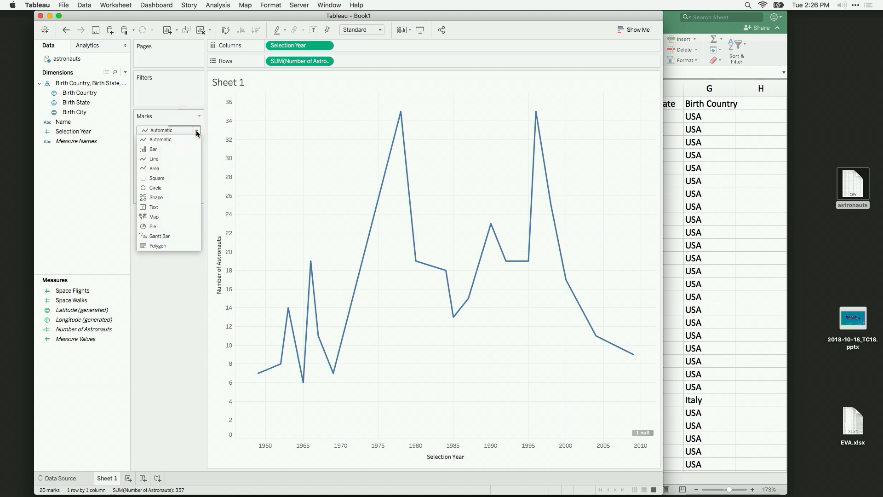
click(182, 148)
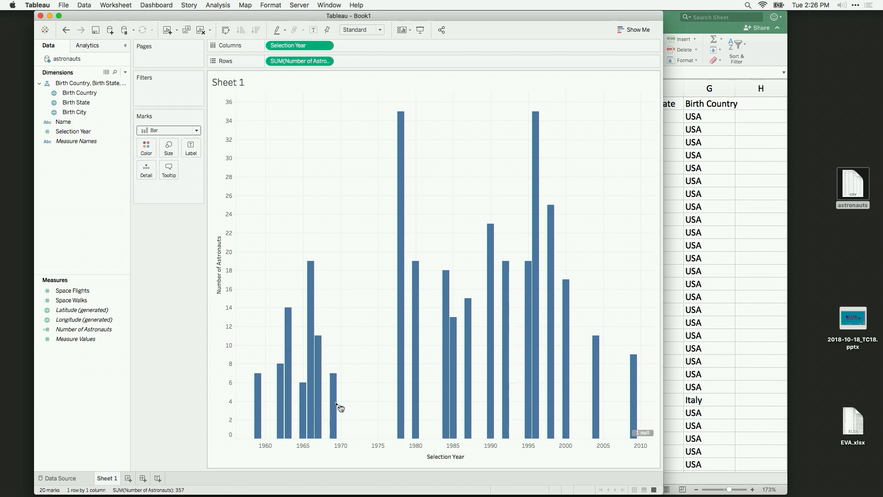
Step: Try converting Selection Year in the columns to a discrete field, and undo the conversion
mouse_move(333, 405)
mouse_move(398, 341)
click(327, 46)
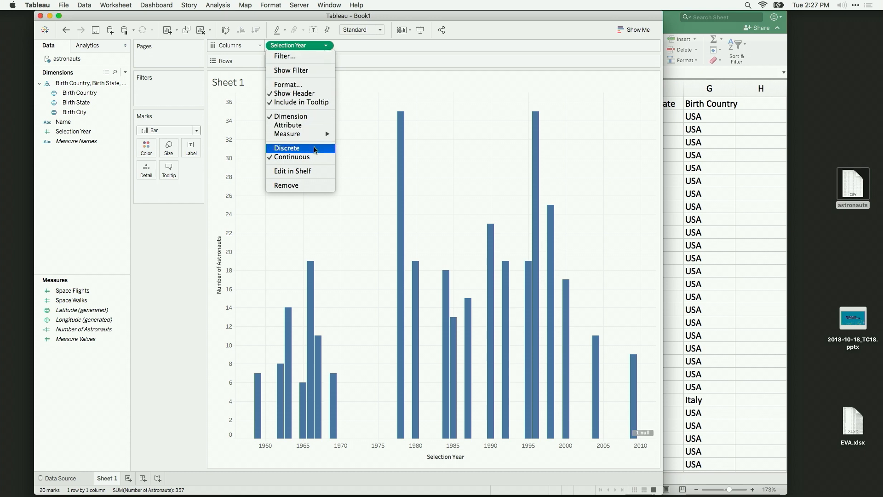
click(314, 149)
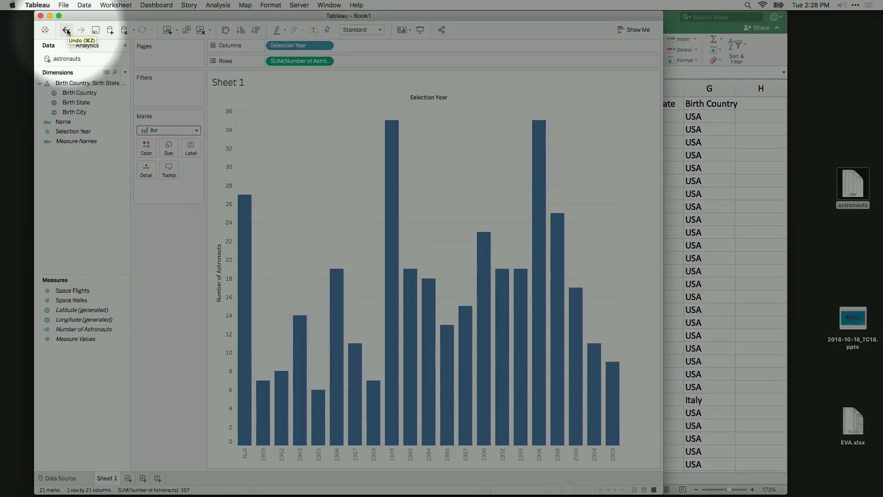
click(66, 30)
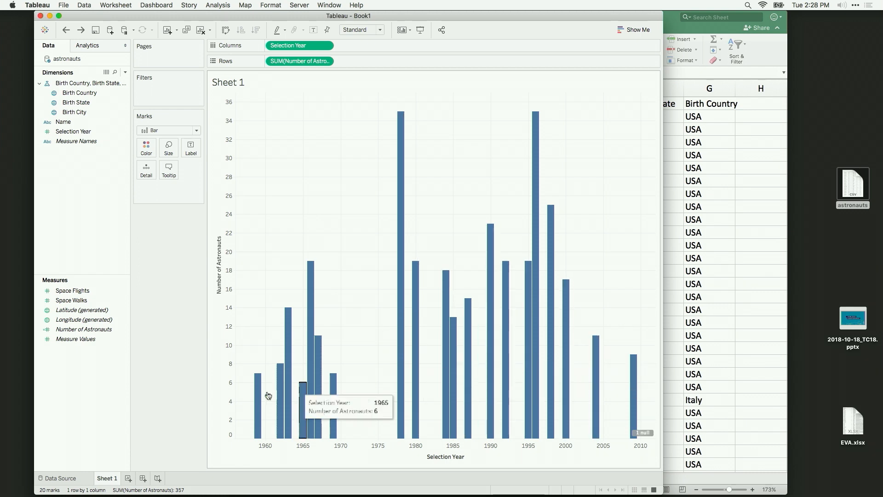
Step: Rename the bar chart's sheet as "Astronauts by Year"
double_click(106, 479)
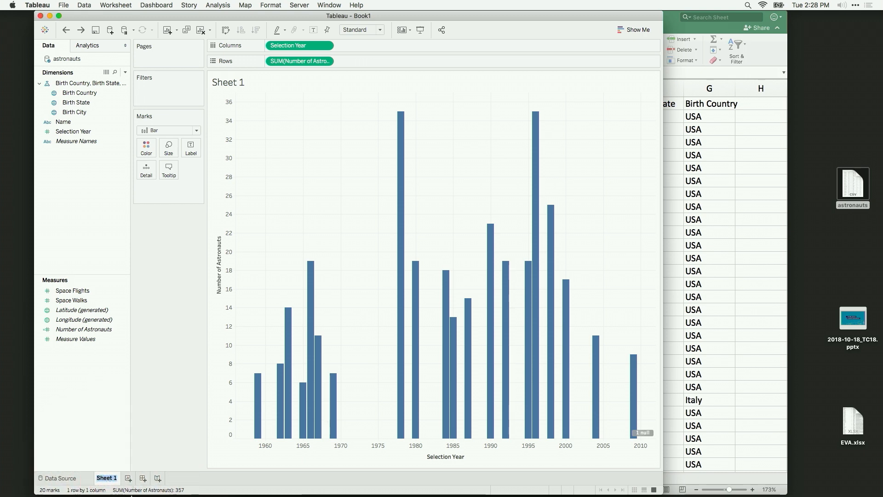
mouse_move(131, 495)
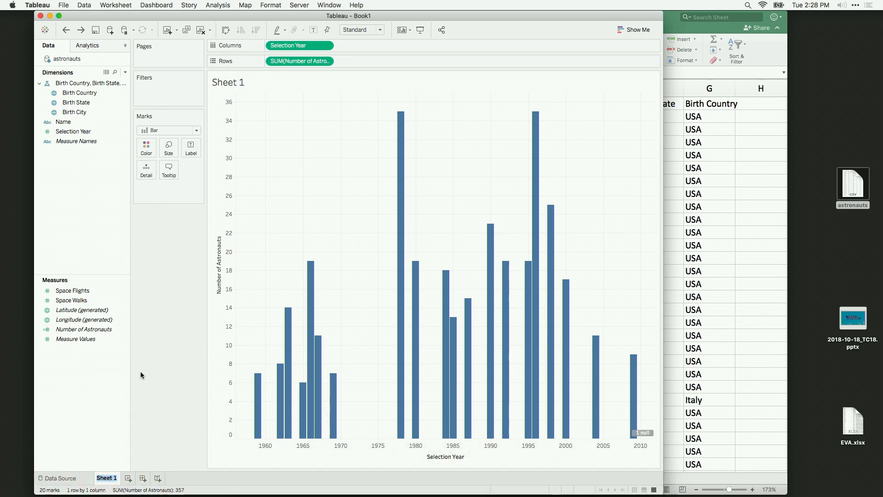
text(Astroy)
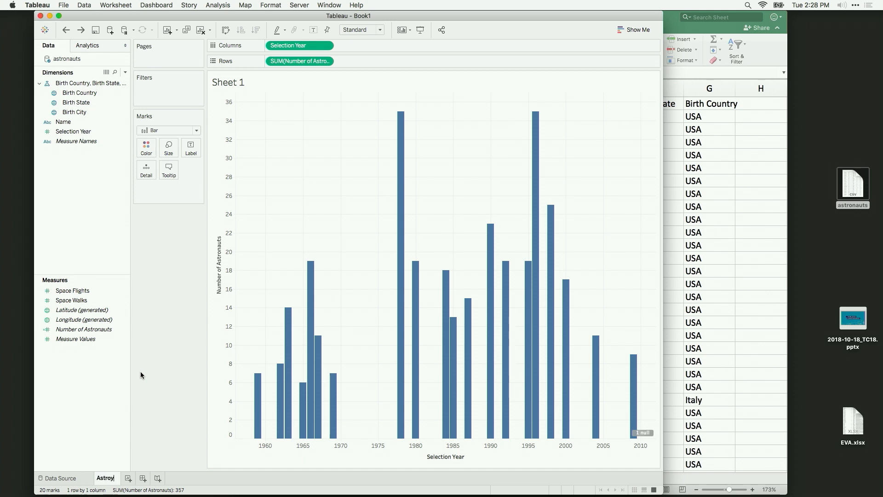
key(BackSpace)
text(nauts by Year)
key(Return)
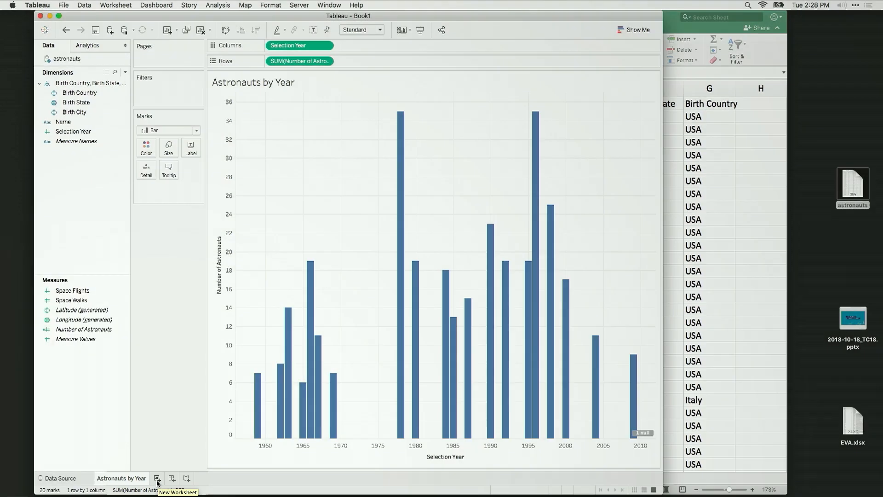
Step: Build a horizontal bar chart of Space Flights by Name on a new worksheet using Show Me
click(156, 479)
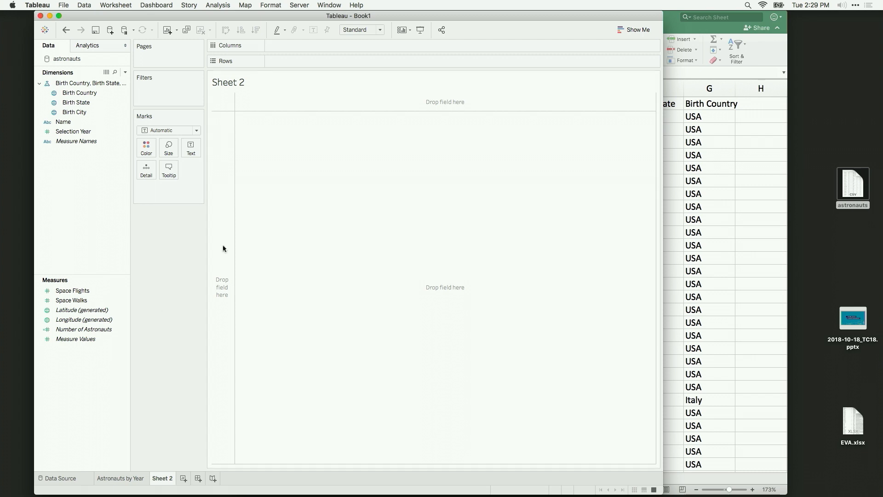
click(624, 31)
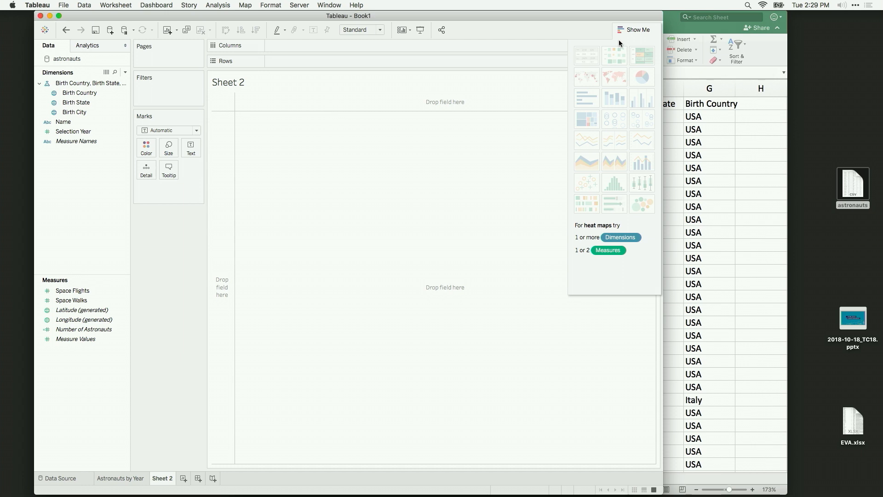
click(93, 122)
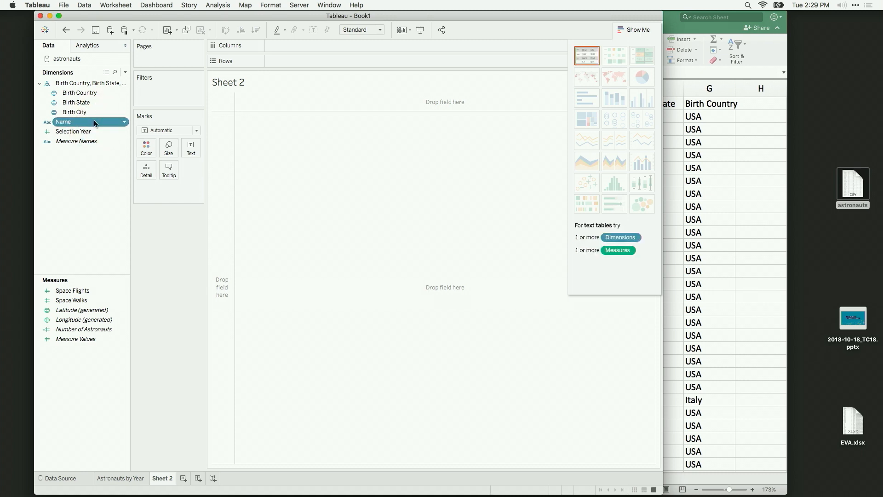
super+click(92, 292)
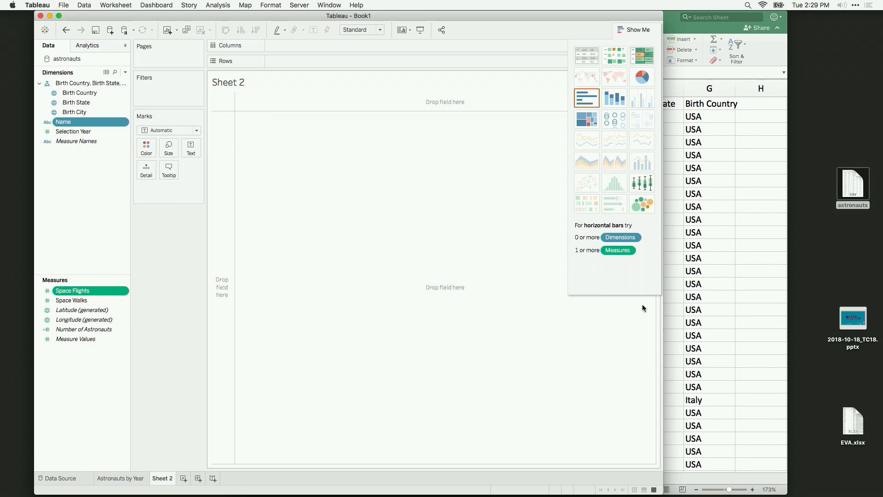
click(588, 99)
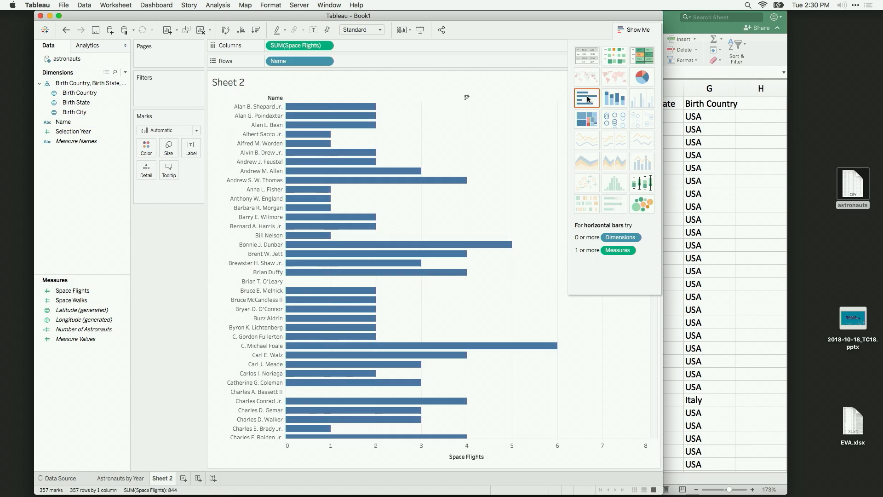
click(633, 28)
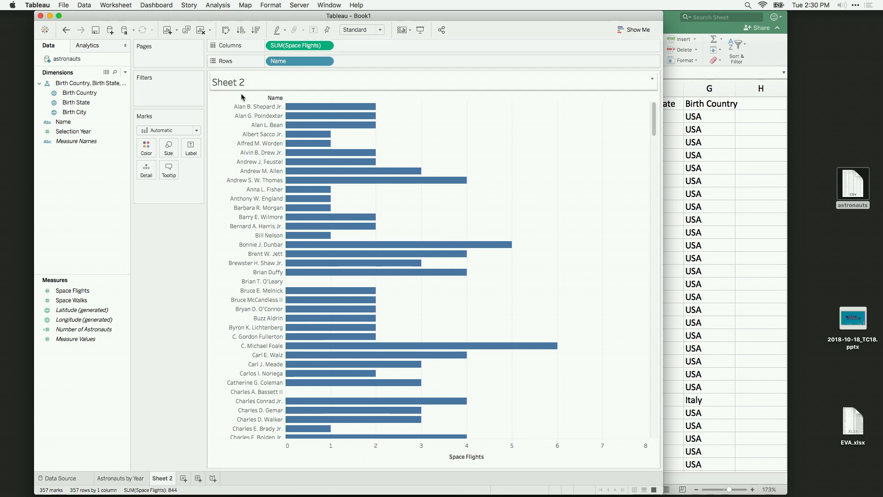
Step: Sort the astronaut names in descending order of Space Flights
mouse_move(317, 144)
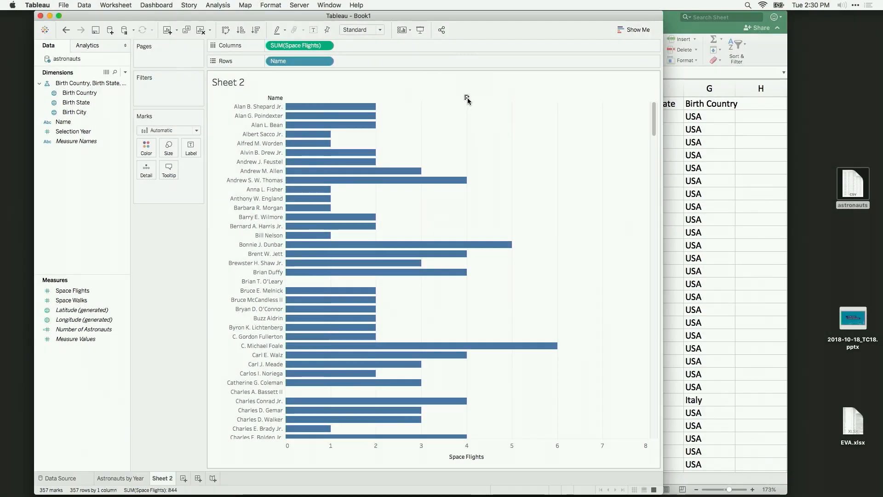
click(467, 98)
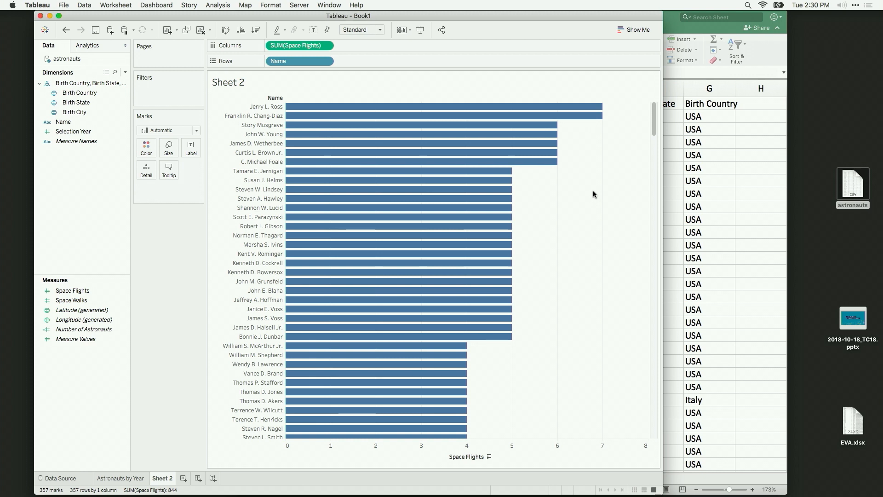
mouse_move(599, 107)
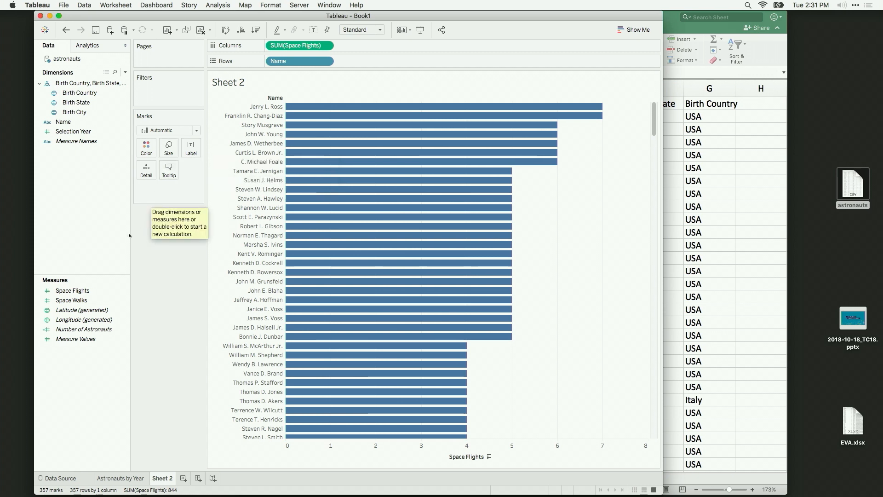
Step: Color the space flight bars by the Space Walks measure
click(93, 292)
click(90, 303)
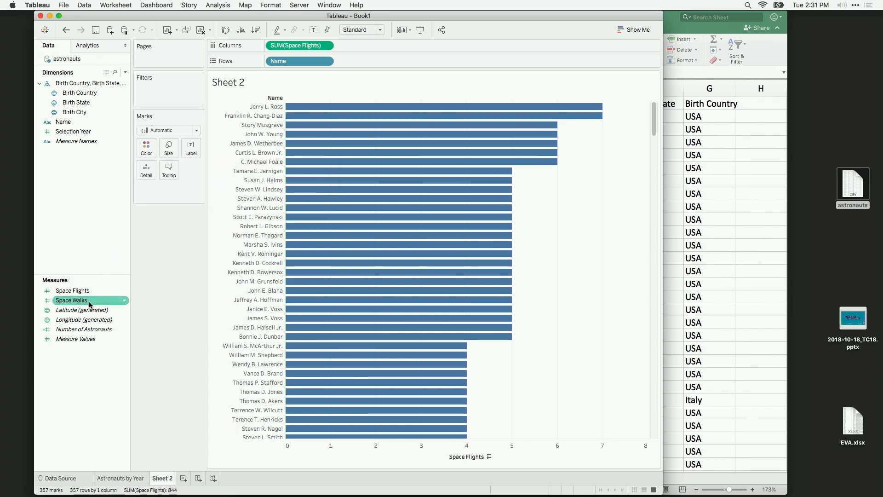
click(90, 304)
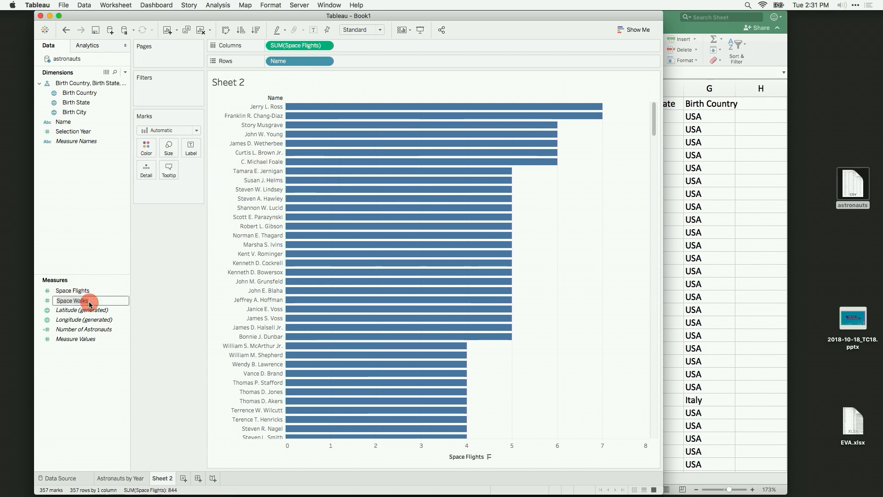
drag(88, 302, 148, 146)
click(99, 295)
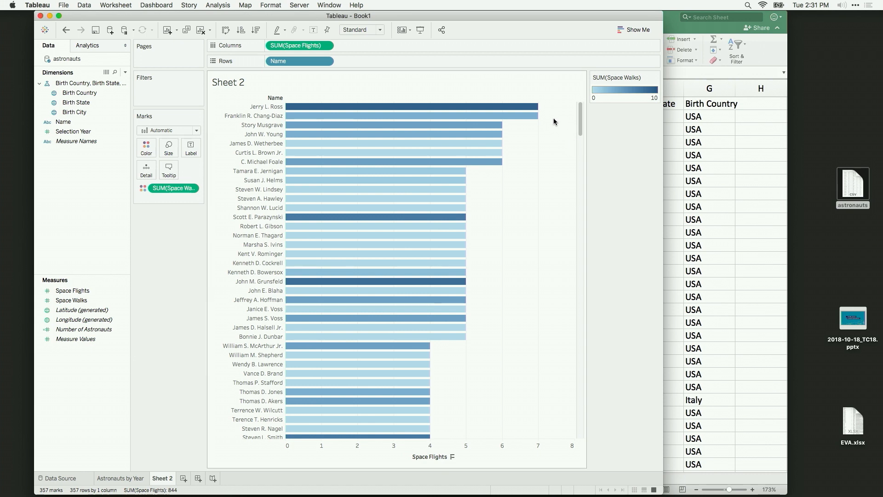
Step: Show a highlighter for the Name field in the rows
mouse_move(536, 107)
click(325, 62)
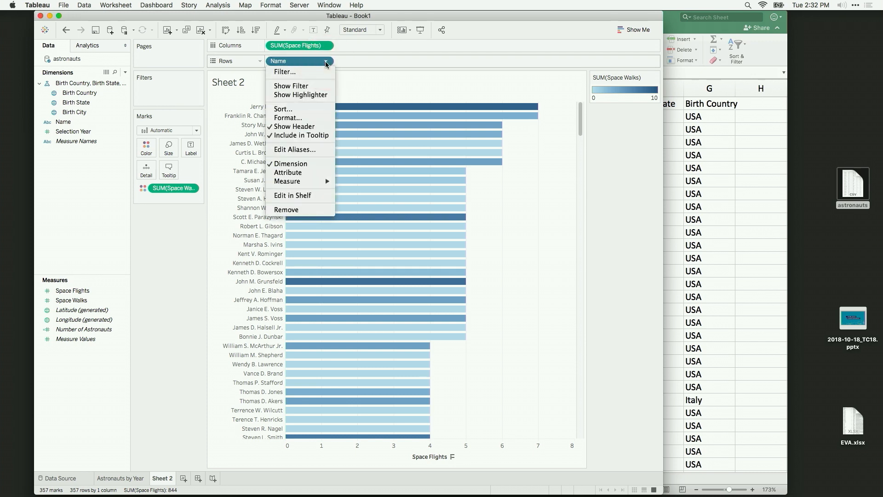
click(317, 95)
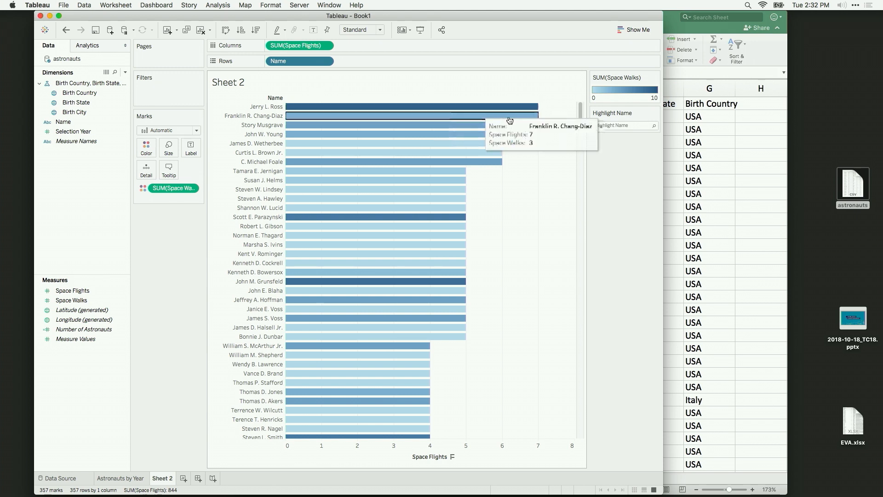
Step: Find Neil A. Armstrong's bar by highlighting names that match "neil", and clear the highlighting from the chart
click(600, 125)
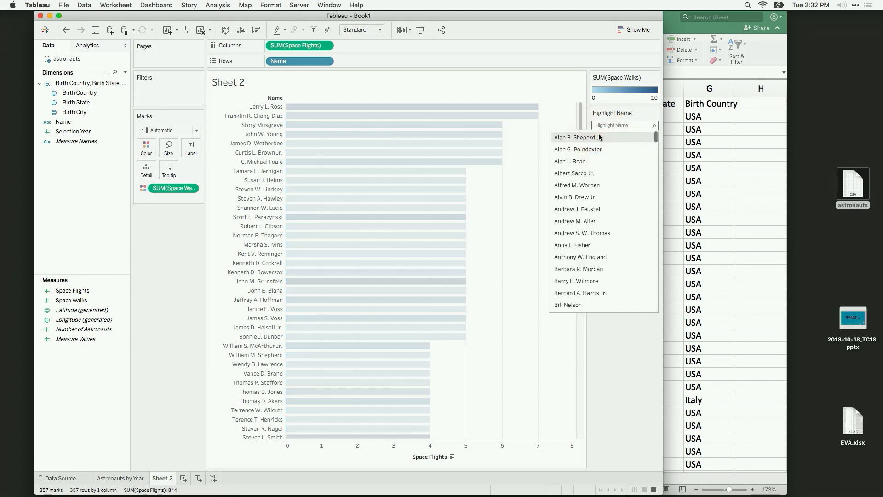
text(neil)
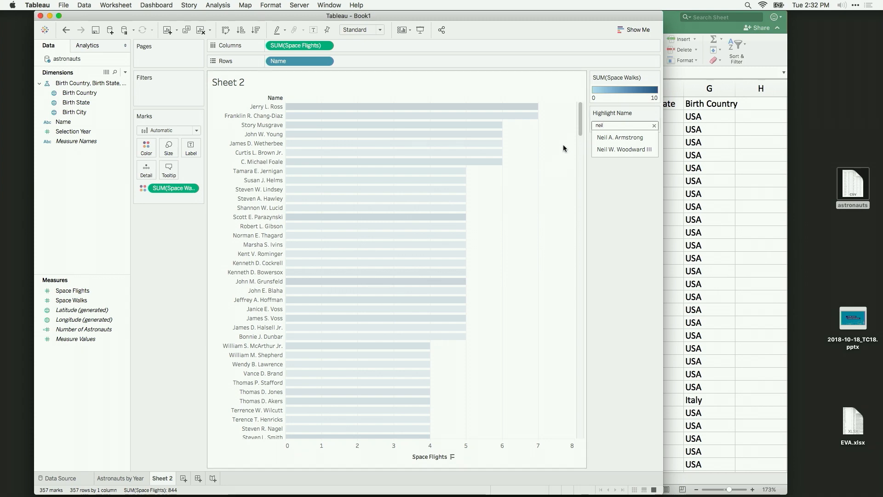
scroll(564, 148, down, 15)
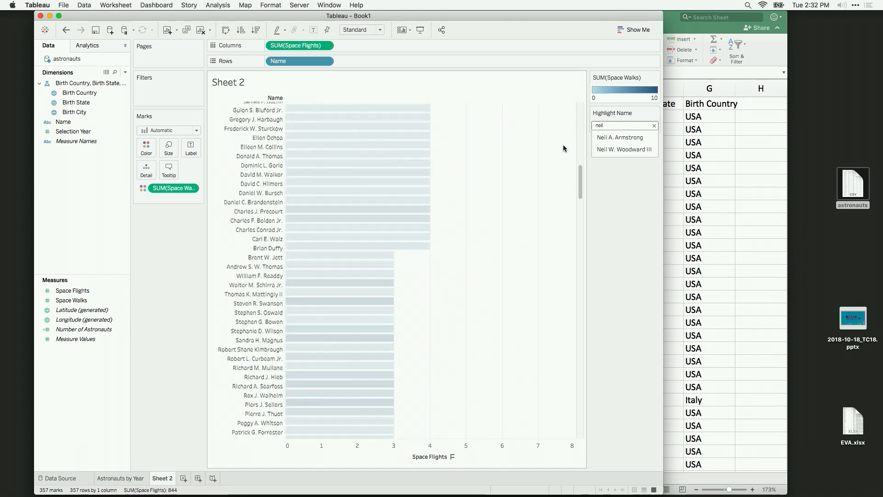
scroll(564, 148, down, 10)
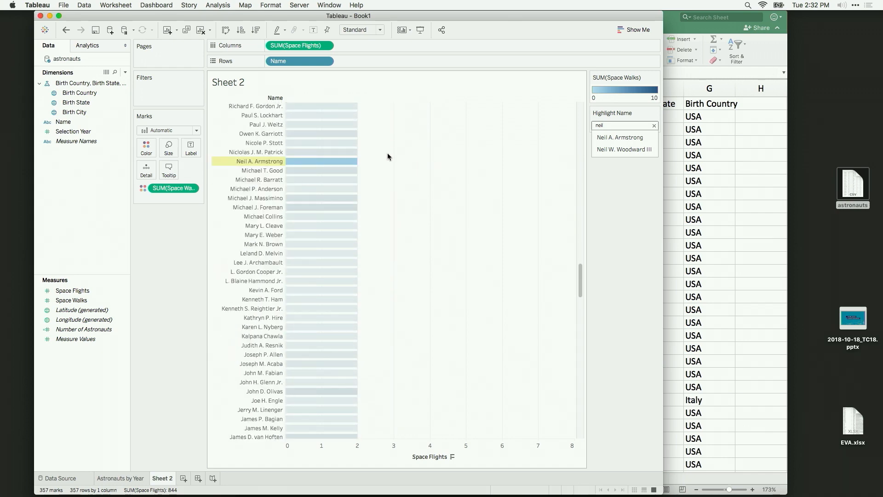
mouse_move(348, 165)
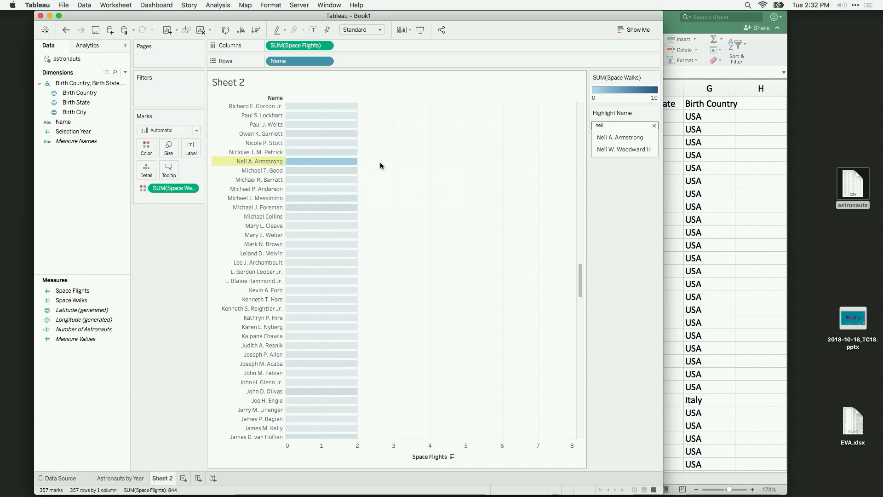
click(394, 164)
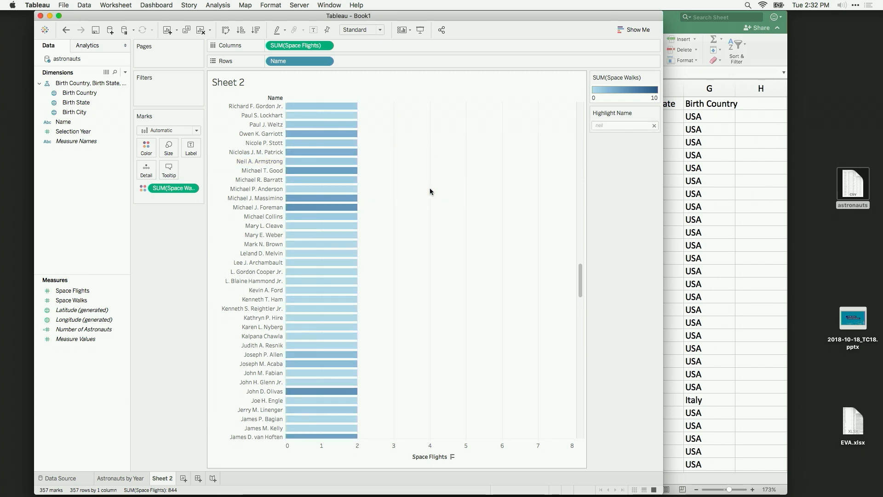
scroll(430, 192, up, 3)
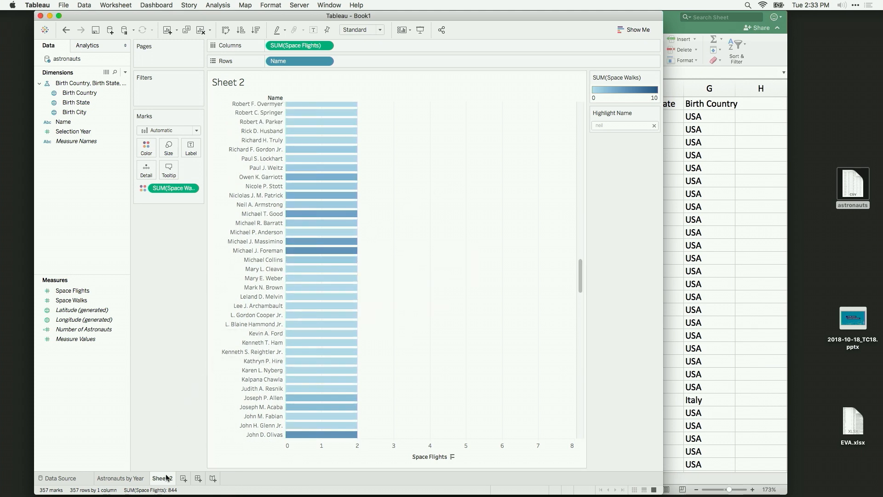
Step: Rename the space flights sheet as "Astronaut Experience" and add a new worksheet
mouse_move(164, 479)
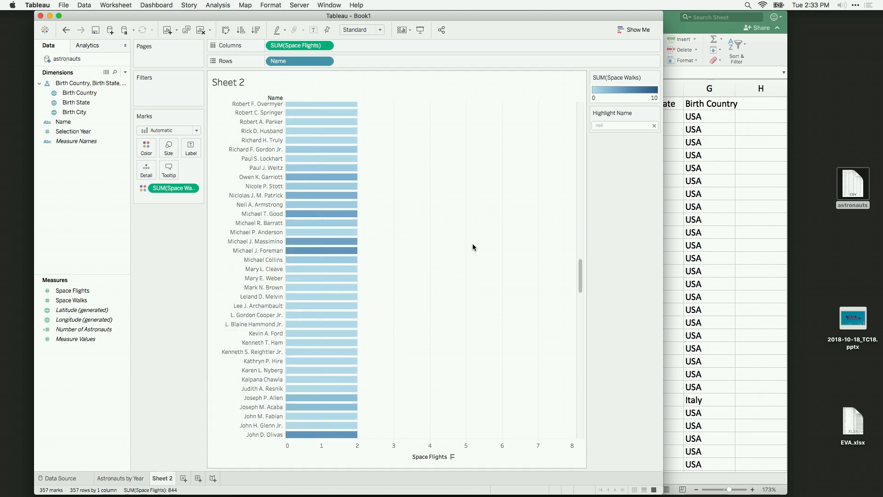
double_click(164, 478)
text(A)
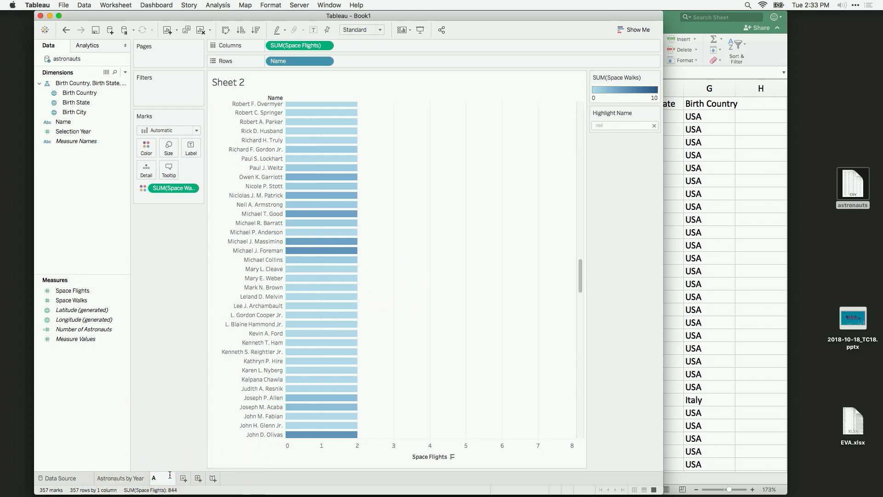
text(stronaut Experienc)
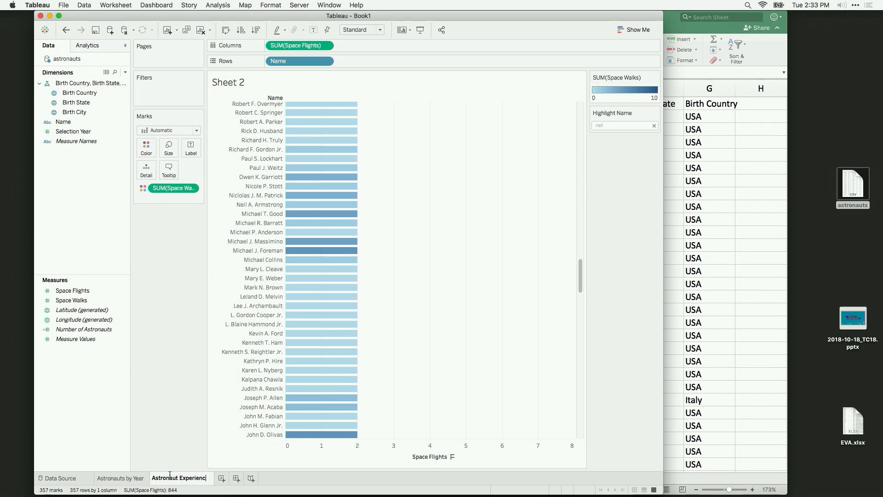
text(e)
key(Return)
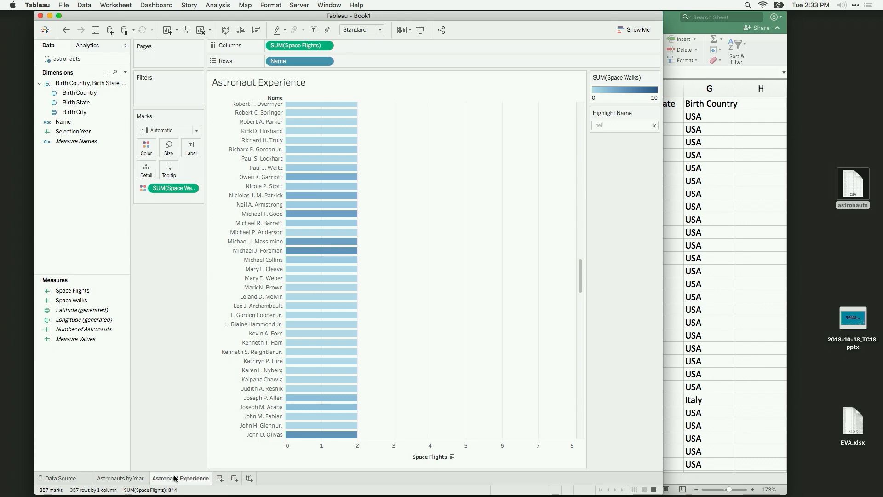
click(219, 478)
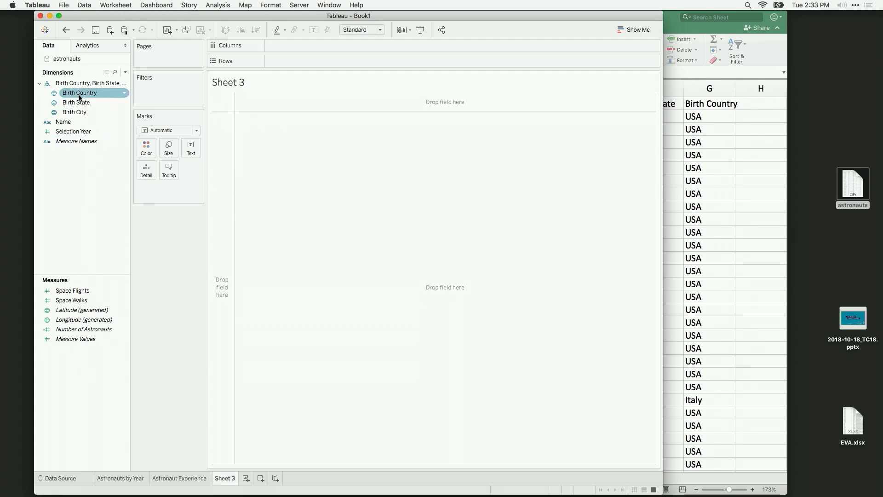
Step: Try listing Birth Country in the rows, expanded down to Birth State and Birth City, and clear the sheet
drag(79, 95, 295, 63)
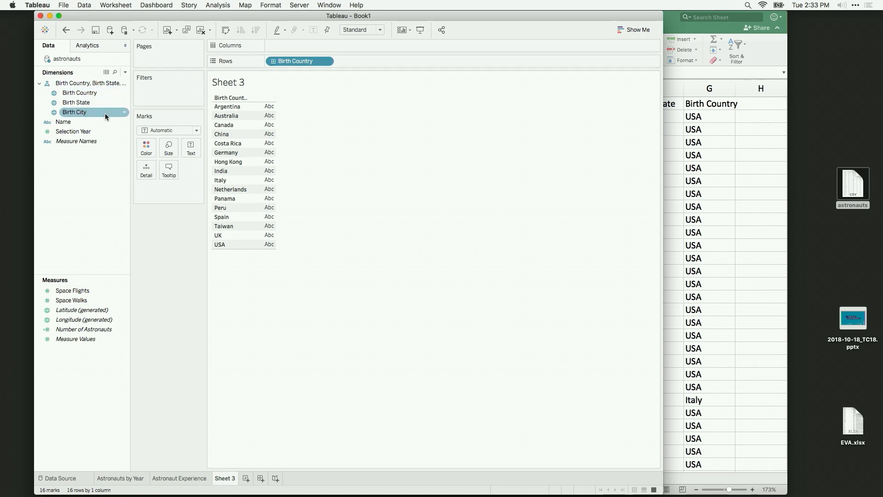
click(273, 62)
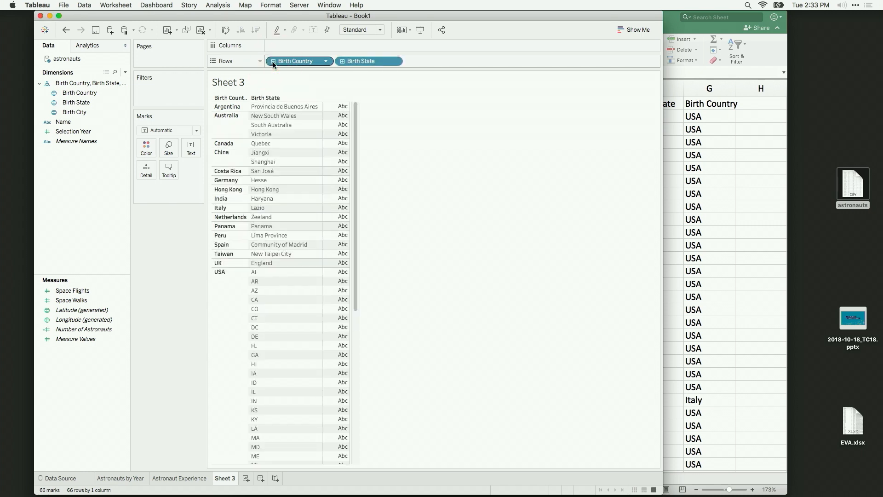
click(342, 61)
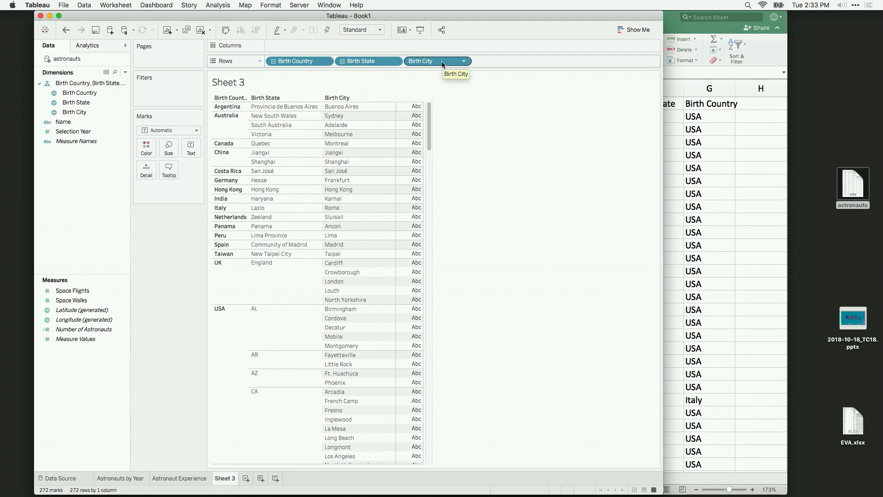
click(105, 93)
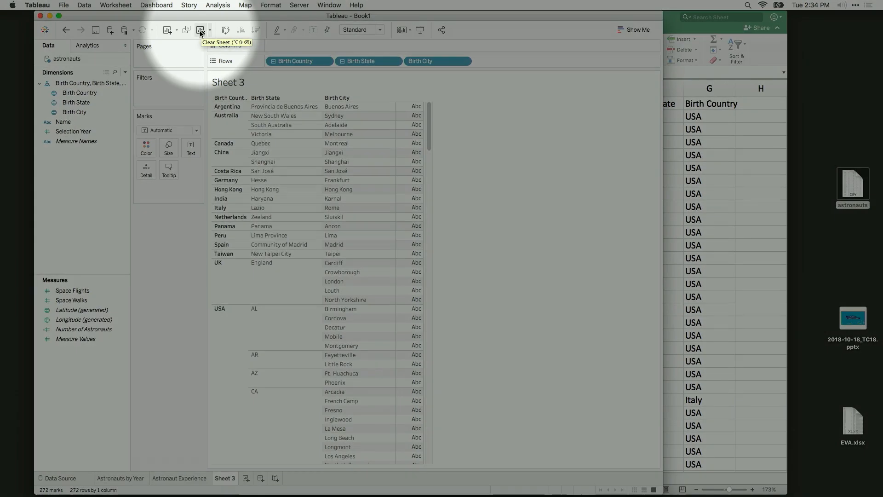
click(201, 31)
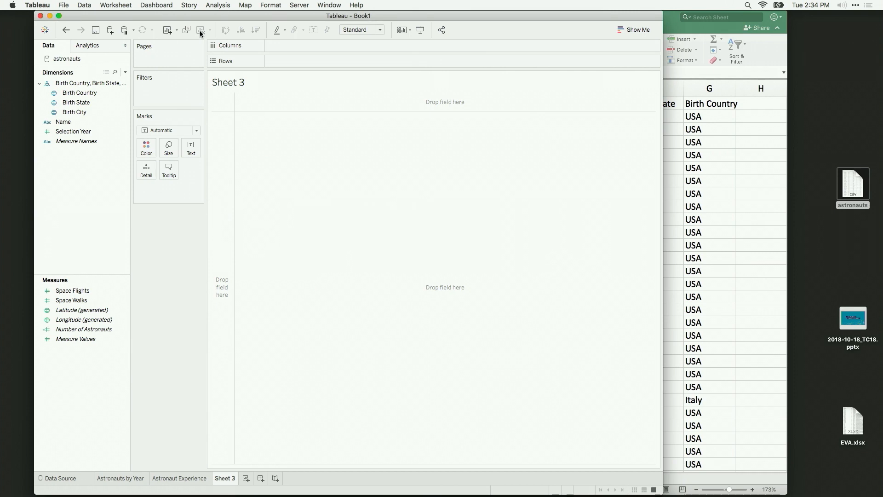
Step: Plot Birth Country as a map with the automatic chart type, and color the countries by Number of Astronauts
drag(81, 93, 327, 198)
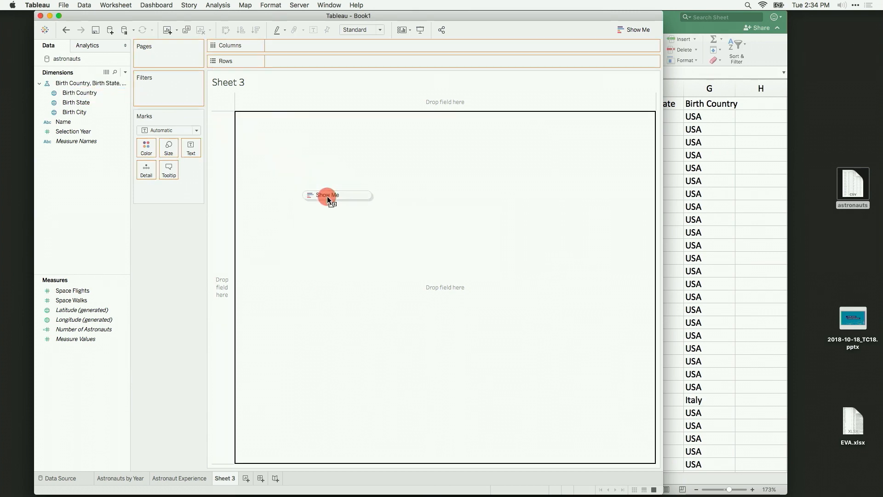
drag(327, 196, 327, 197)
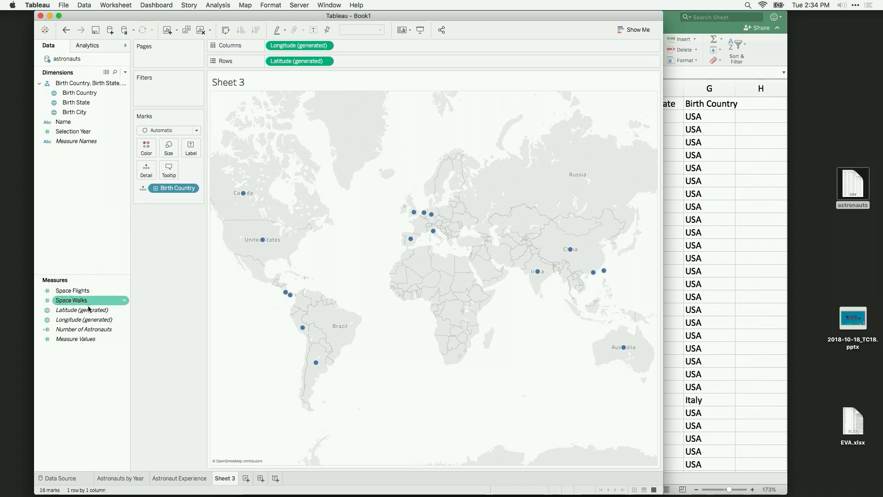
click(113, 331)
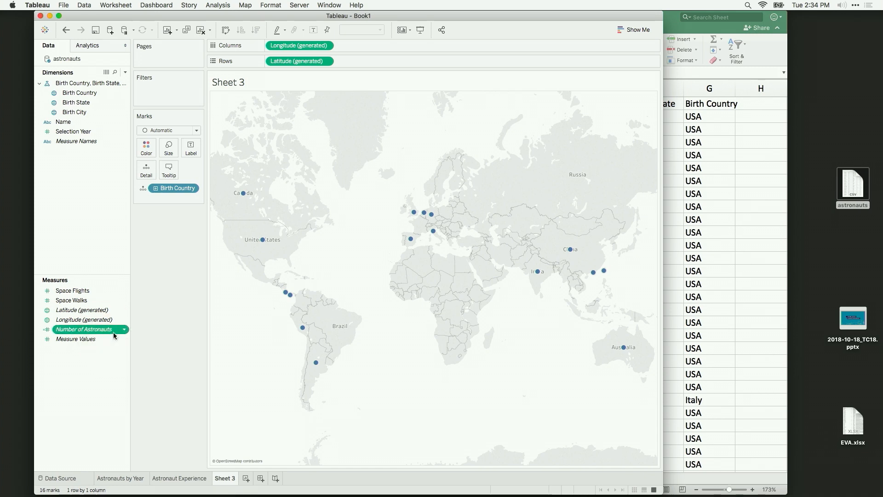
mouse_move(115, 335)
mouse_down()
mouse_move(103, 331)
mouse_move(147, 152)
mouse_up()
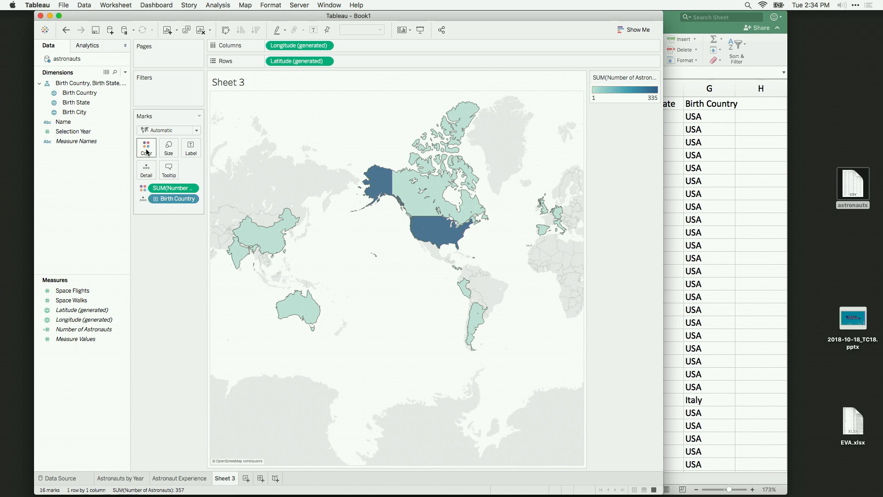
mouse_move(414, 232)
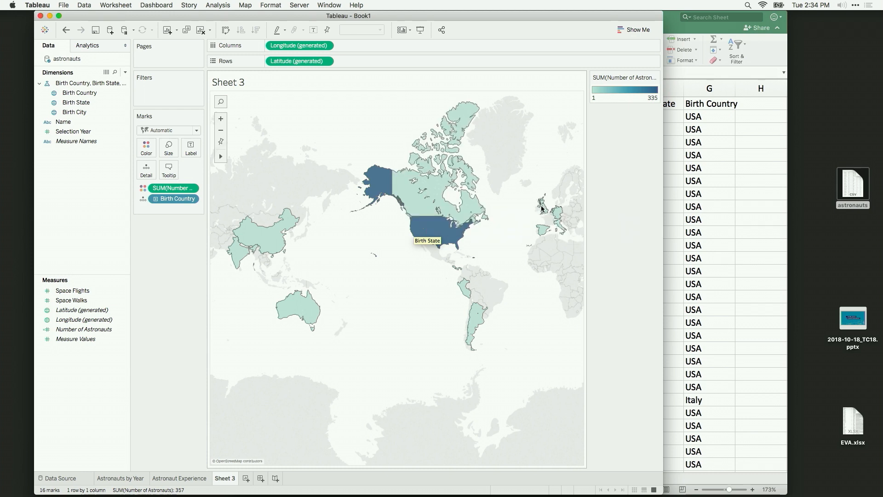
mouse_move(549, 213)
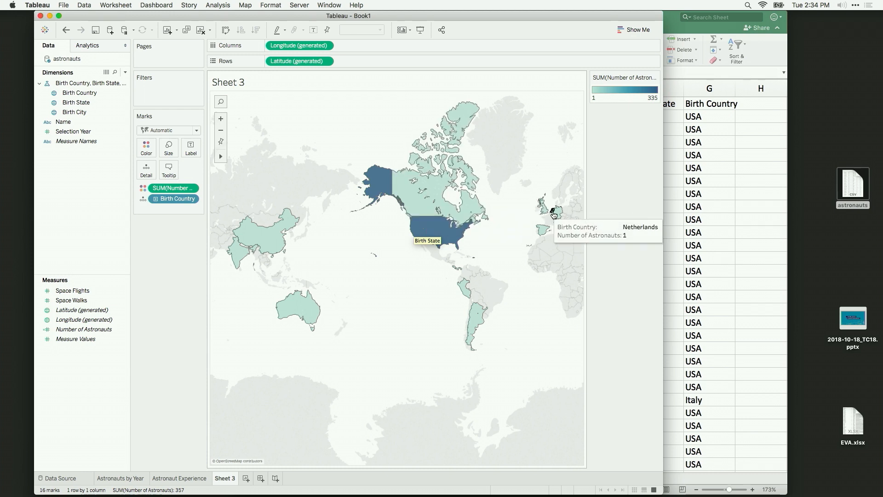
mouse_move(243, 257)
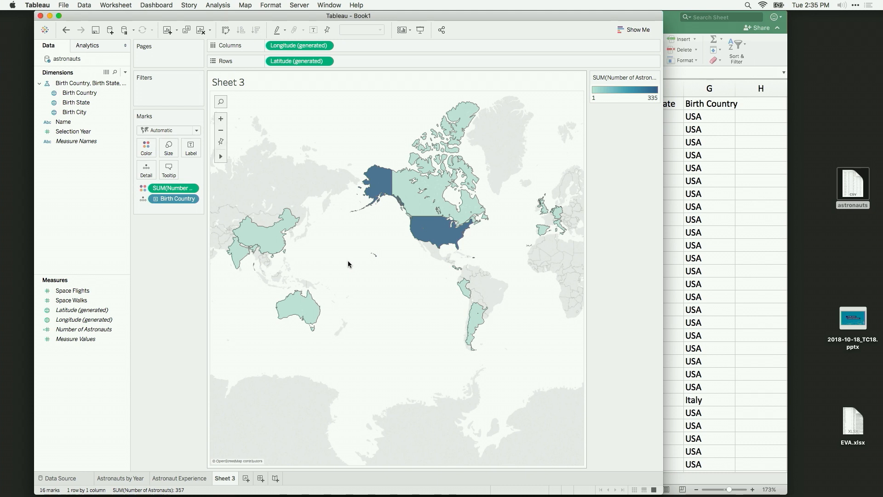
Step: Try Number of Astronauts as the mark size, and show it as mark labels on the country map instead
drag(175, 188, 167, 148)
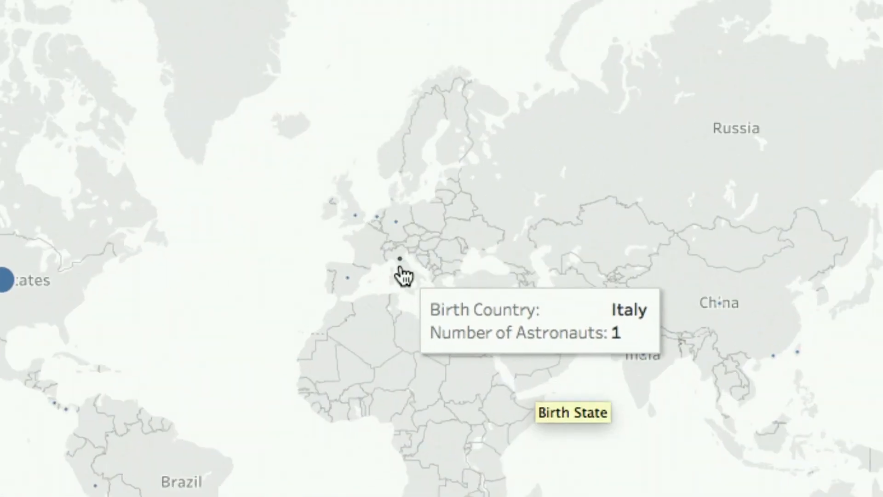
mouse_move(382, 245)
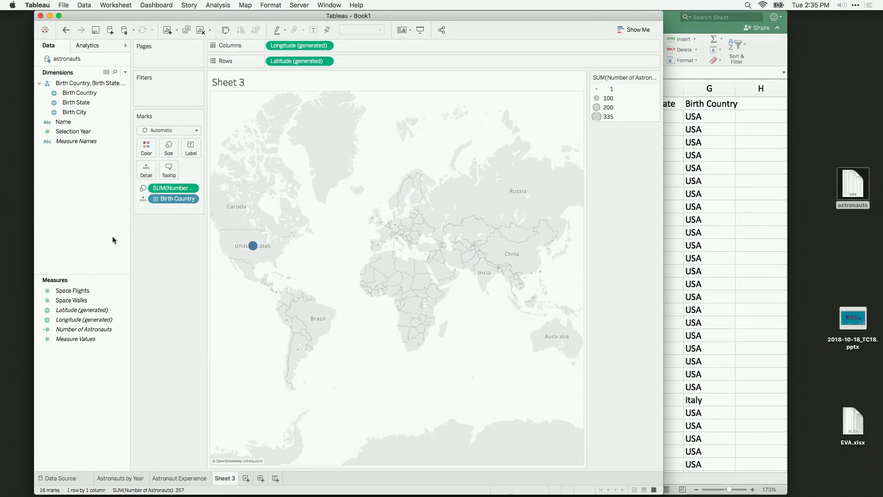
drag(162, 188, 191, 150)
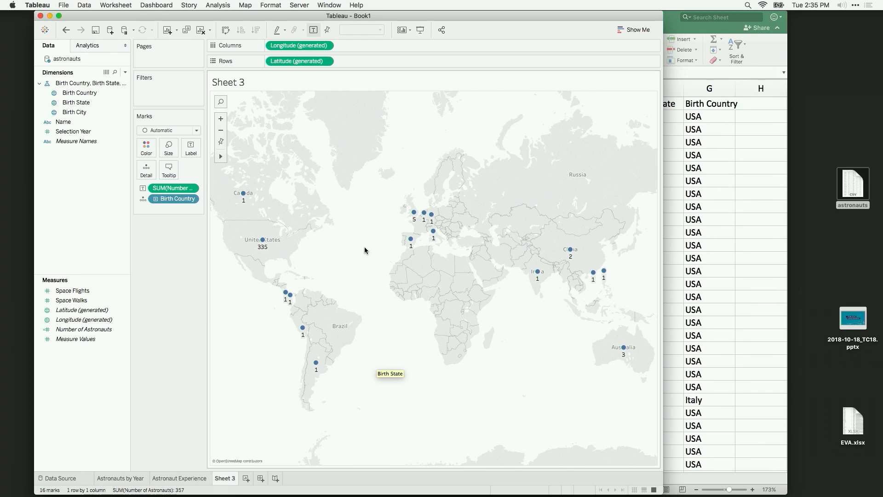
mouse_move(411, 246)
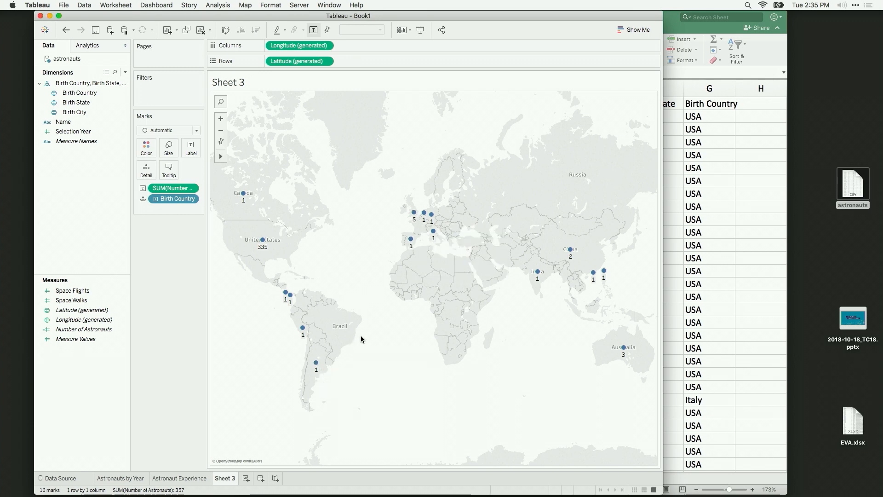
Step: Examine the full underlying data of the Argentina mark, close the data view, and deselect the mark
mouse_move(316, 365)
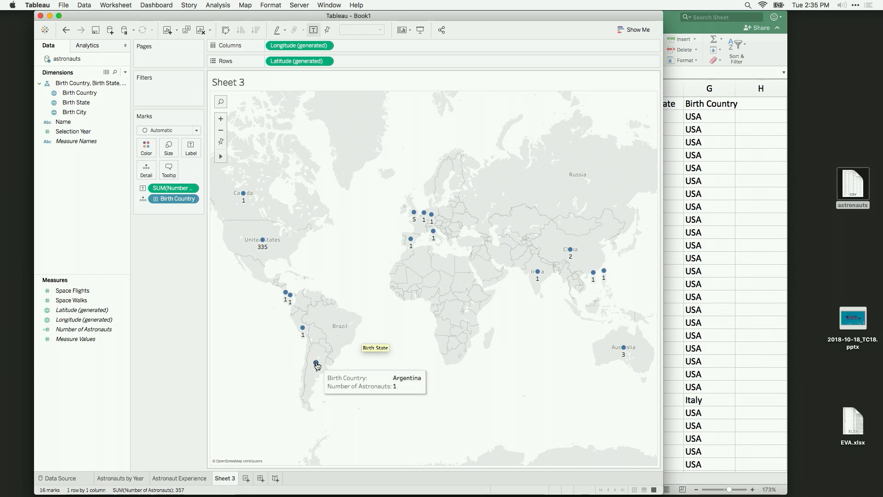
click(317, 364)
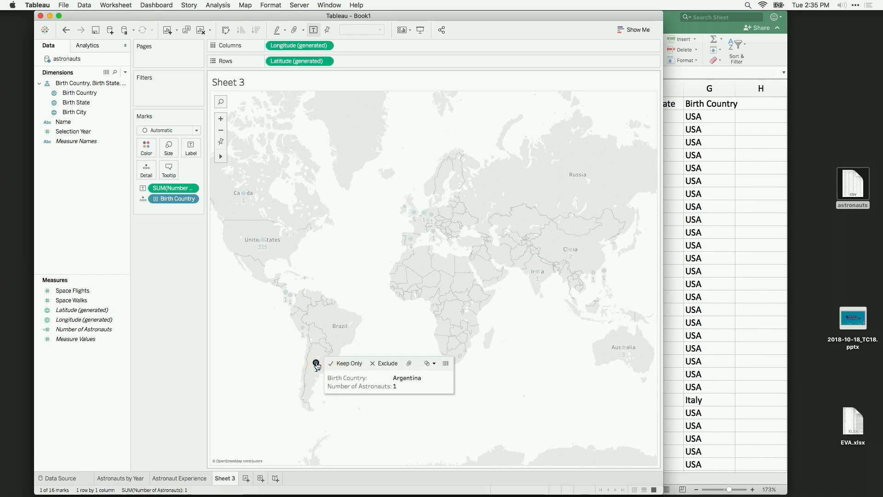
click(447, 364)
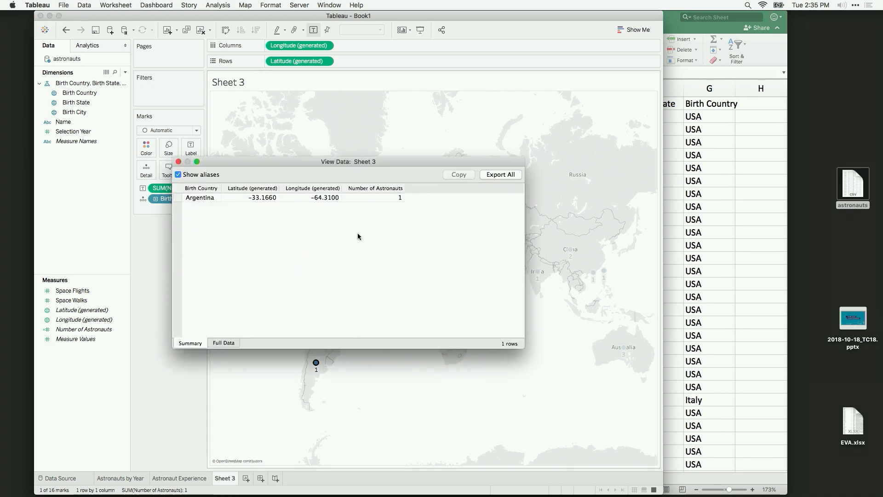
click(225, 343)
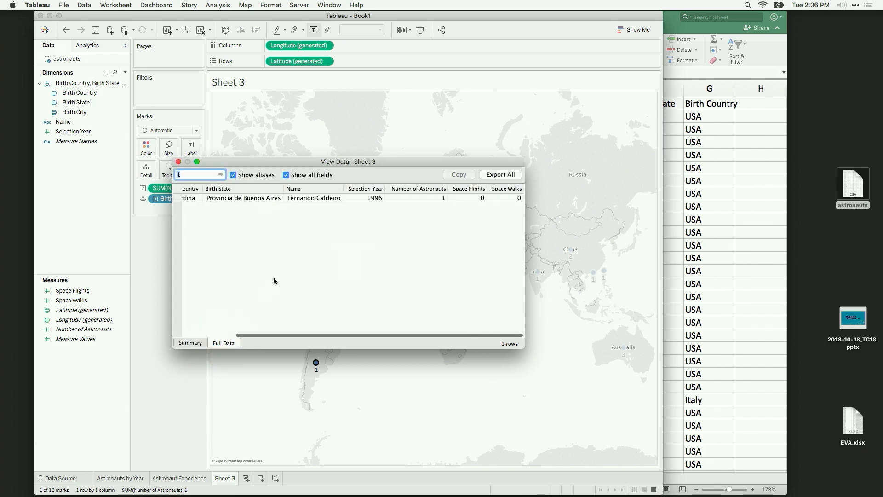
scroll(348, 207, left, 3)
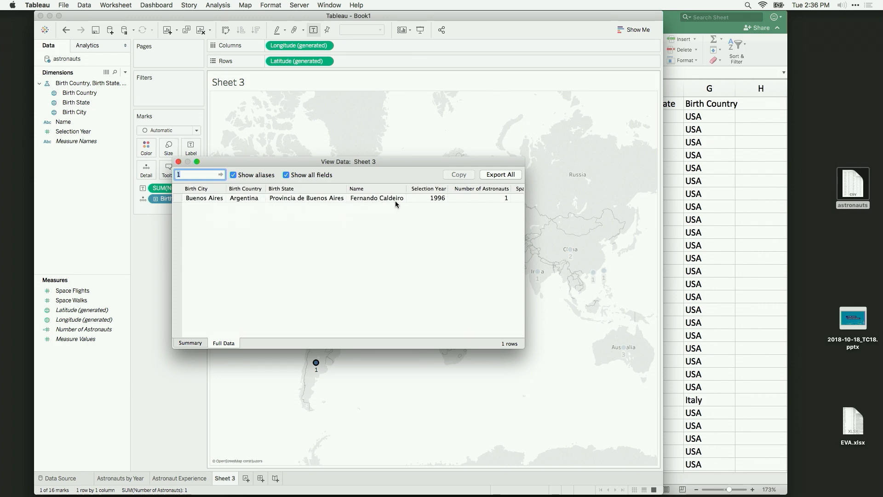
scroll(396, 200, right, 3)
scroll(395, 200, left, 3)
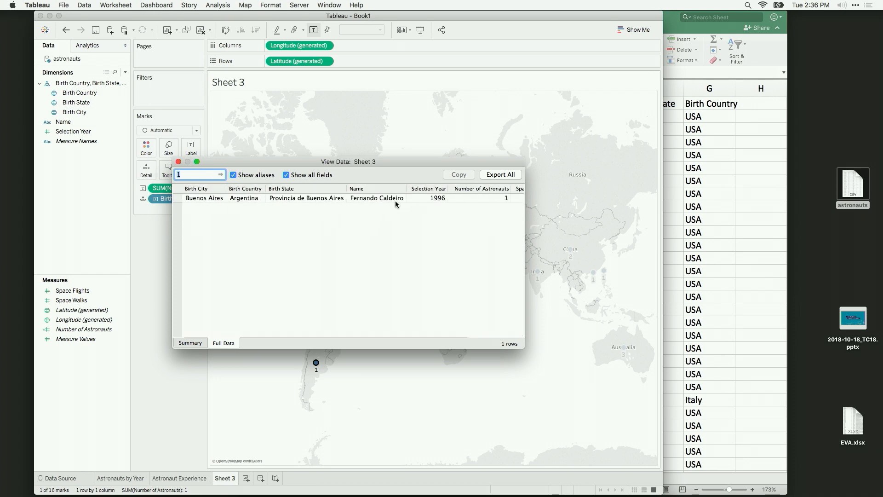
scroll(395, 200, right, 3)
click(366, 201)
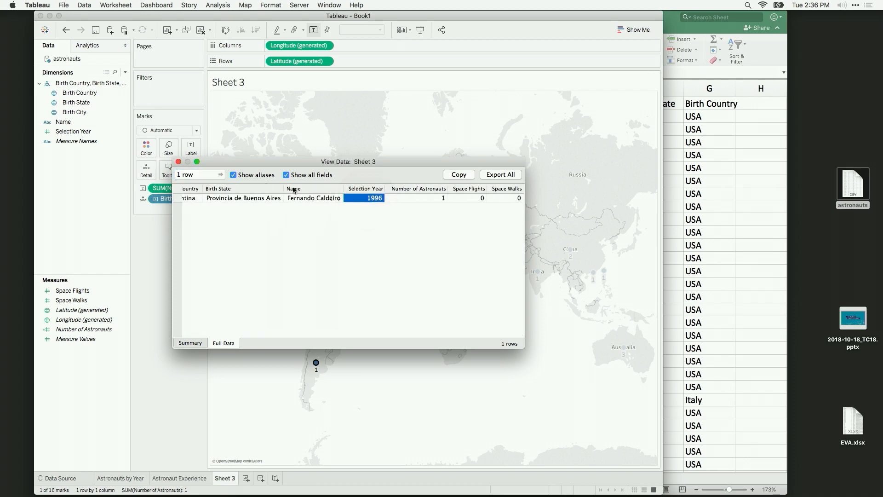
click(178, 162)
click(391, 331)
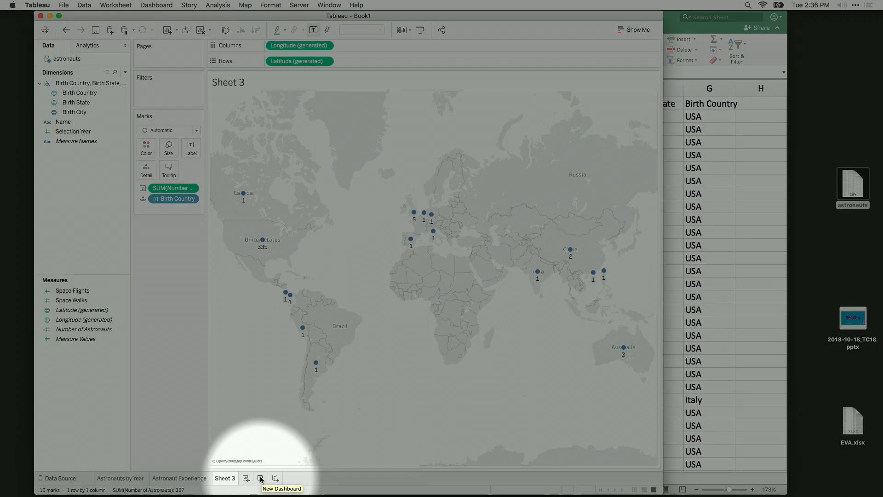
Step: Add a new dashboard and rename the Sheet 3 worksheet as "Map"
click(260, 479)
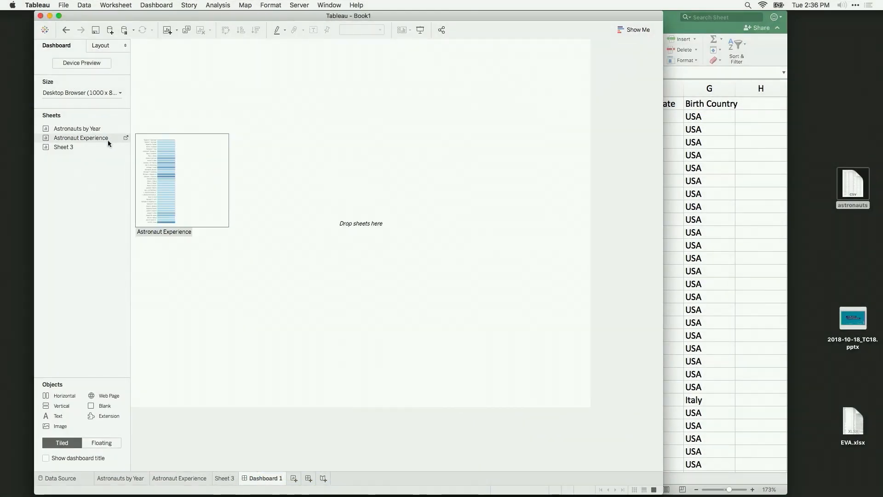
mouse_move(108, 146)
click(225, 479)
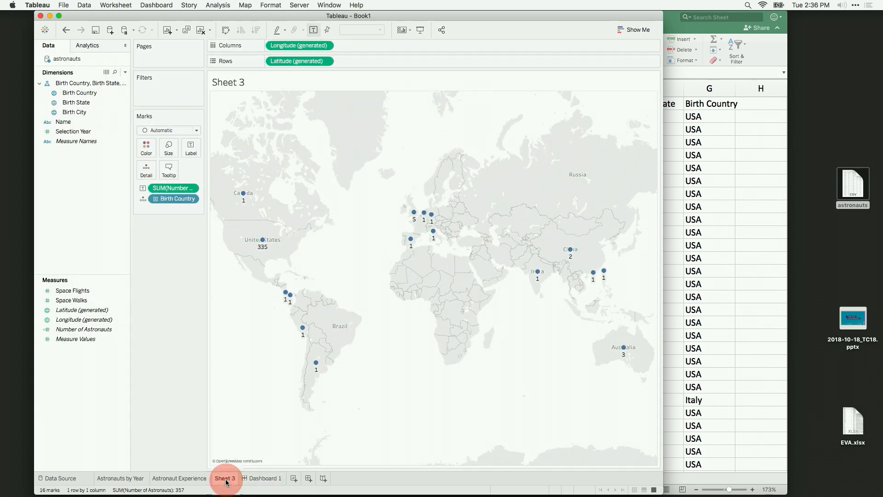
double_click(225, 479)
text(Map)
key(Return)
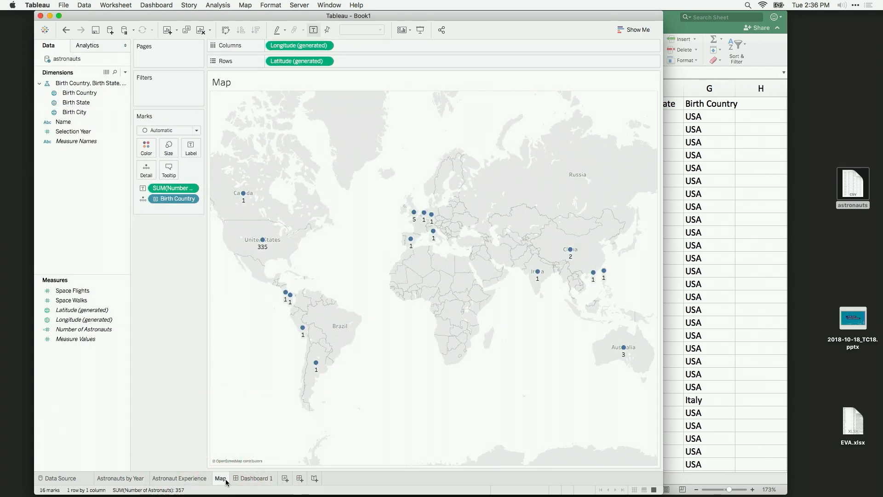
Step: Place the Map sheet on the dashboard, with the Astronaut Experience sheet tiled below it
click(252, 482)
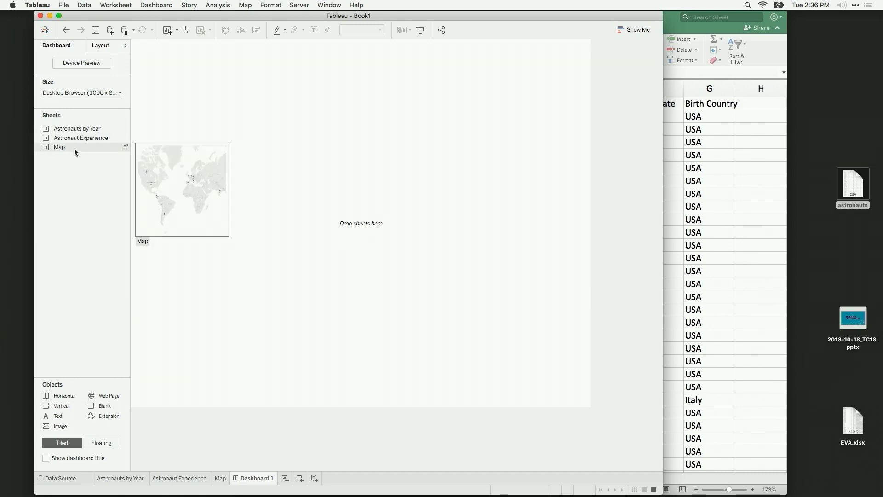
drag(72, 148, 301, 119)
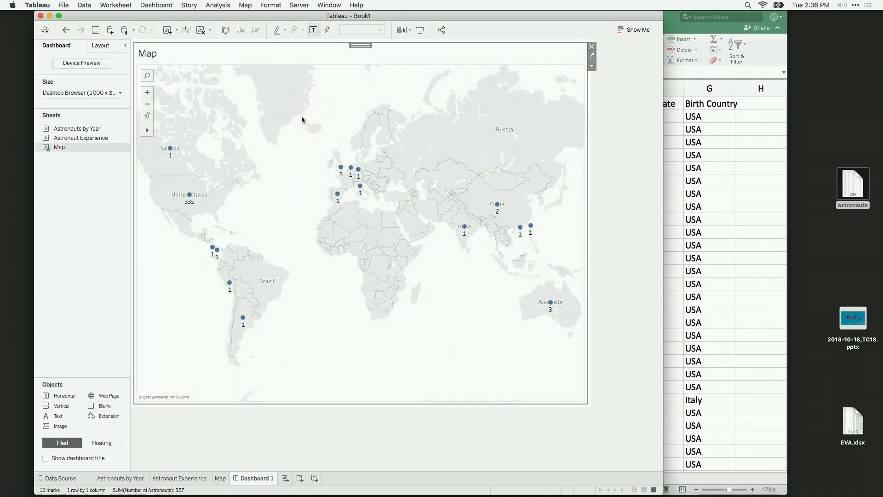
click(105, 138)
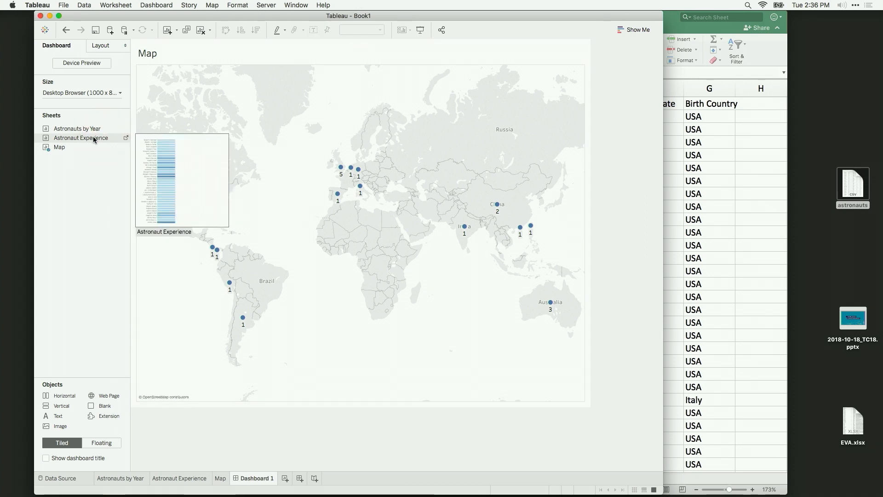
drag(94, 140, 183, 146)
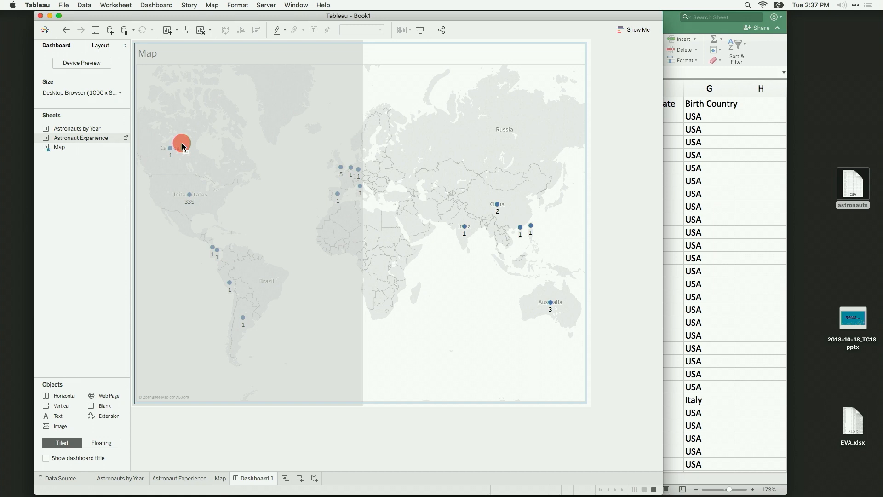
mouse_move(182, 146)
mouse_down()
mouse_move(257, 127)
mouse_move(378, 126)
mouse_move(463, 145)
mouse_move(503, 241)
mouse_move(473, 296)
mouse_move(370, 332)
mouse_up()
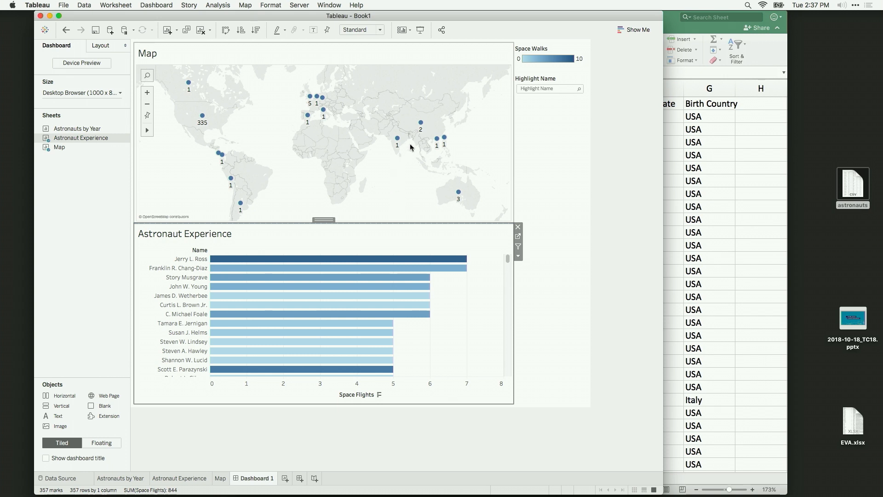
Step: Set the Map sheet on the dashboard to act as a filter for the other sheet
click(446, 113)
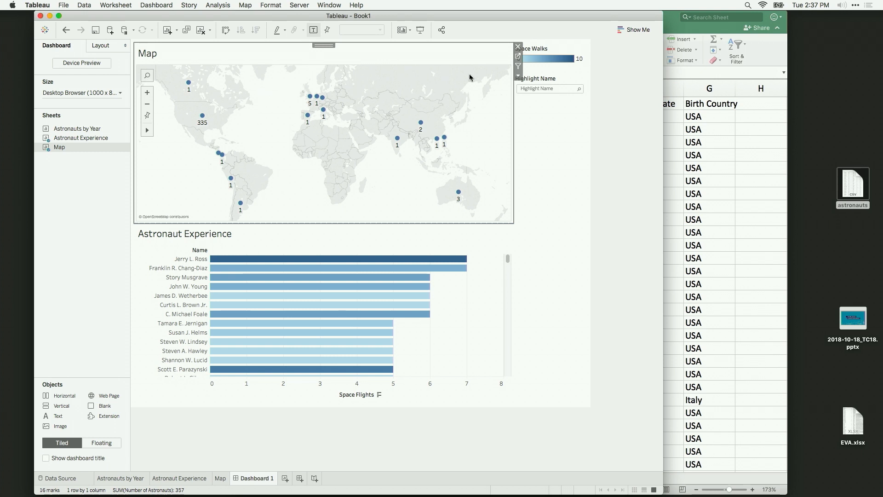
click(517, 68)
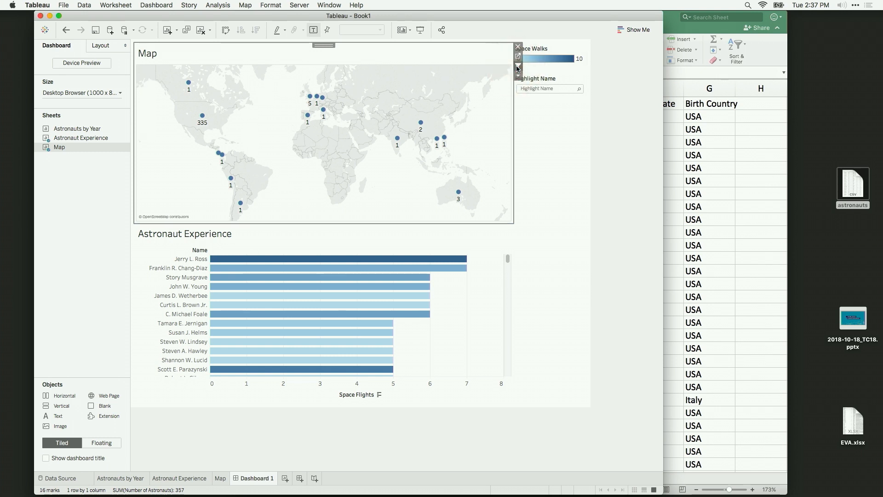
Step: Check the Astronaut Experience chart filtered by the UK, Canada and United States marks in turn, and clear the map selection
click(309, 100)
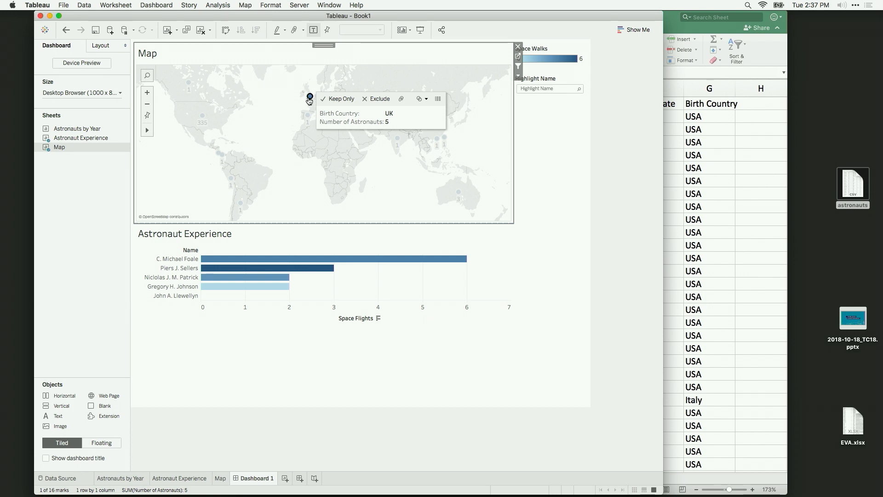
click(364, 170)
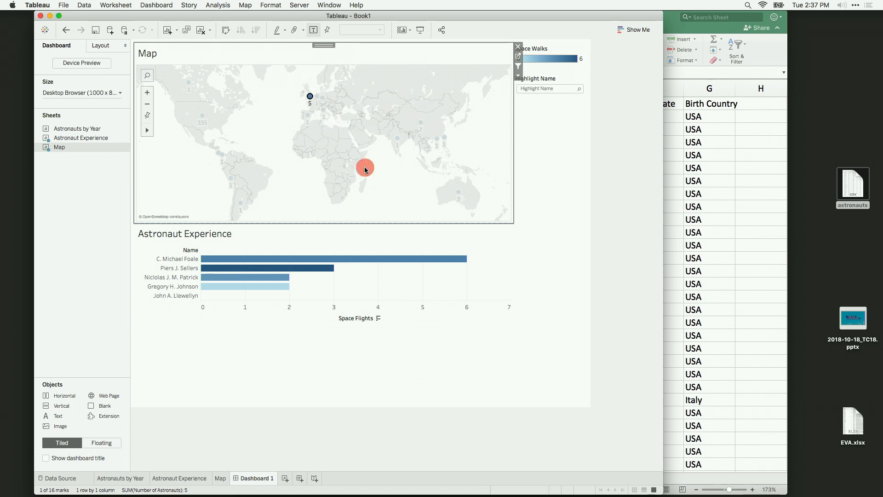
click(189, 83)
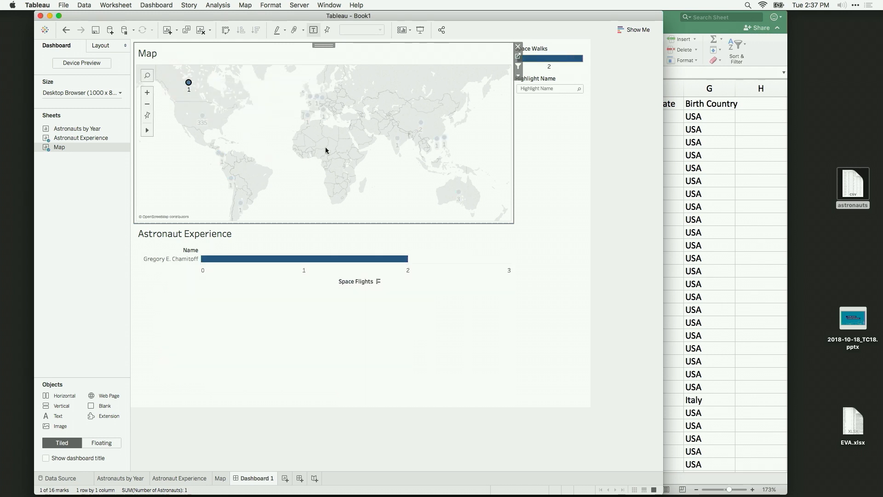
click(487, 237)
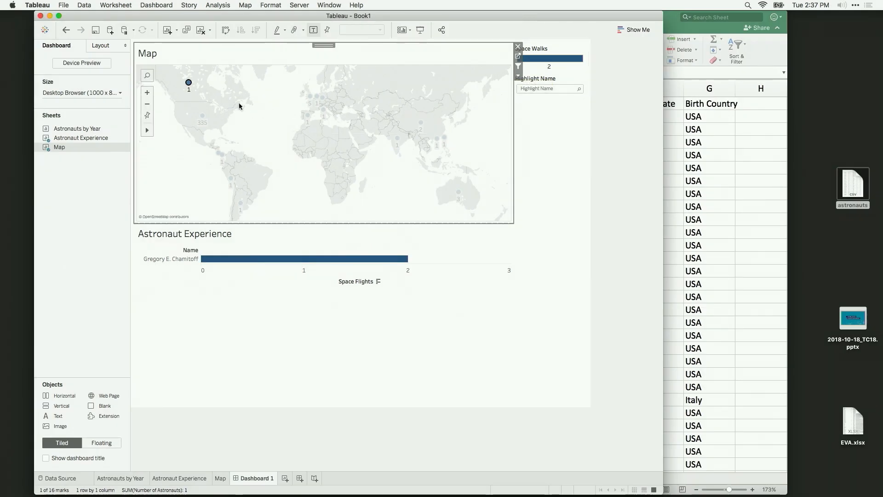
click(203, 119)
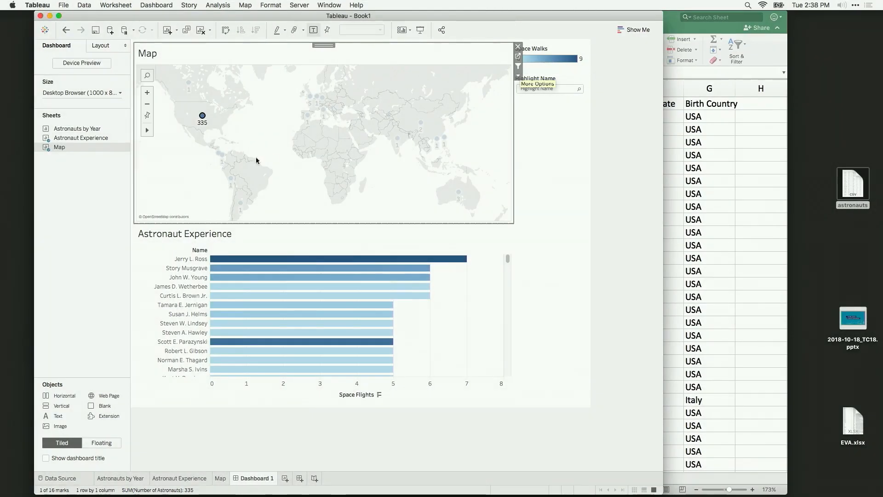
click(272, 156)
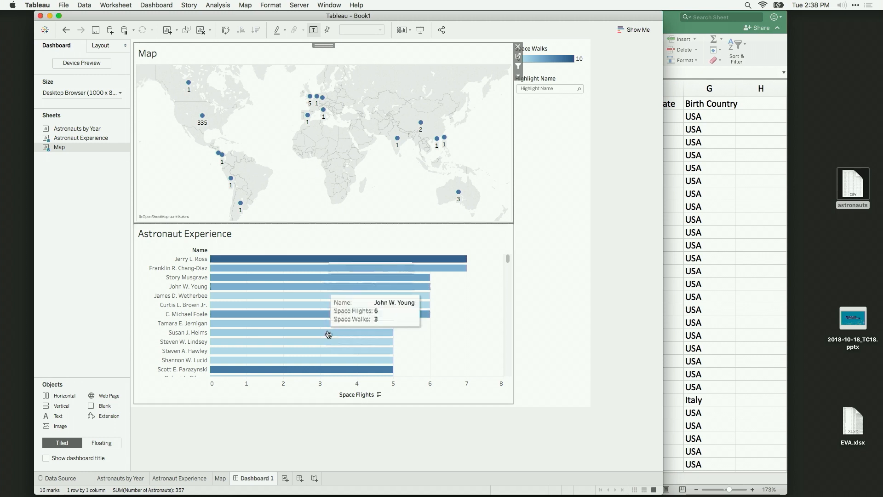
Step: Fix the Space Flights axis range of the Astronaut Experience chart at 0 to 8
double_click(327, 390)
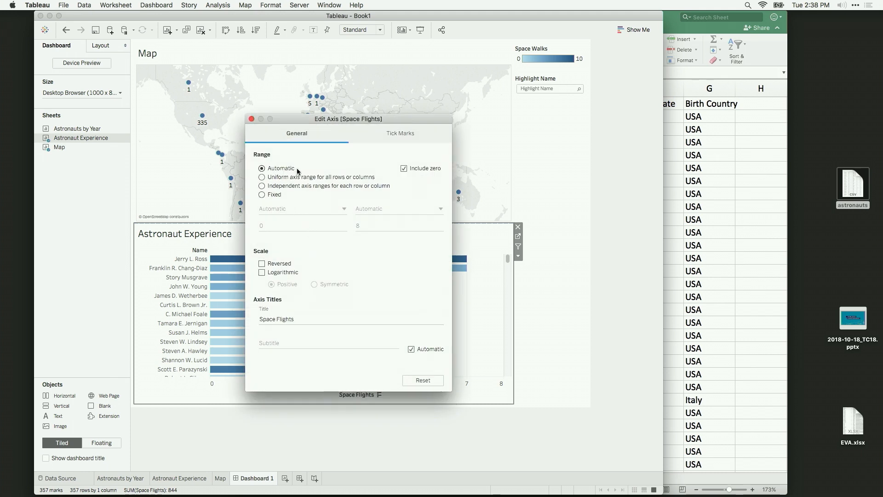
click(279, 195)
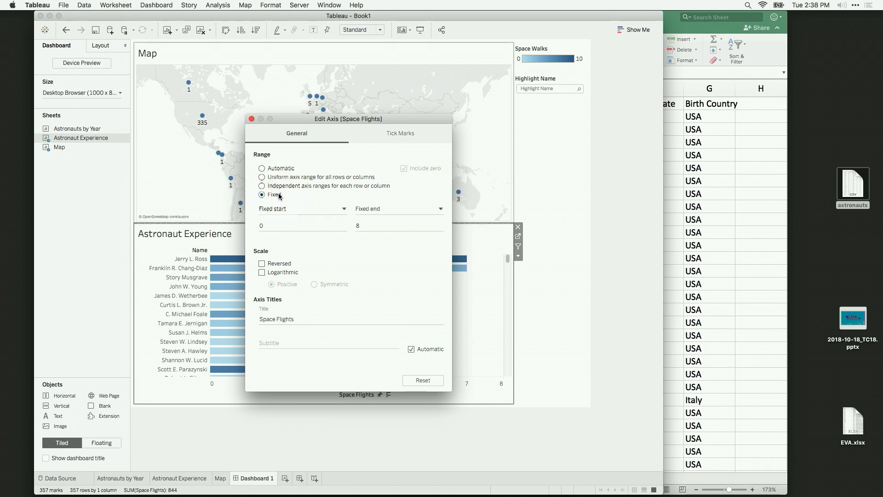
click(252, 119)
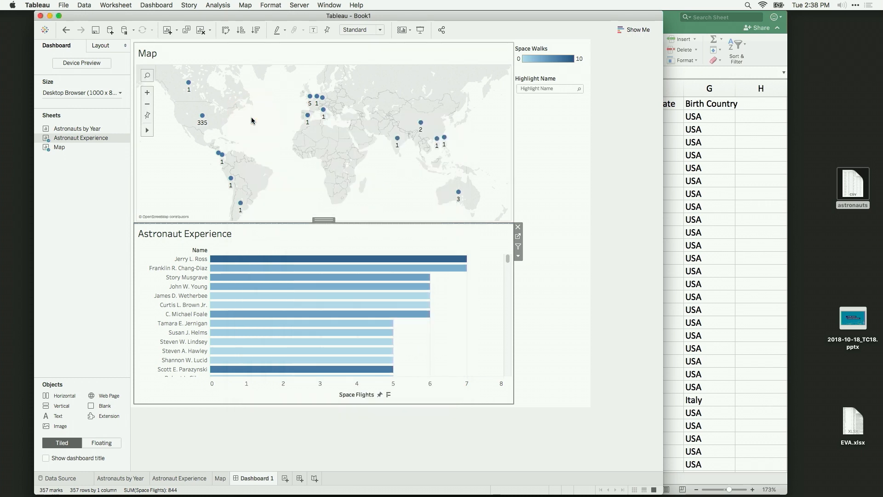
Step: Fix the Space Walks colour range with a start of 0 and an end of 10
double_click(554, 60)
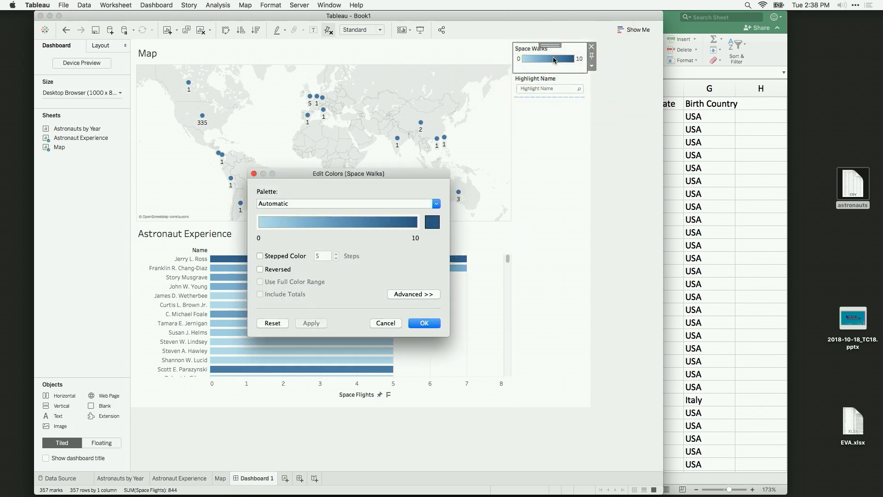
click(401, 295)
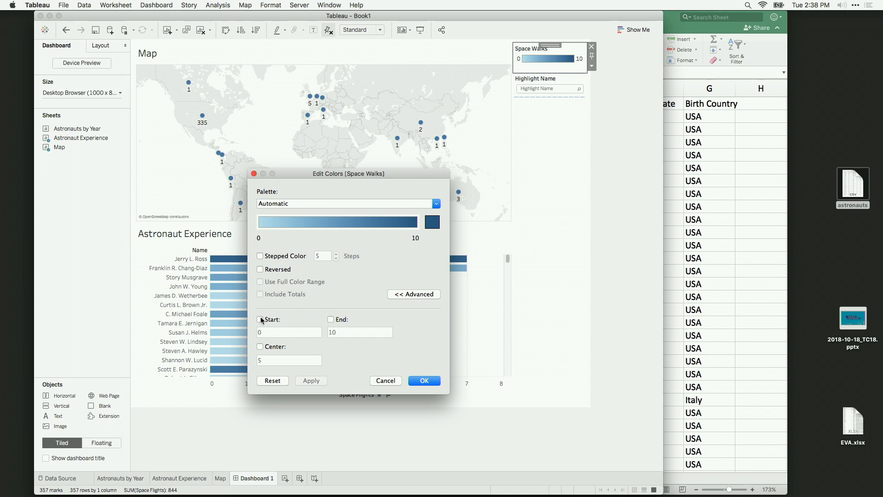
click(260, 319)
click(330, 320)
click(286, 331)
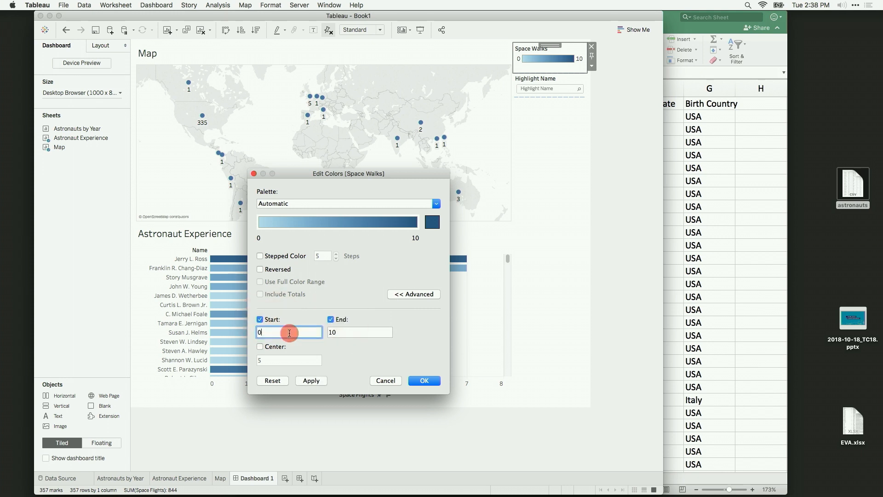
click(366, 333)
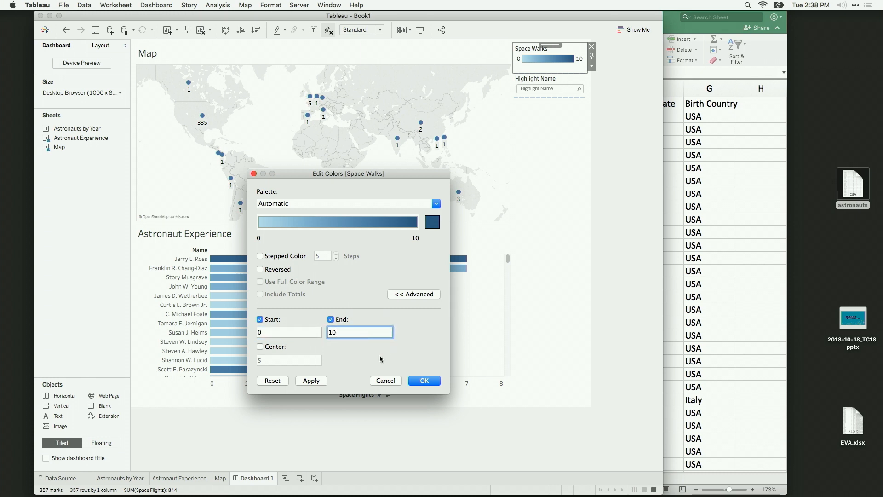
click(424, 380)
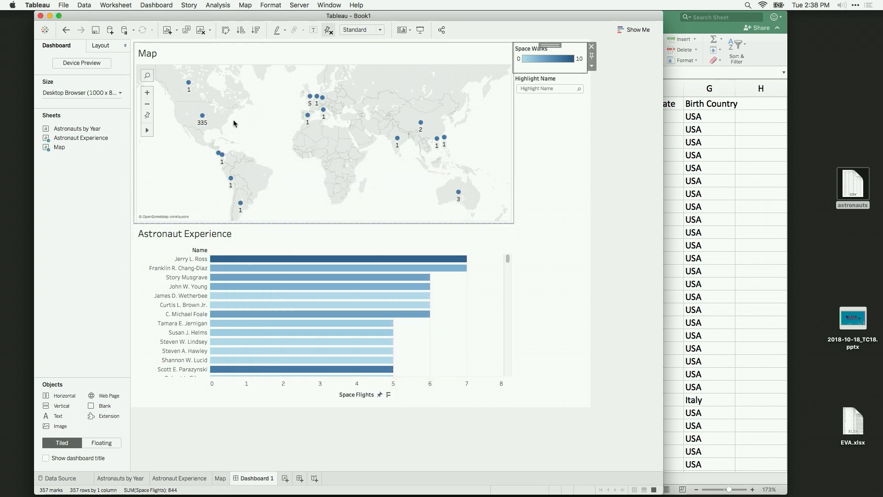
Step: Check the Astronaut Experience chart filtered by the USA, Canada, the mark just east of the UK and the UK, and clear the map selection
click(202, 116)
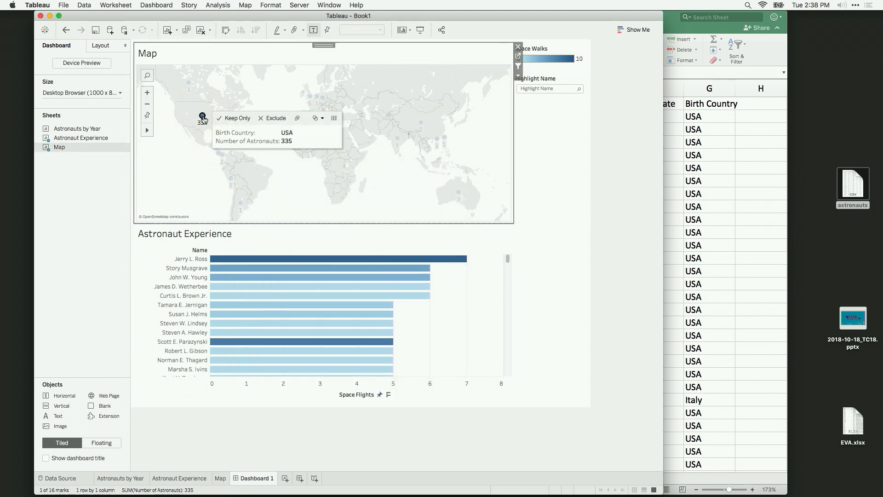
click(188, 86)
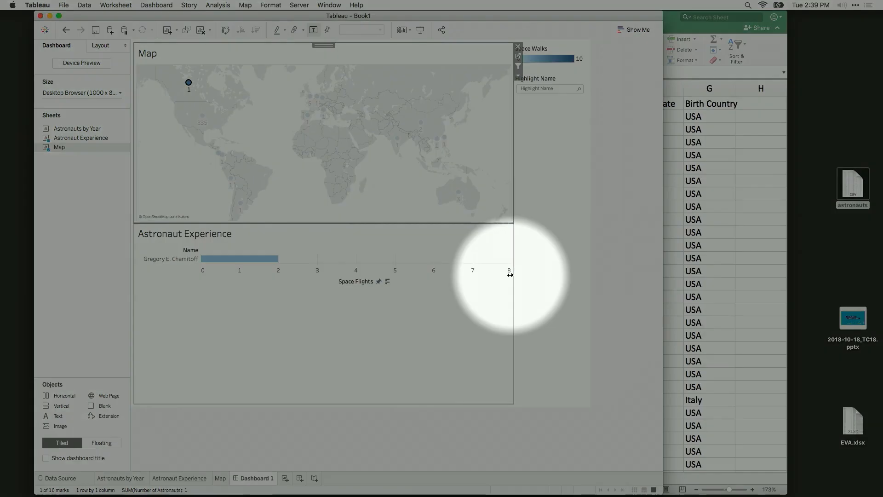
click(545, 49)
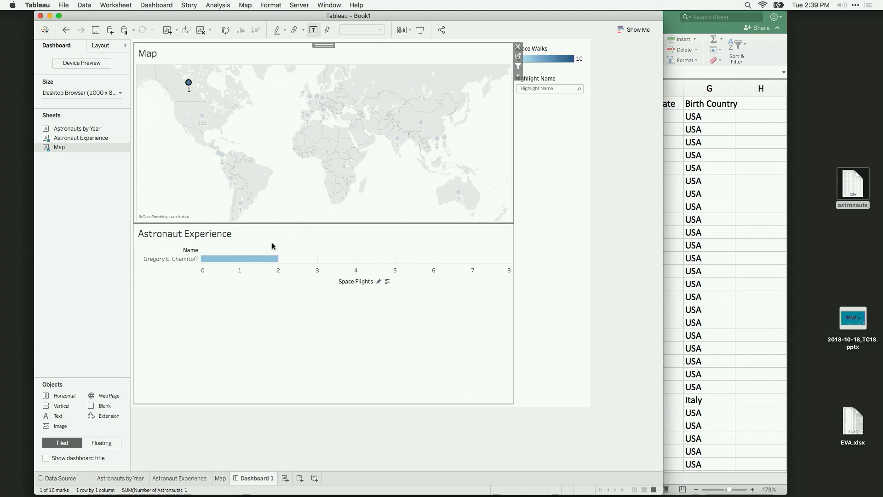
mouse_move(244, 263)
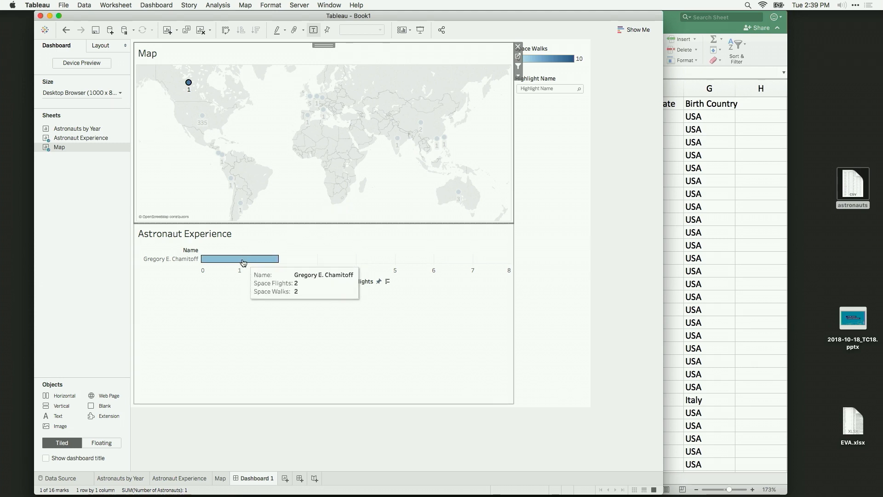
click(317, 98)
click(316, 97)
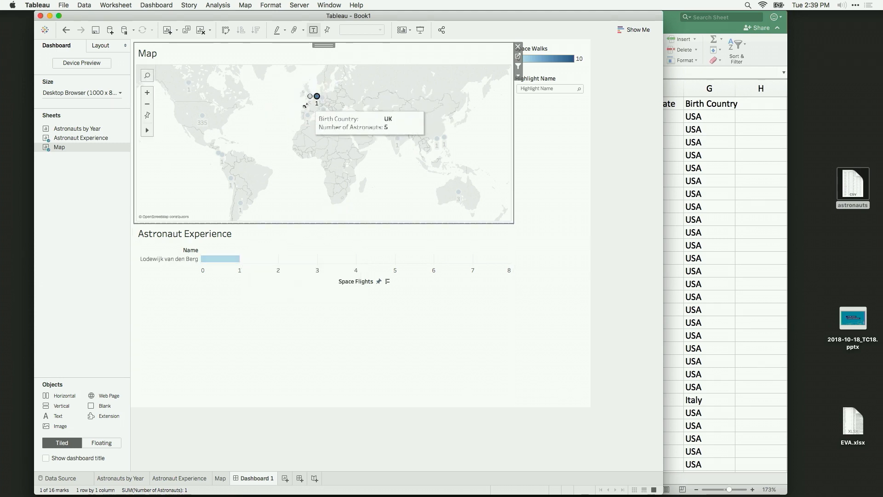
click(310, 98)
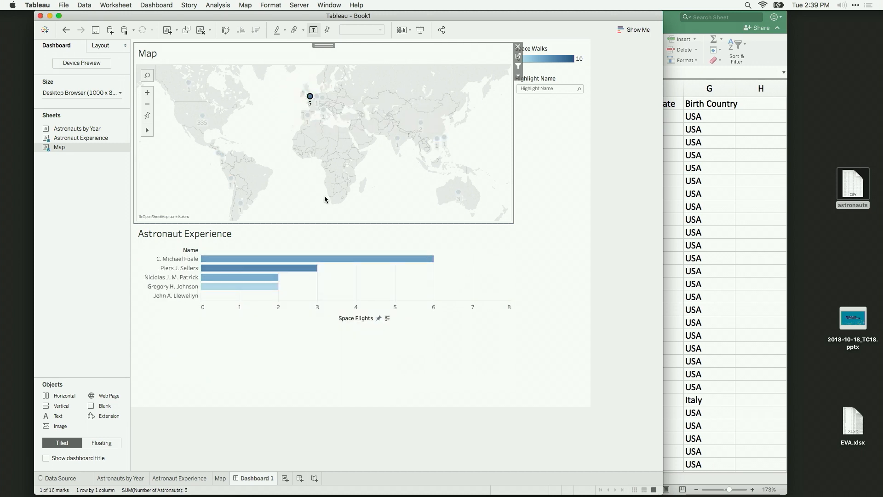
click(276, 161)
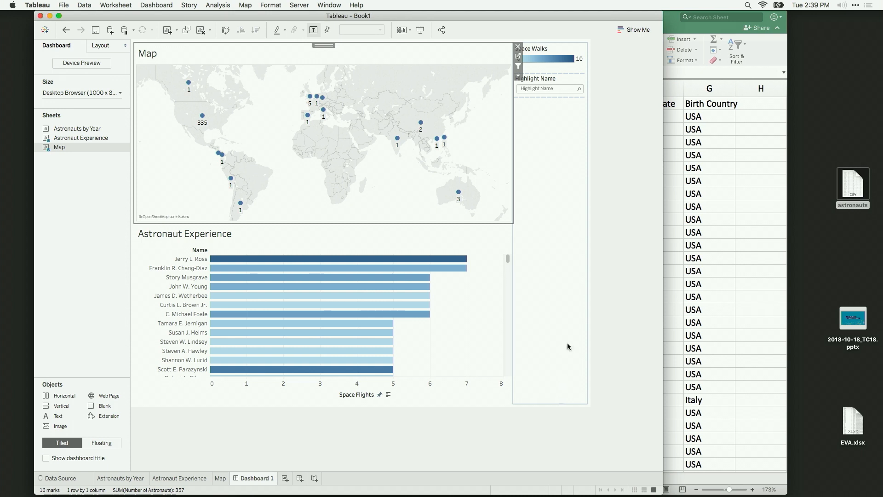
Step: Float the container holding the Space Walks legend and name highlighter over the empty lower-right area of the Astronaut Experience chart
click(569, 245)
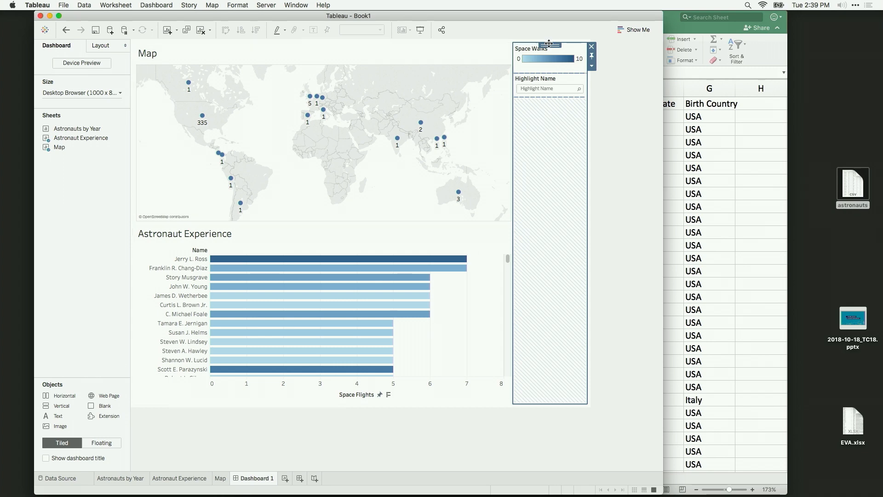
drag(549, 43, 569, 138)
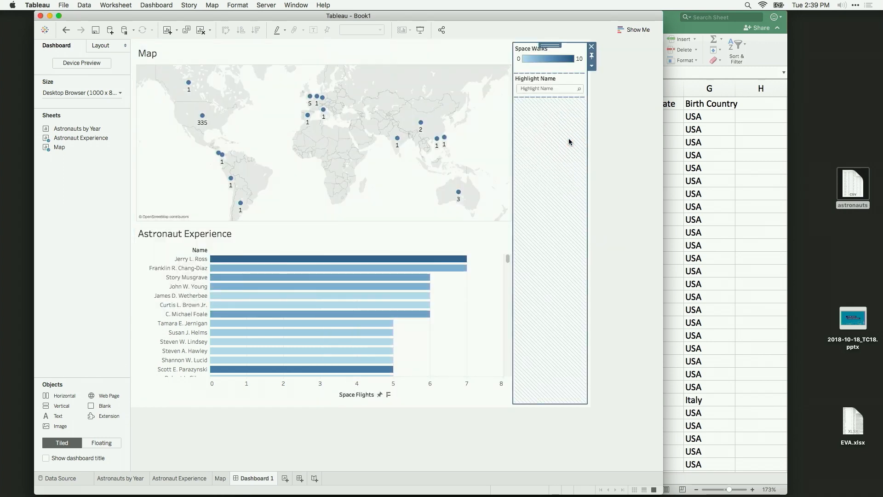
click(549, 44)
drag(549, 44, 534, 298)
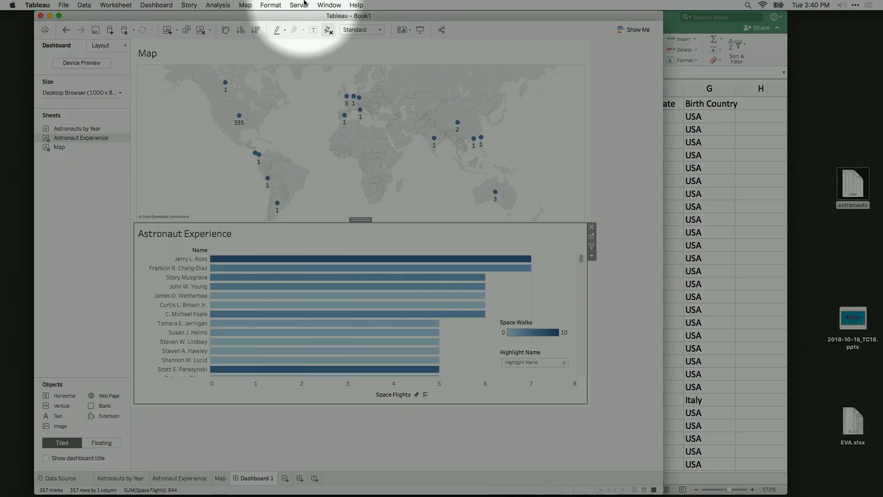
click(299, 5)
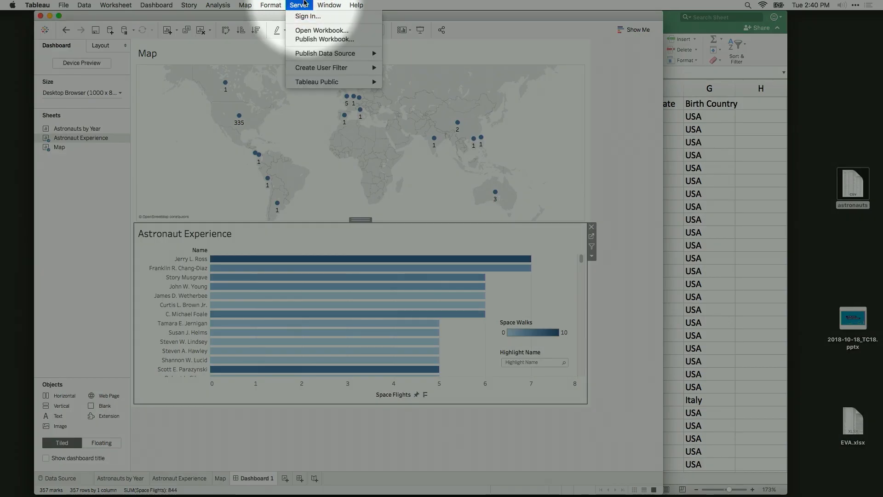
click(305, 4)
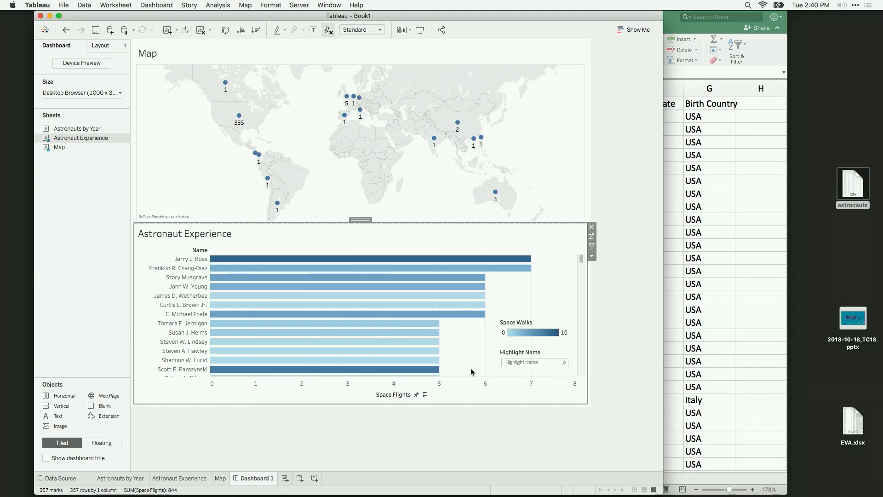
key(ctrl+Right)
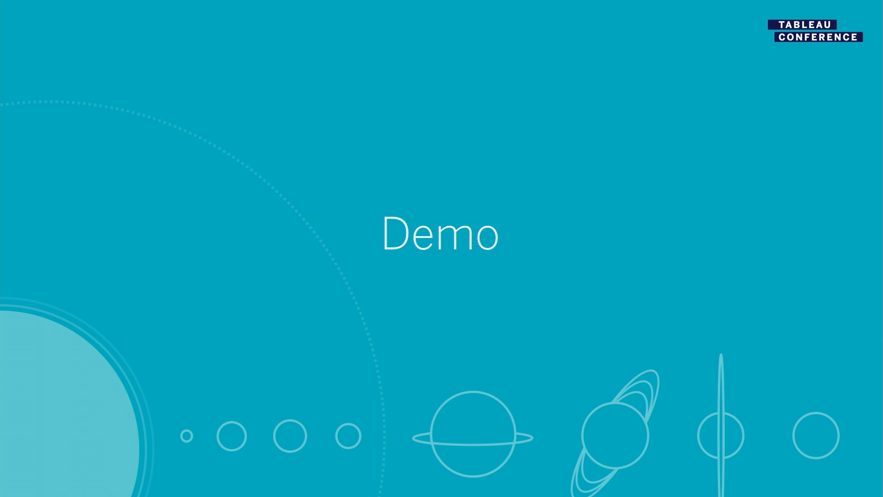
key(ctrl+Left)
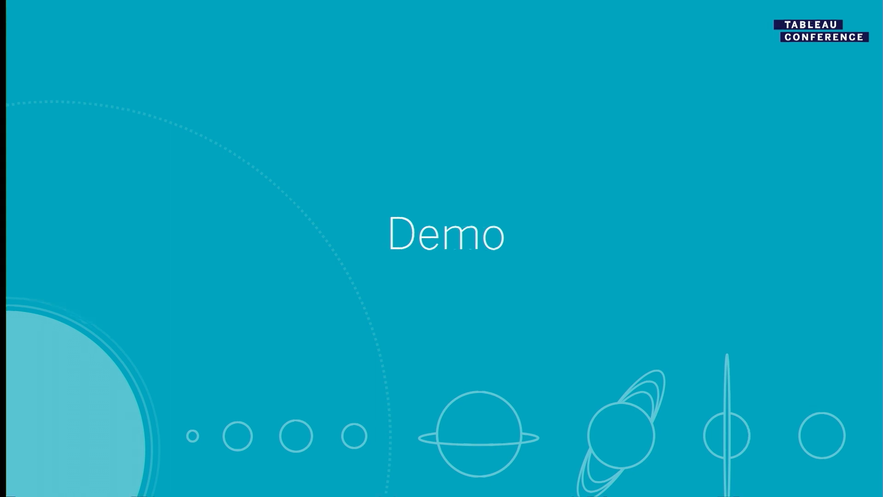
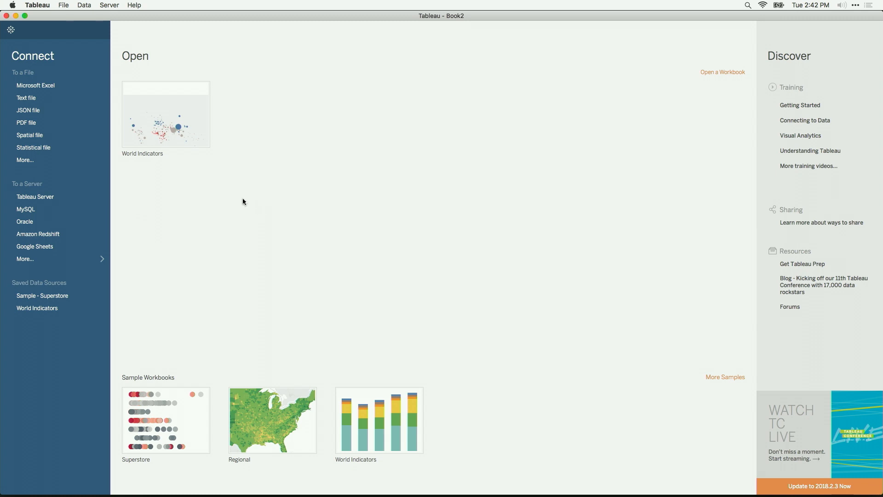
Step: Connect to the Excel file EVA.xlsx and add its Russia and USA sheets to the data source as a union
click(60, 87)
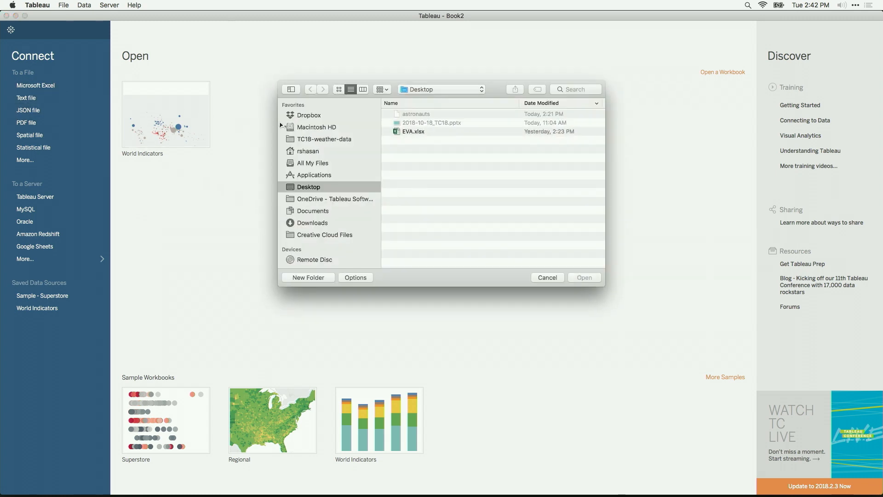
click(416, 132)
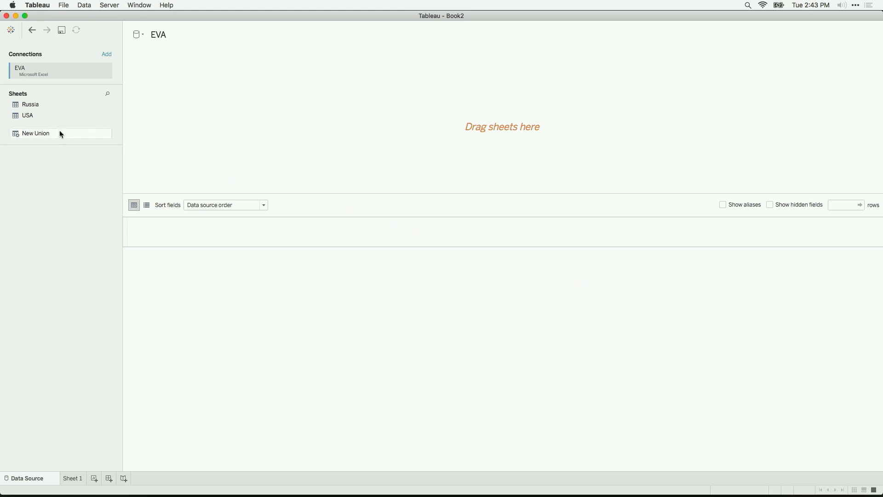
click(47, 107)
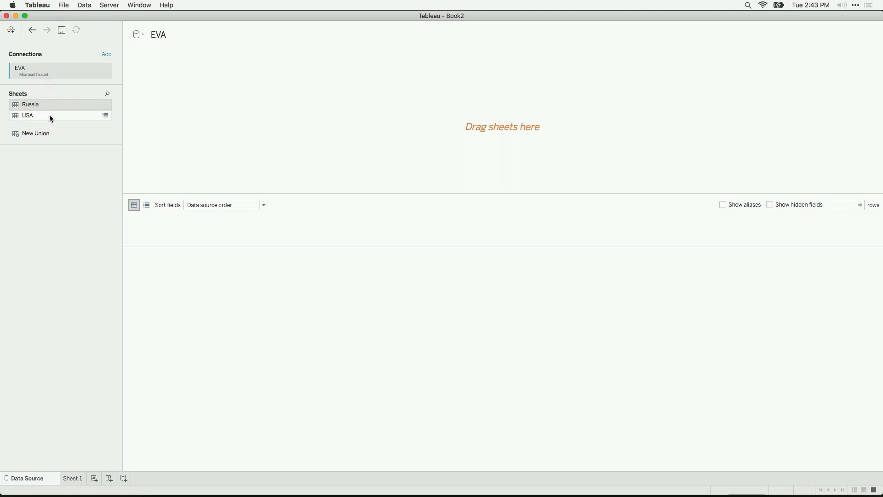
click(49, 115)
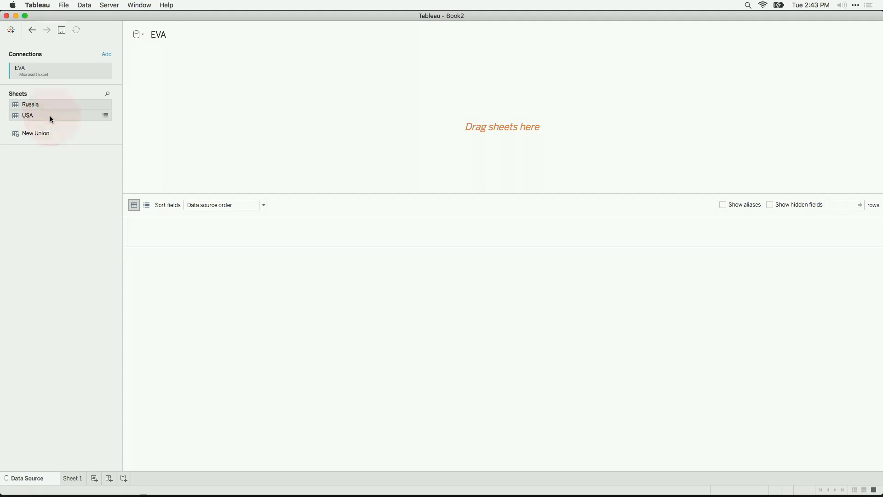
drag(49, 115, 280, 112)
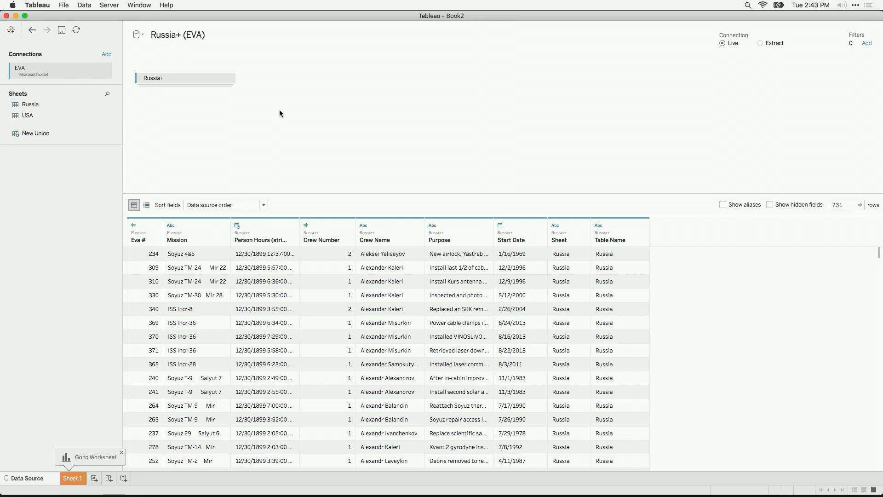
Step: Rename the unioned table as "Russia and USA"
double_click(165, 77)
click(165, 78)
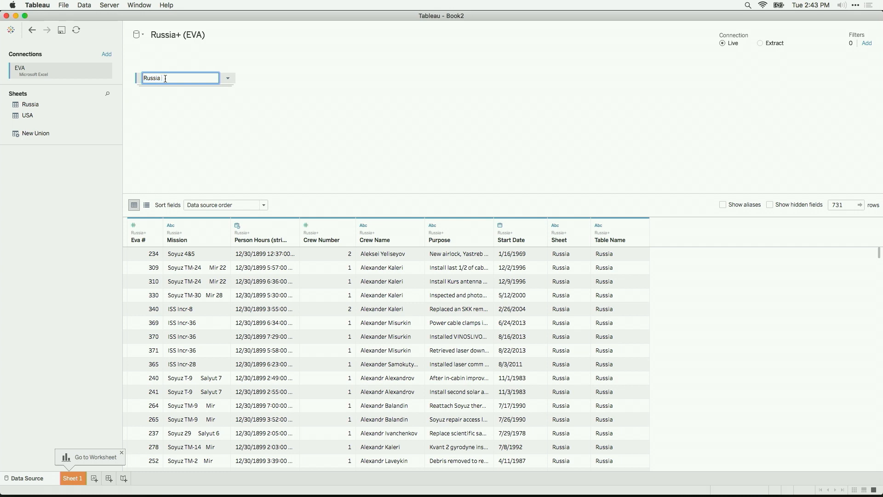
text(and Usa)
key(BackSpace)
key(BackSpace)
text(SA)
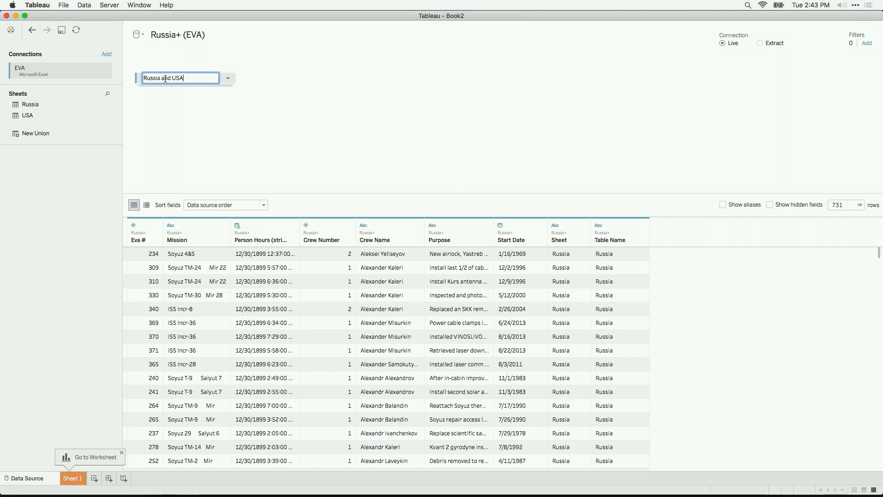
key(Return)
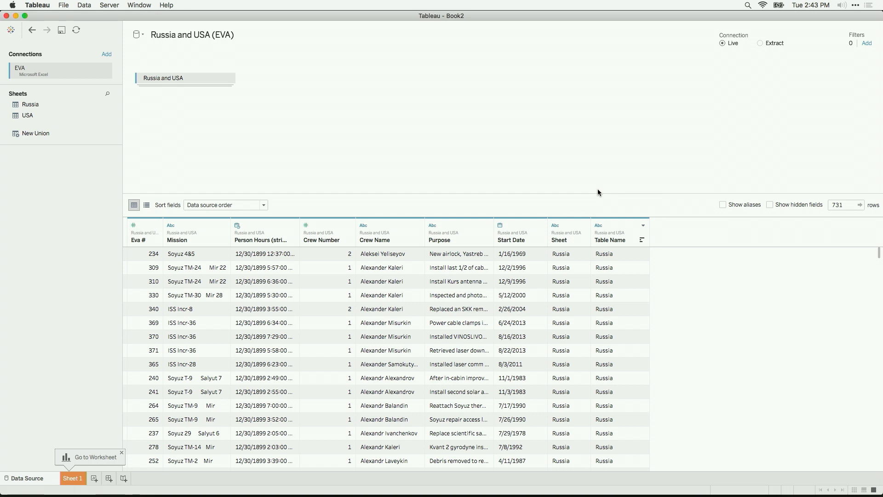
Step: Hide the Table Name column in the data preview and rename the Sheet column as Country
click(643, 225)
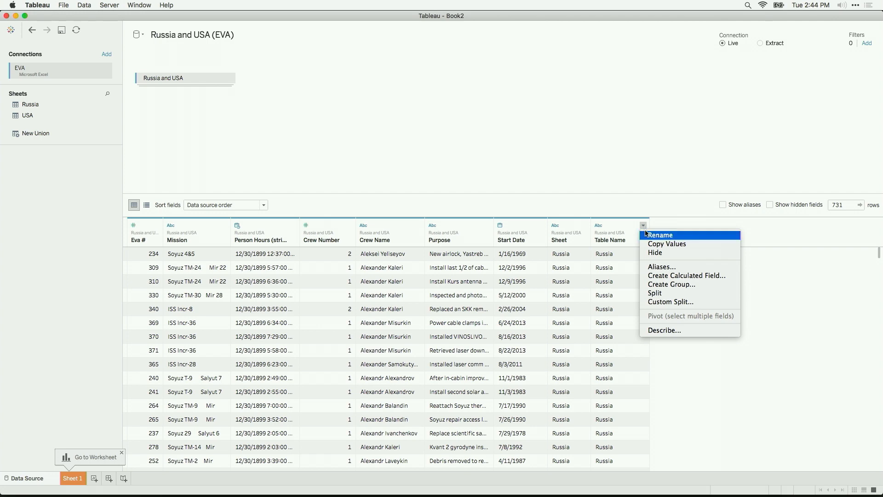
click(651, 252)
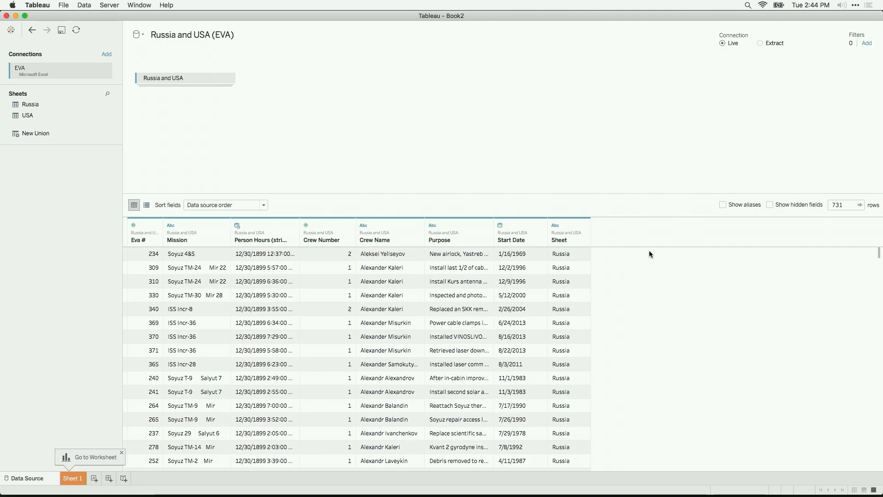
double_click(565, 241)
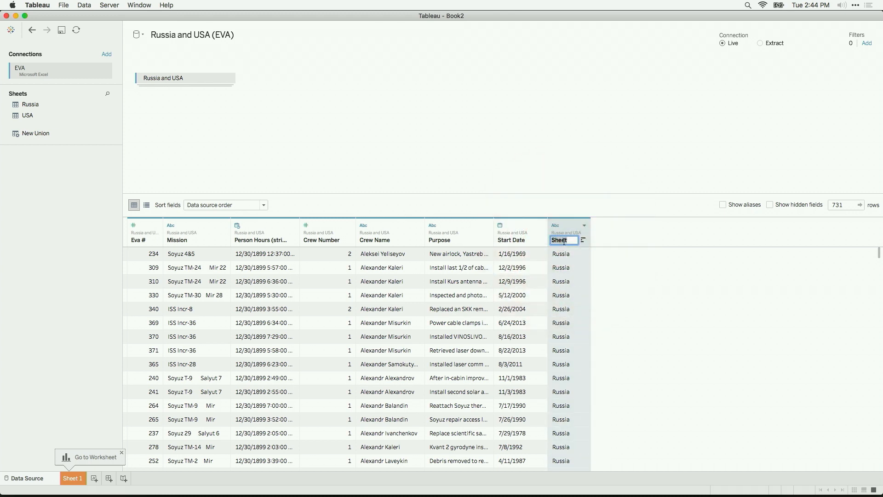
key(Right)
key(BackSpace)
key(BackSpace)
key(BackSpace)
key(BackSpace)
key(BackSpace)
text(Country)
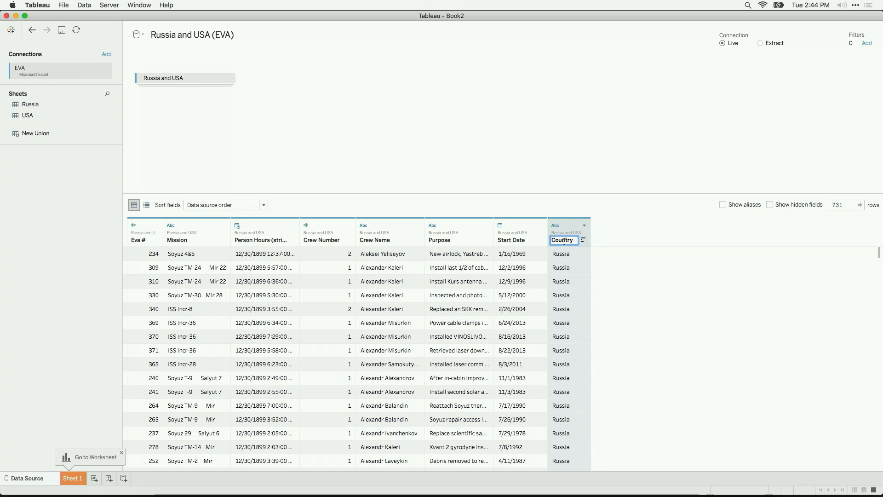
key(Return)
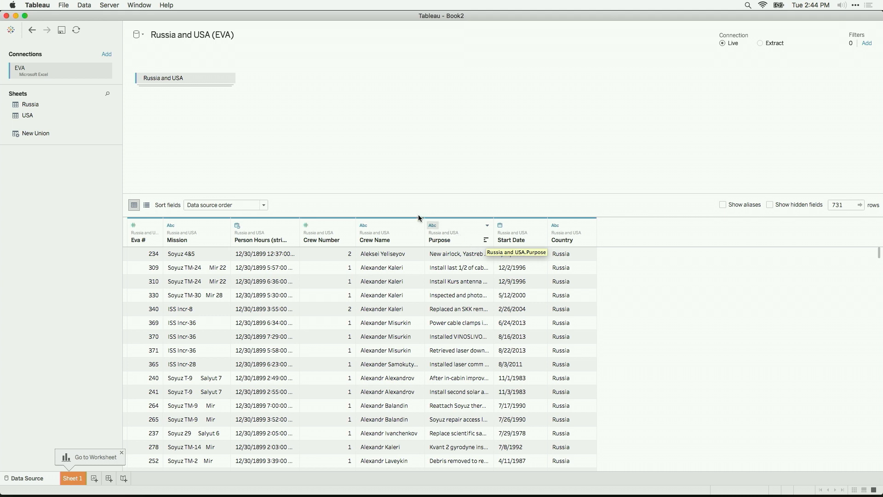
Step: Change the data type of the Person Hours (string) column to String and split the column automatically
click(240, 228)
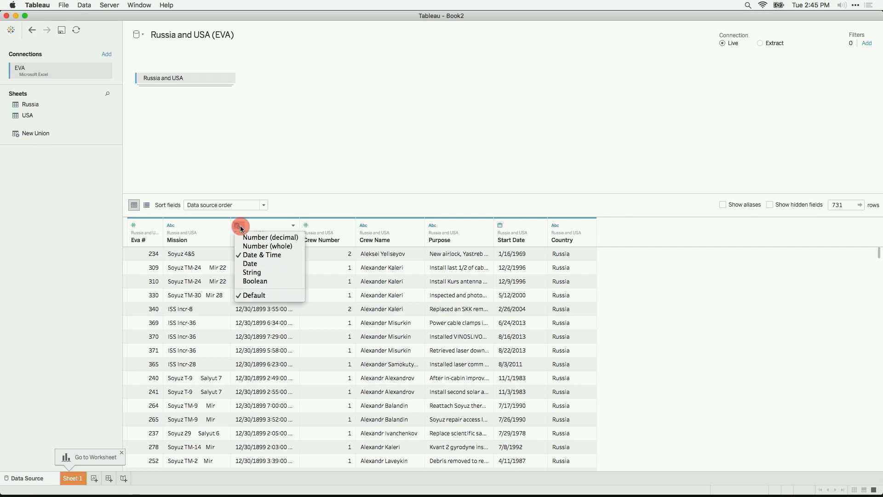
click(256, 273)
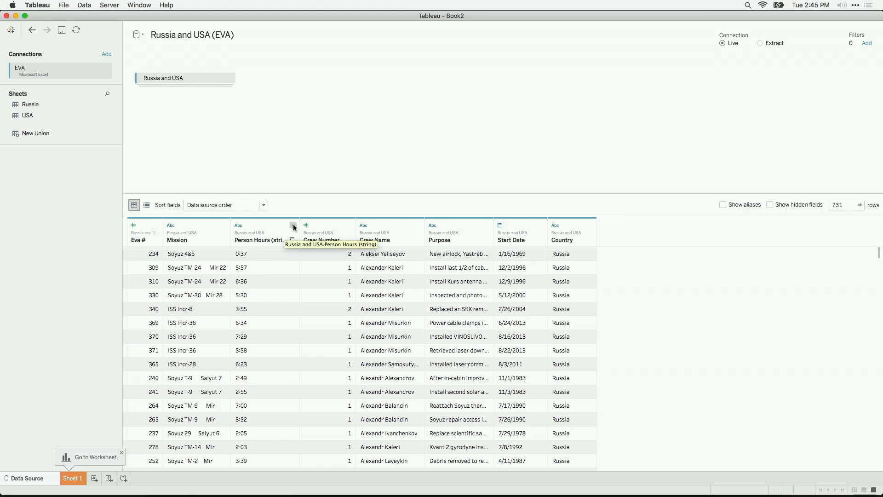
click(293, 224)
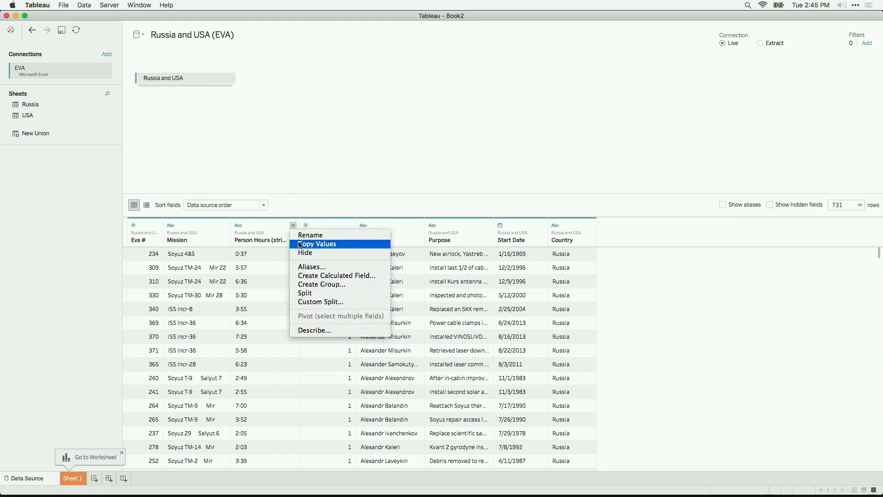
click(309, 294)
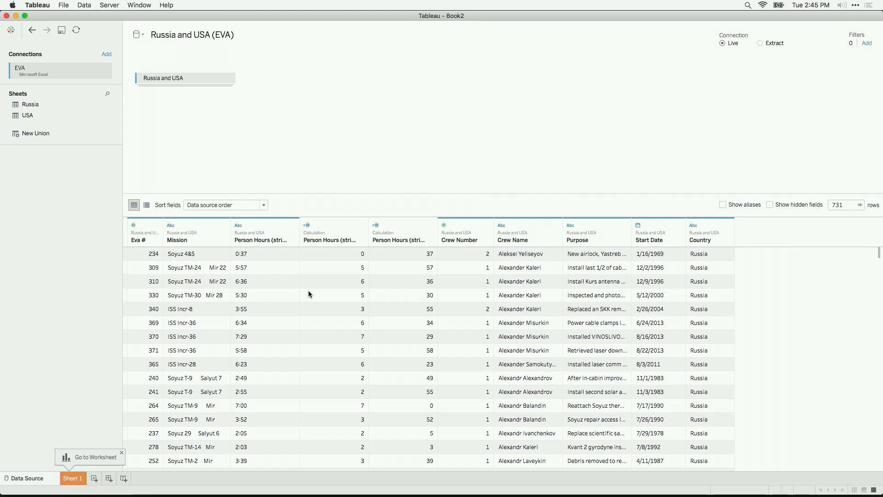
Step: Hide the original Person Hours (string) column and rename its first split column as "Person Hours (part)"
click(294, 226)
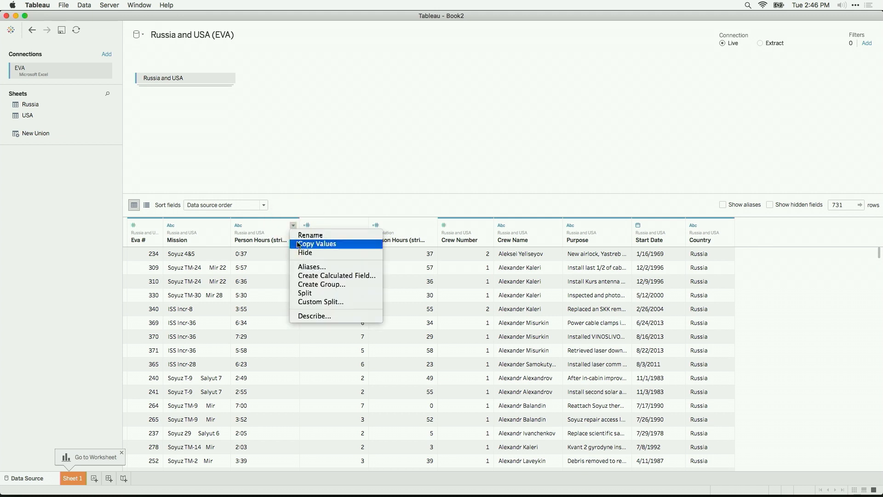
click(299, 252)
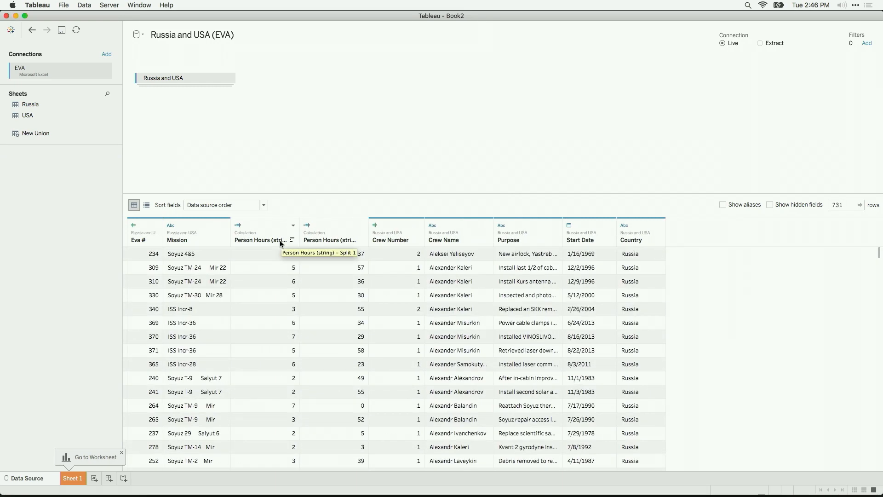
double_click(280, 242)
key(Right)
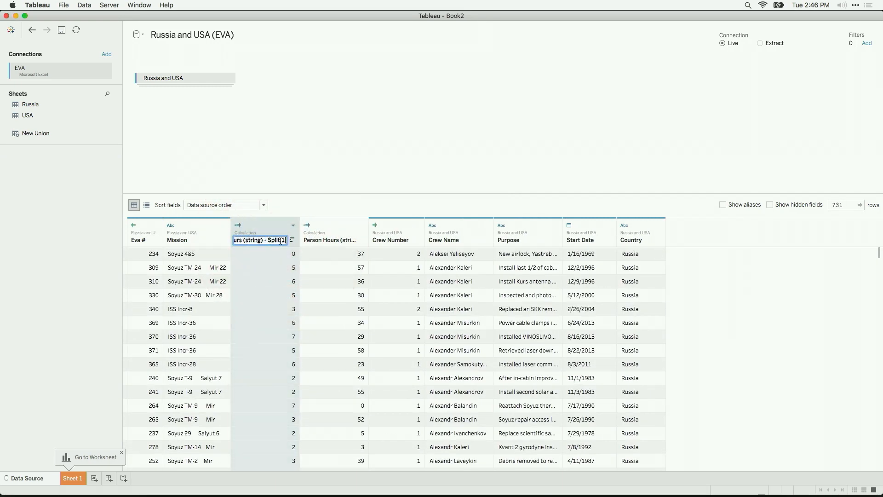
key(BackSpace)
key(BackSpace)
key(BackSpace)
key(BackSpace)
key(BackSpace)
key(BackSpace)
key(BackSpace)
key(BackSpace)
key(BackSpace)
key(BackSpace)
key(BackSpace)
key(BackSpace)
key(BackSpace)
key(BackSpace)
key(BackSpace)
key(BackSpace)
key(BackSpace)
text(part))
key(Return)
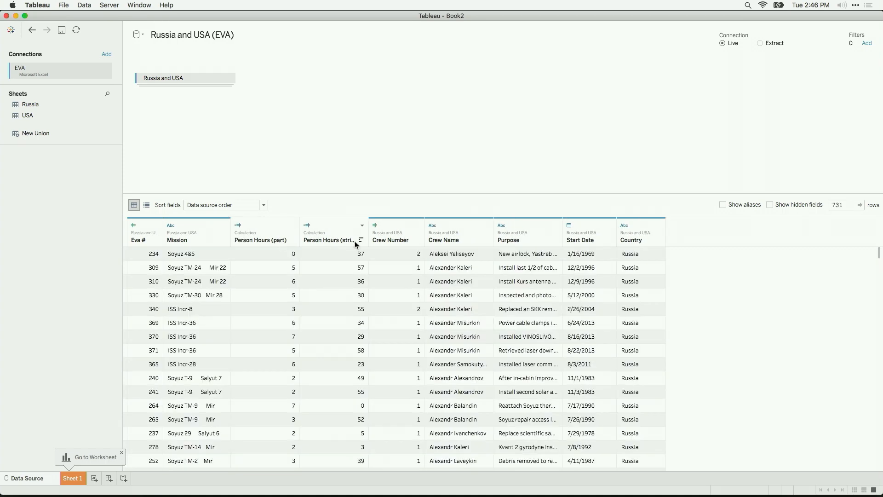
Step: Rename the second split column as "Person Minutes (part)"
click(339, 240)
double_click(340, 240)
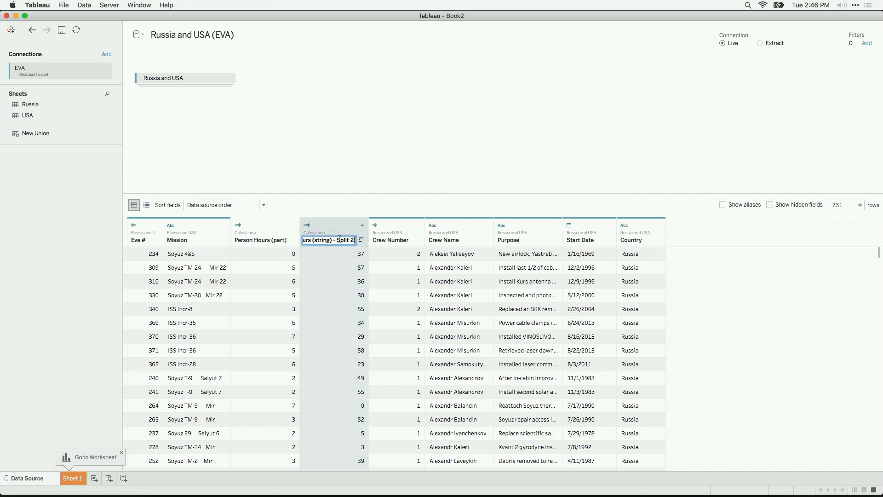
key(BackSpace)
key(BackSpace)
key(BackSpace)
key(BackSpace)
key(BackSpace)
key(BackSpace)
key(BackSpace)
key(BackSpace)
key(BackSpace)
key(BackSpace)
key(BackSpace)
key(BackSpace)
key(BackSpace)
key(BackSpace)
key(BackSpace)
key(BackSpace)
key(BackSpace)
key(BackSpace)
key(BackSpace)
key(BackSpace)
text(Minutes)
text( (part)
text())
key(Return)
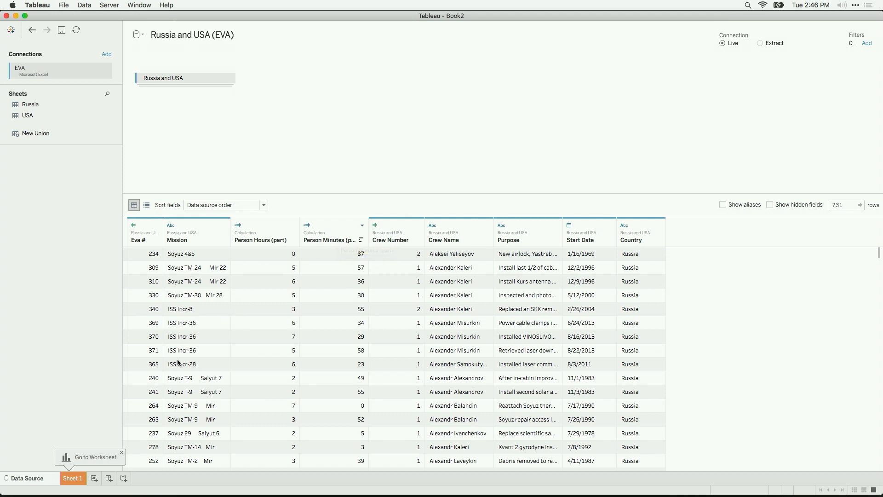
Step: Start a new calculated field on Sheet 1 and look up the SUM function in the function reference
click(73, 479)
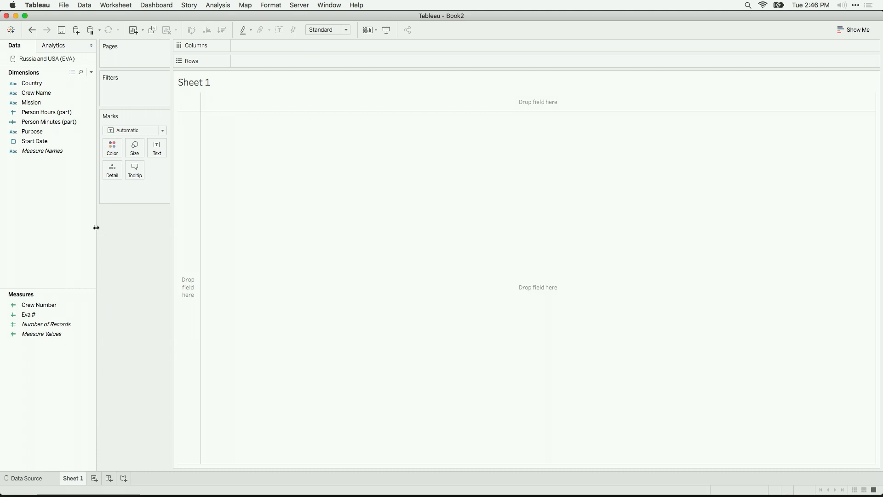
right_click(51, 216)
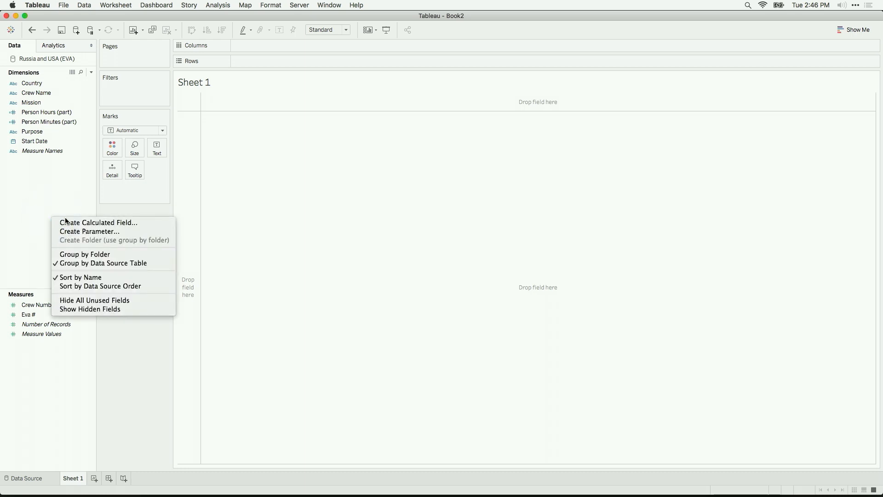
click(72, 223)
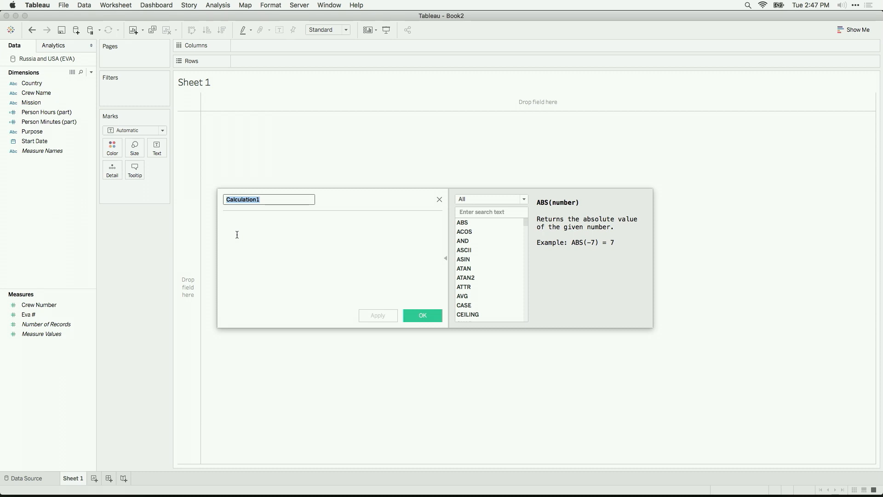
click(479, 212)
text(sum)
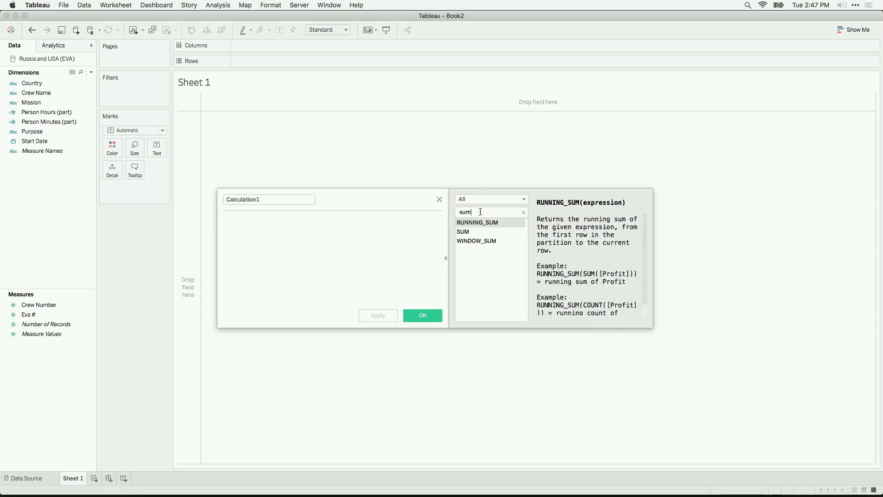
click(478, 231)
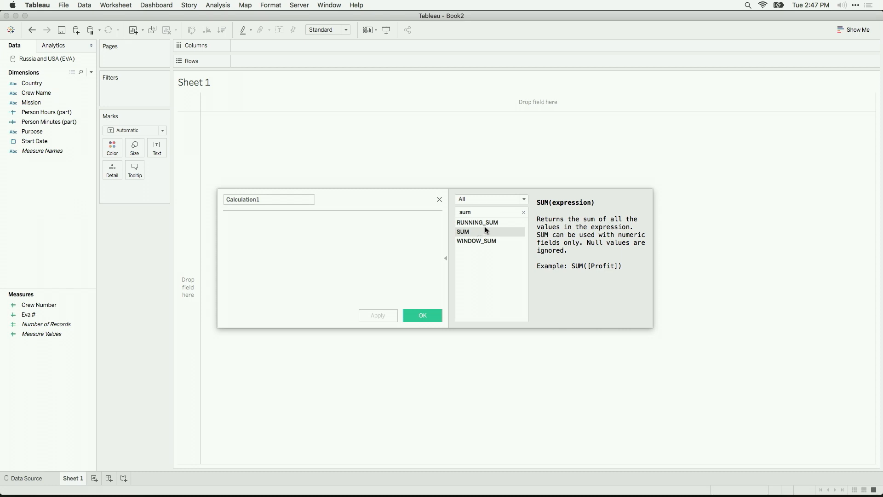
click(523, 212)
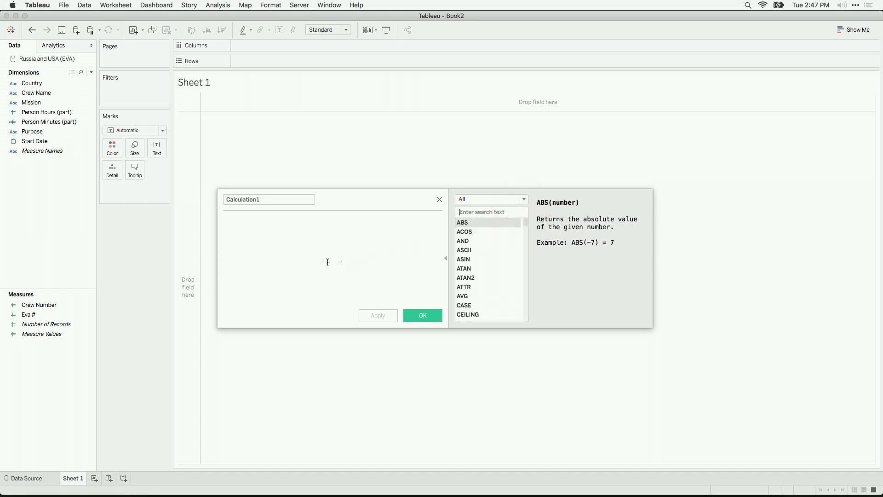
Step: Name the calculated field "Total Person Minutes" and enter [Person Hours (part)]*60 [Person Minutes (part)] as its formula
double_click(269, 203)
key(BackSpace)
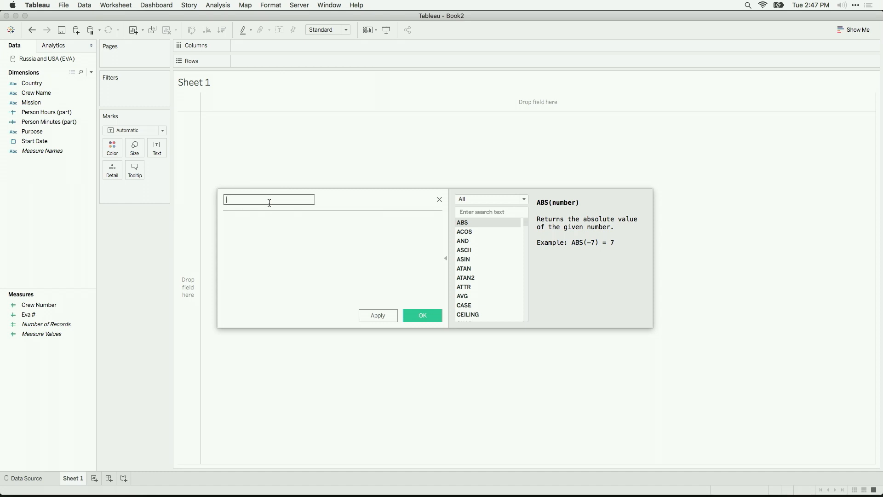
text(Total Person Minutes)
click(269, 223)
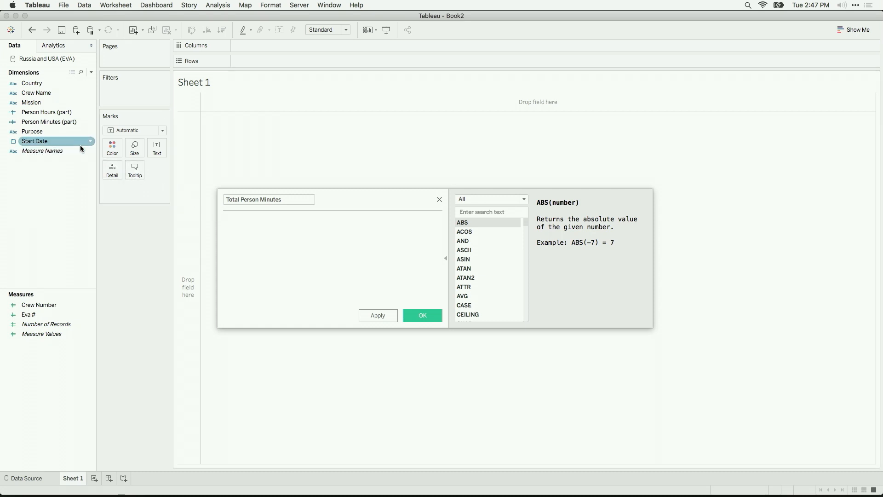
click(53, 113)
drag(53, 113, 277, 238)
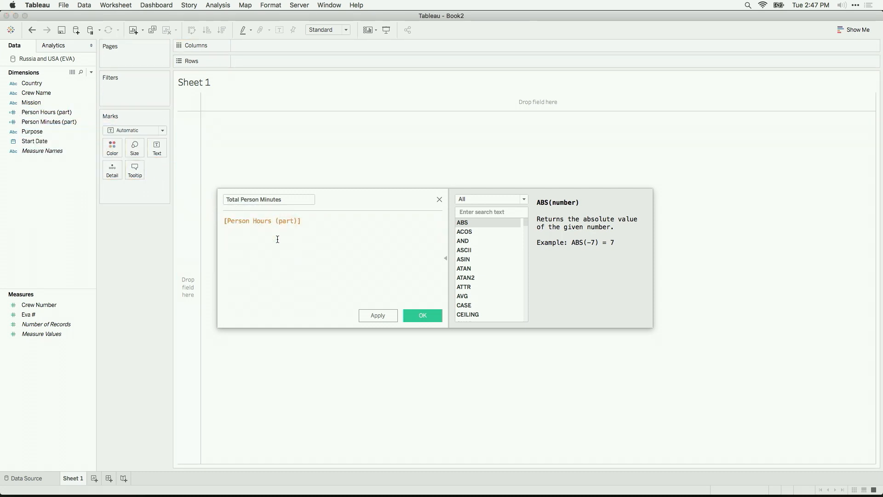
text(*60 person)
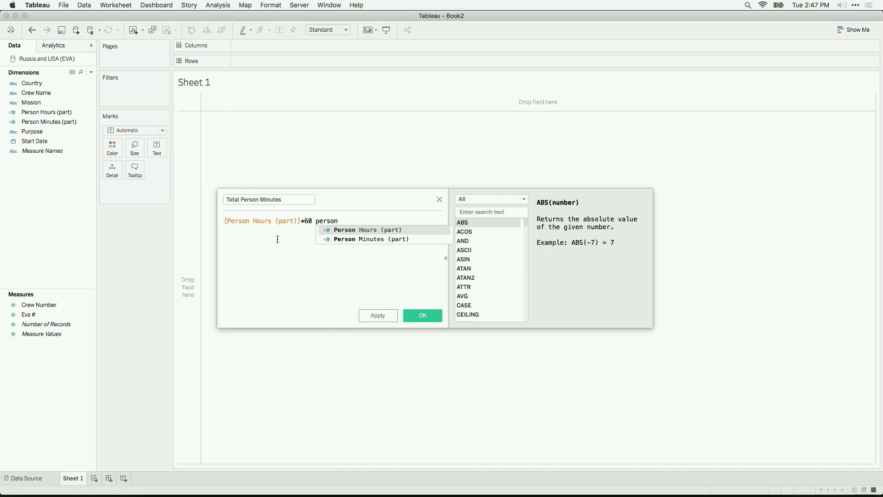
key(Down)
key(Return)
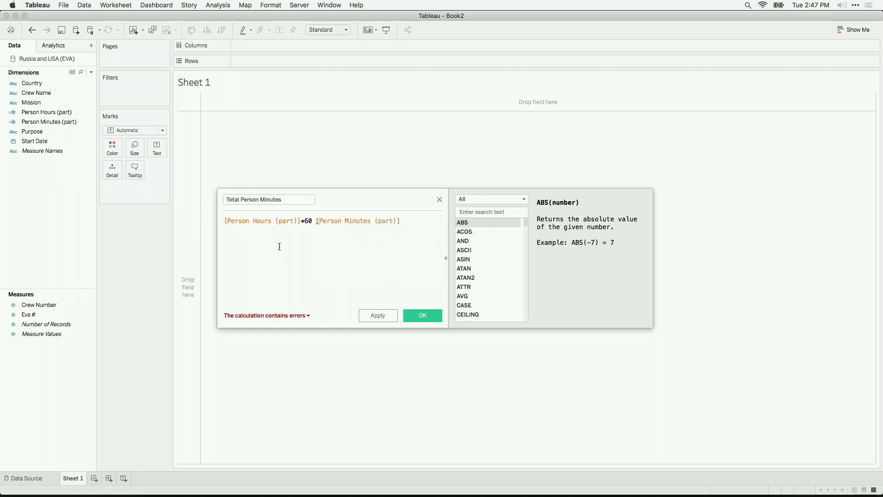
Step: Check the formula's syntax error, insert a plus sign before [Person Minutes (part)] and save the calculated field
click(309, 316)
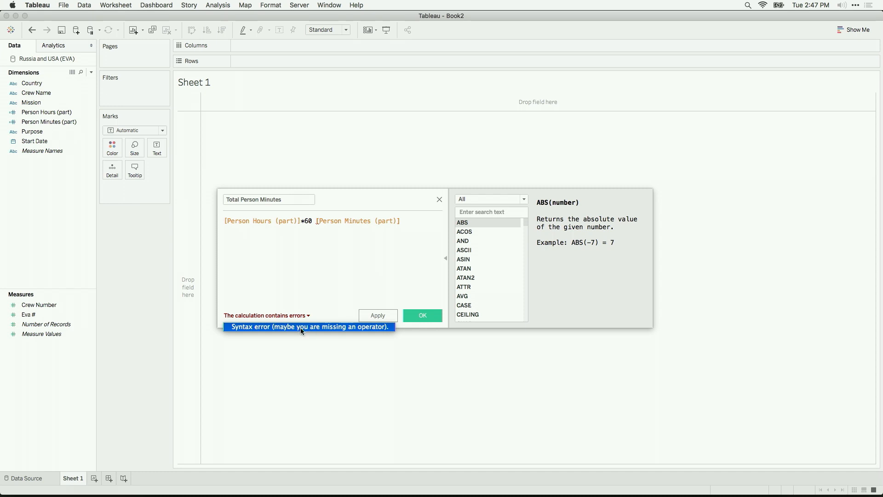
click(302, 328)
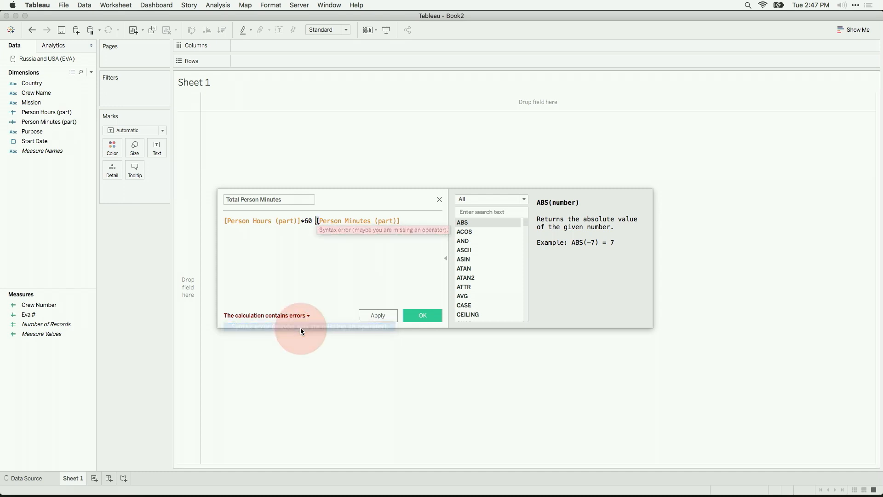
click(318, 222)
text(+)
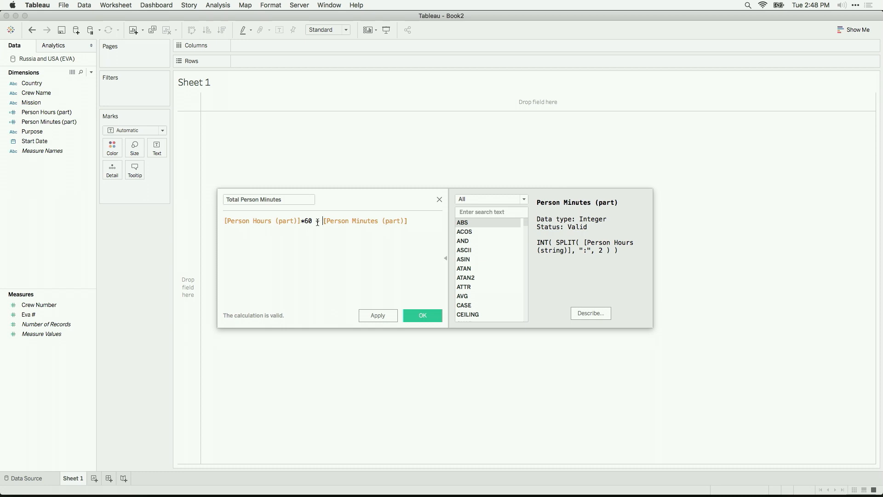
click(421, 317)
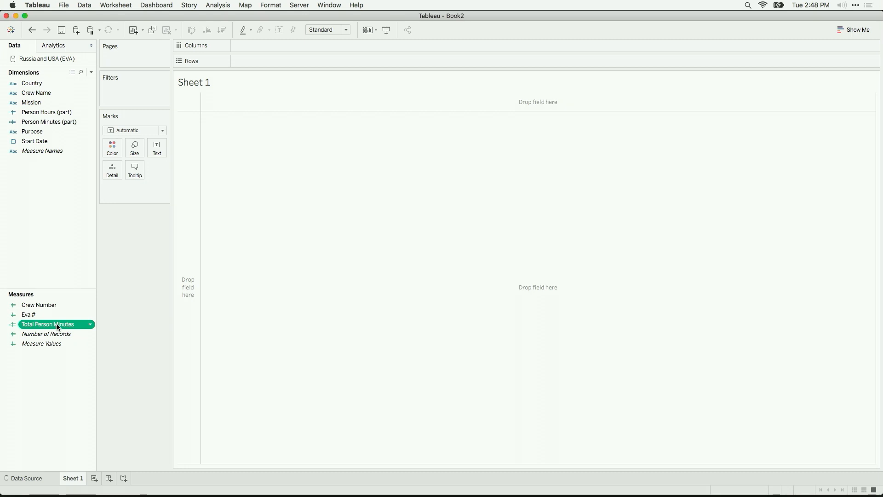
Step: Plot Total Person Minutes on the rows against Start Date on the columns
drag(56, 324, 272, 61)
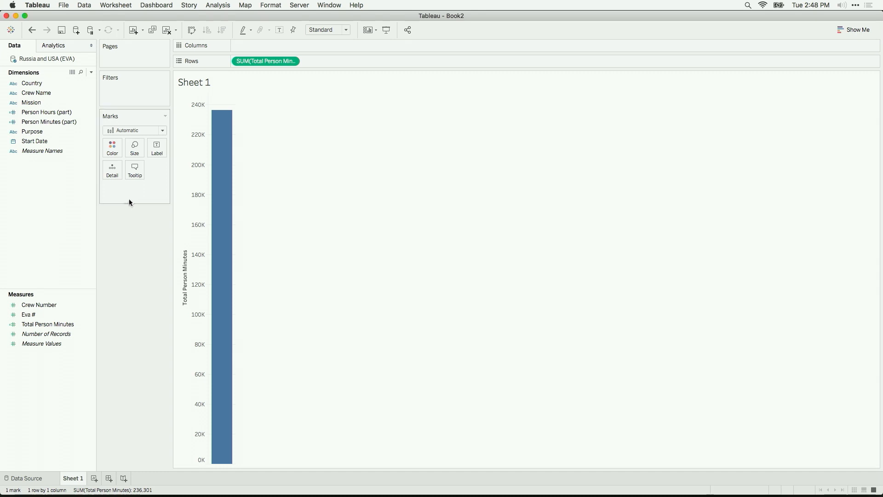
click(41, 148)
click(35, 141)
drag(36, 141, 257, 46)
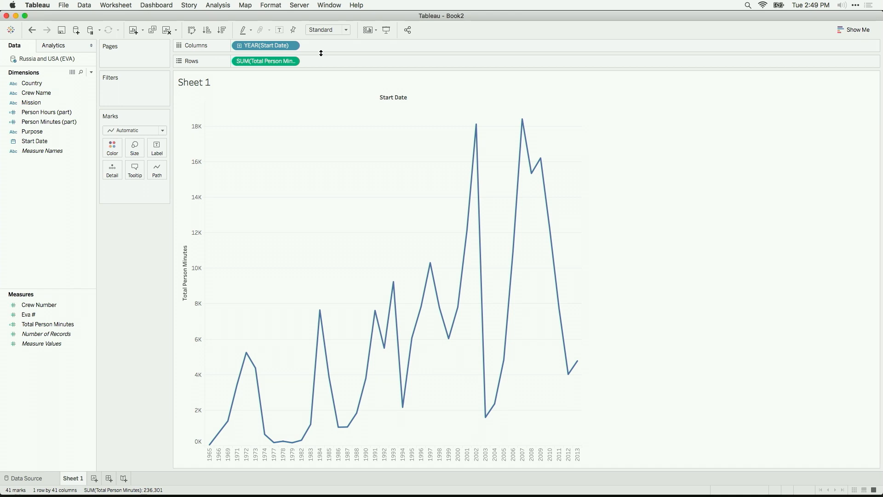
Step: Change Start Date on the columns to a continuous year, comparing it with the discrete version by undoing and redoing the change
click(292, 46)
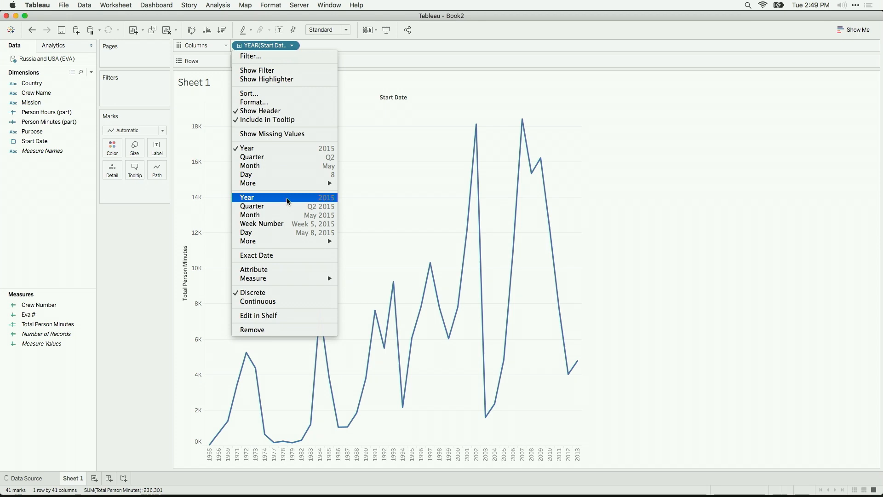
click(287, 201)
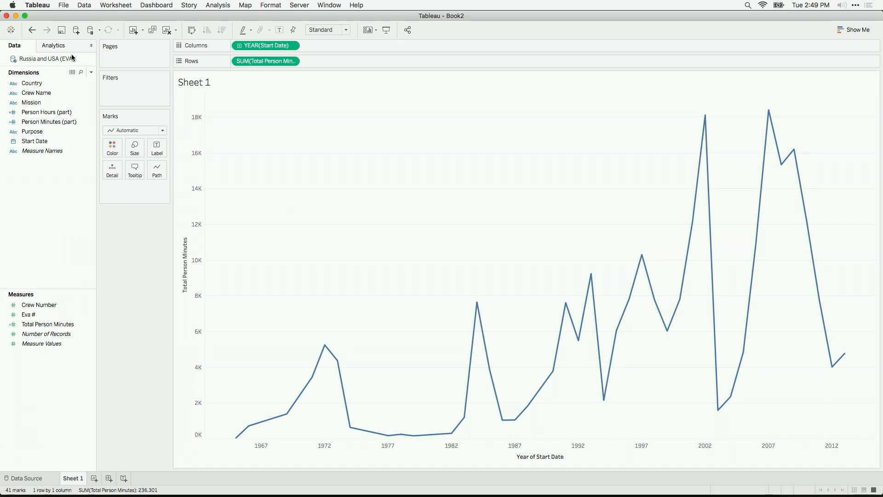
click(32, 31)
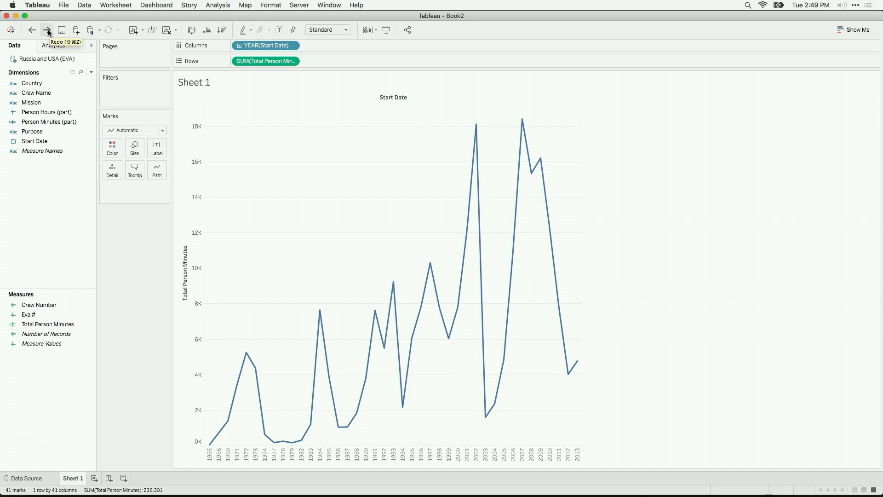
click(47, 30)
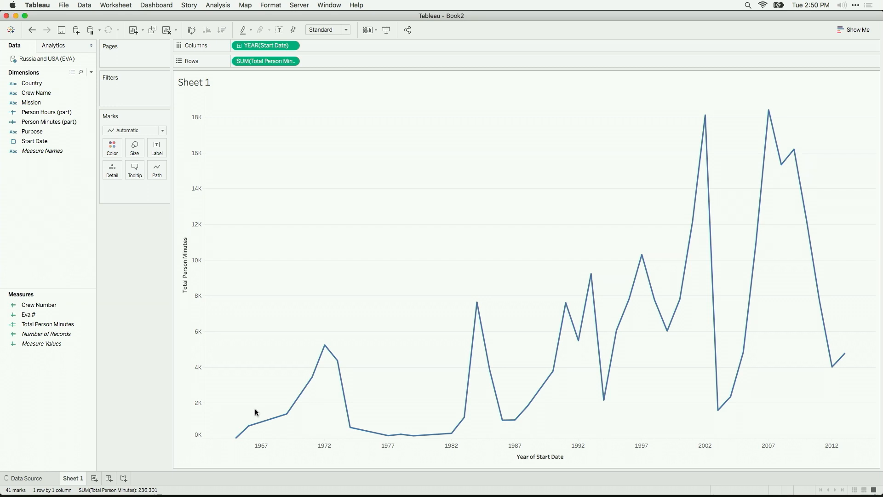
Step: Set the chart's line type to stepped lines and color the lines by Country
mouse_move(252, 420)
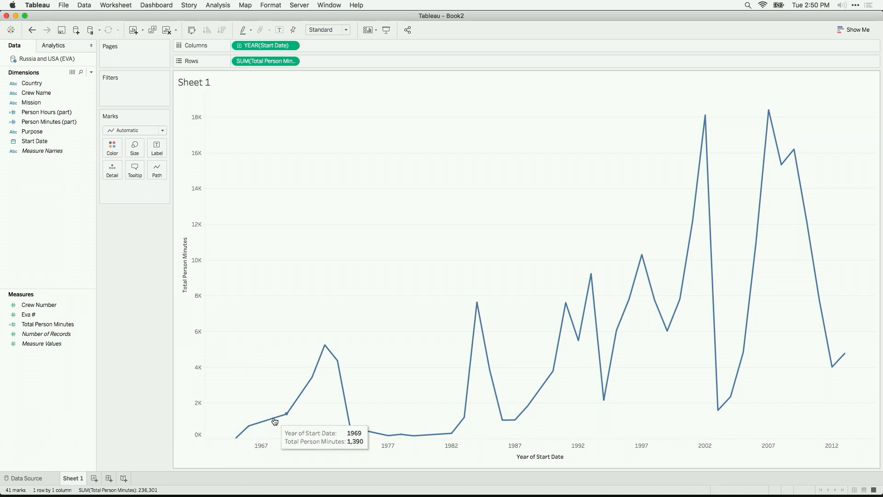
click(158, 175)
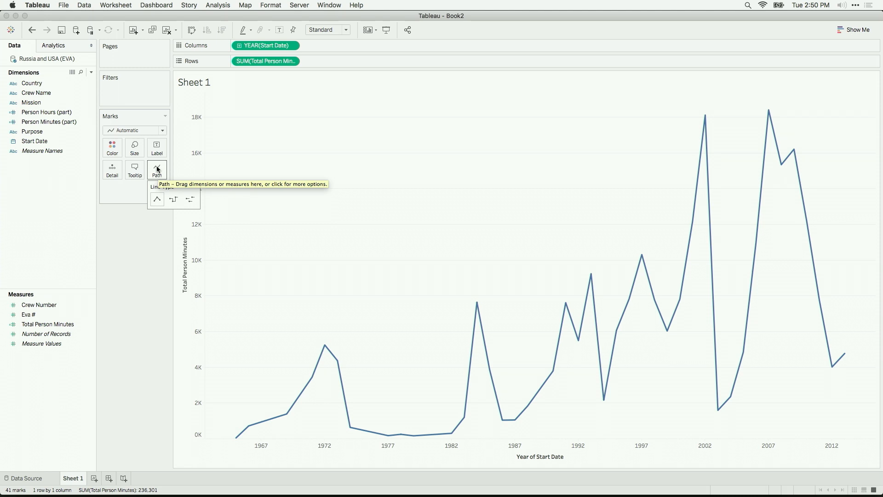
click(173, 201)
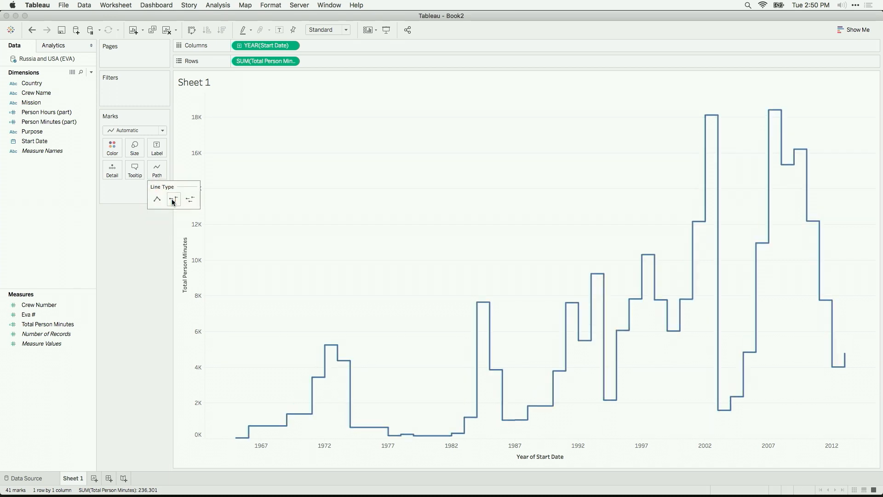
click(141, 259)
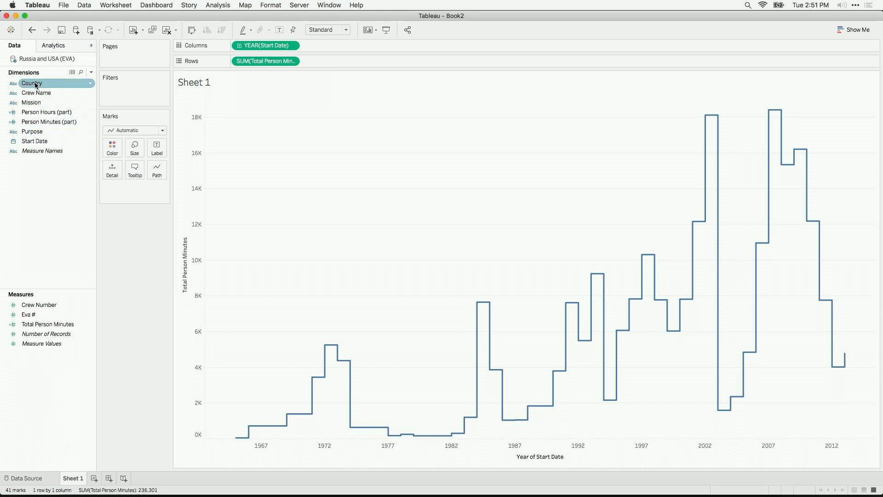
drag(41, 84, 118, 148)
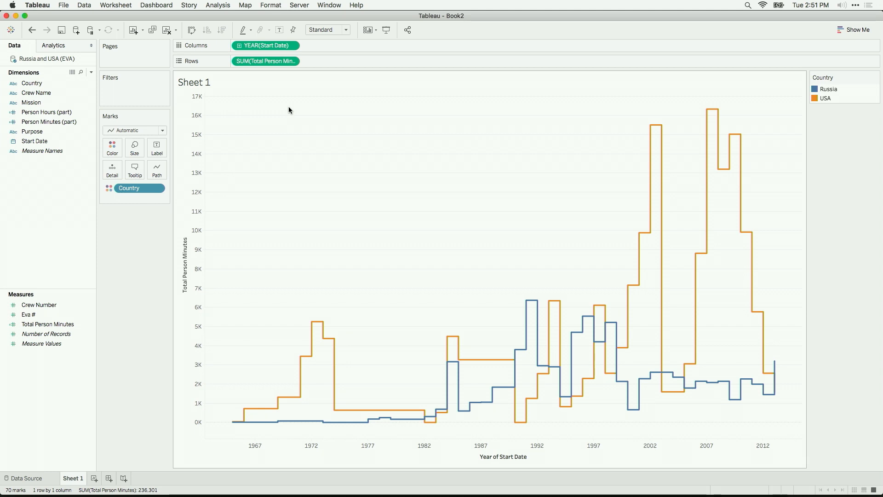
Step: Show Total Person Minutes as a running total and set Start Date to the continuous day level
click(293, 62)
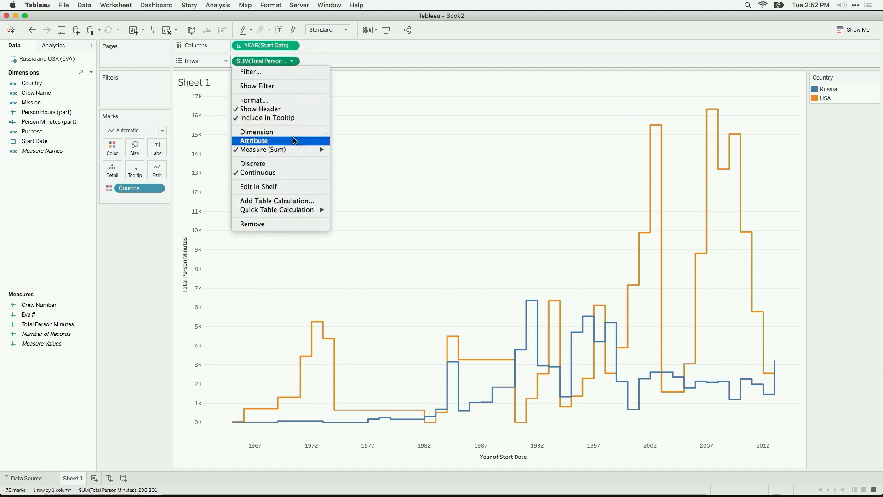
mouse_move(296, 211)
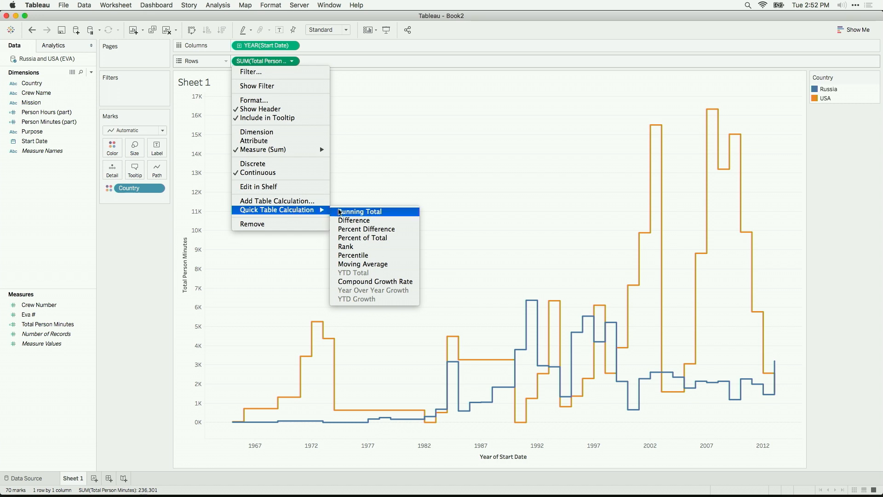
click(386, 212)
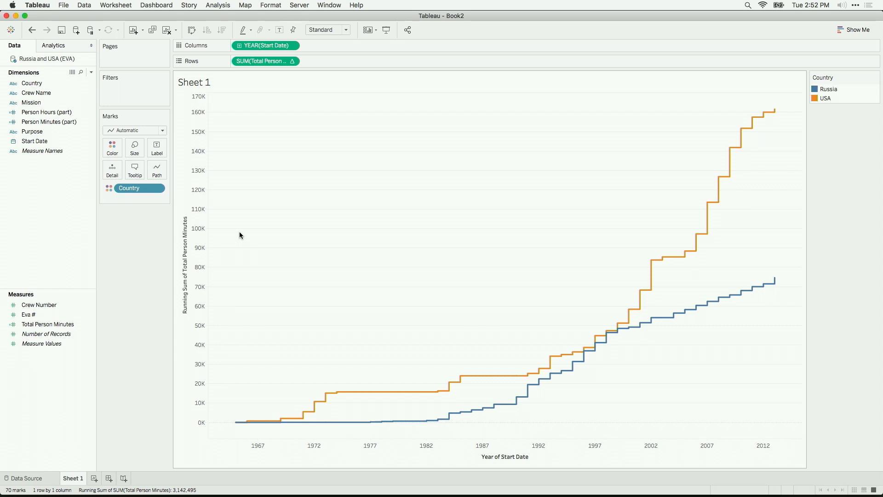
click(293, 46)
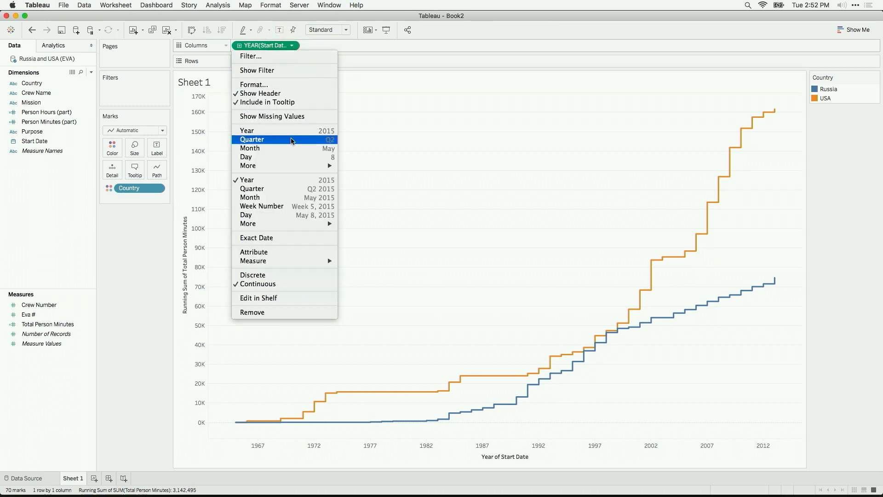
click(296, 218)
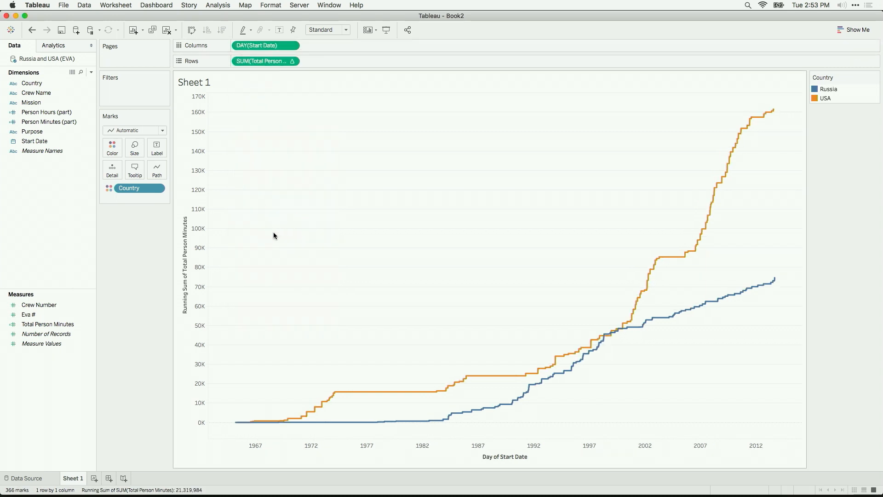
Step: Show the view toolbar, zoom the chart in on the crossing of the Russia and USA lines around 1998–1999, and restore the rectangular selection tool
right_click(361, 240)
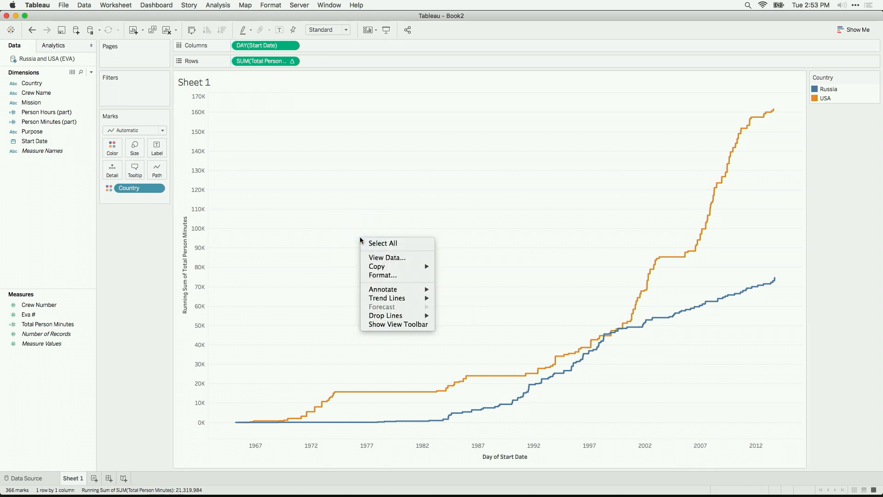
click(376, 325)
mouse_move(222, 144)
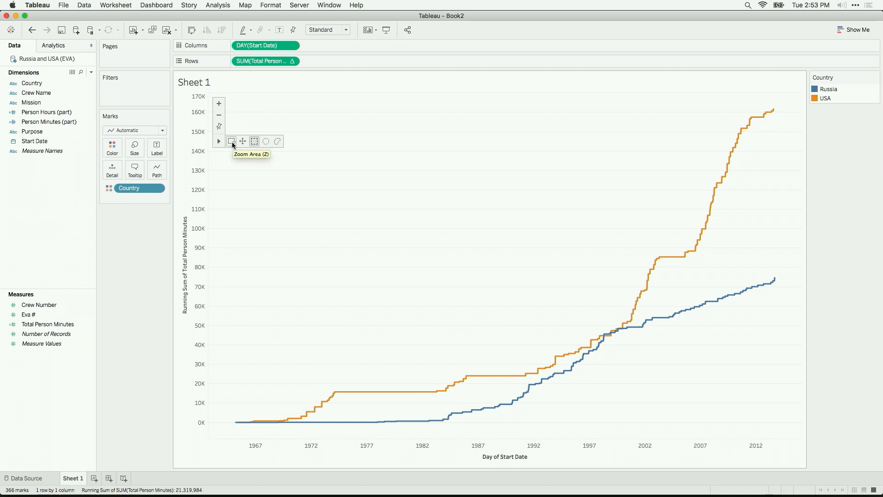
click(231, 142)
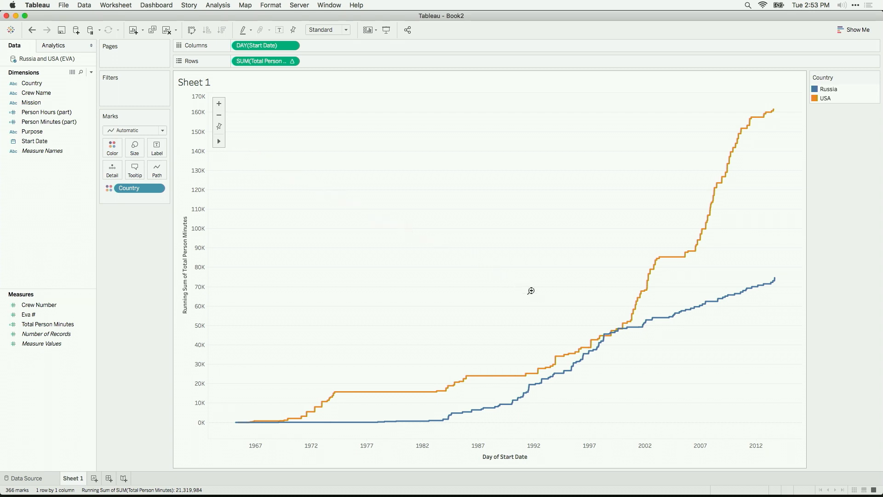
click(602, 324)
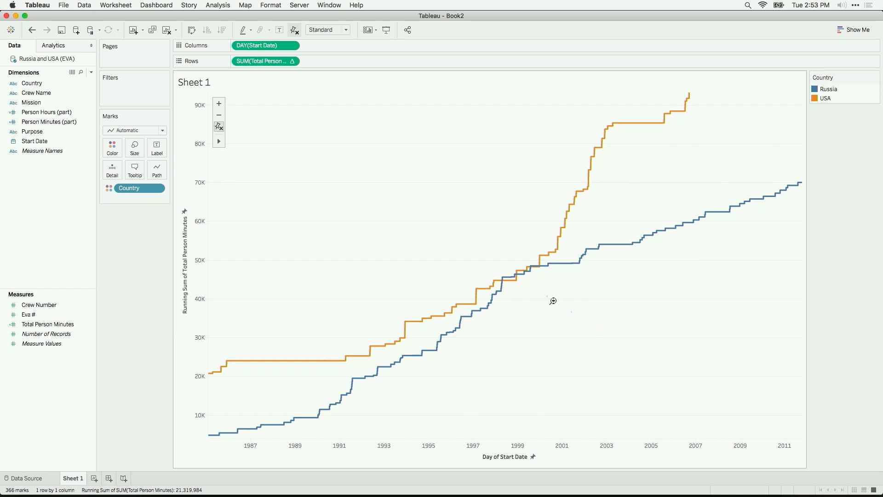
click(504, 269)
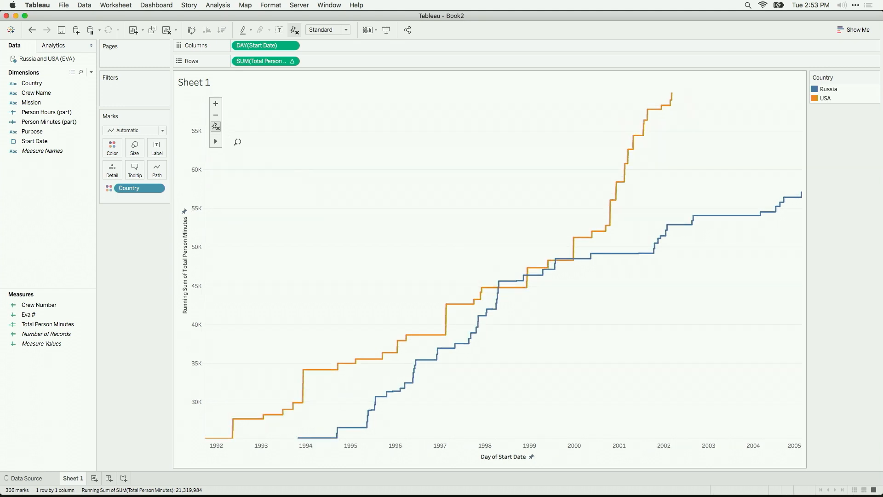
mouse_move(215, 143)
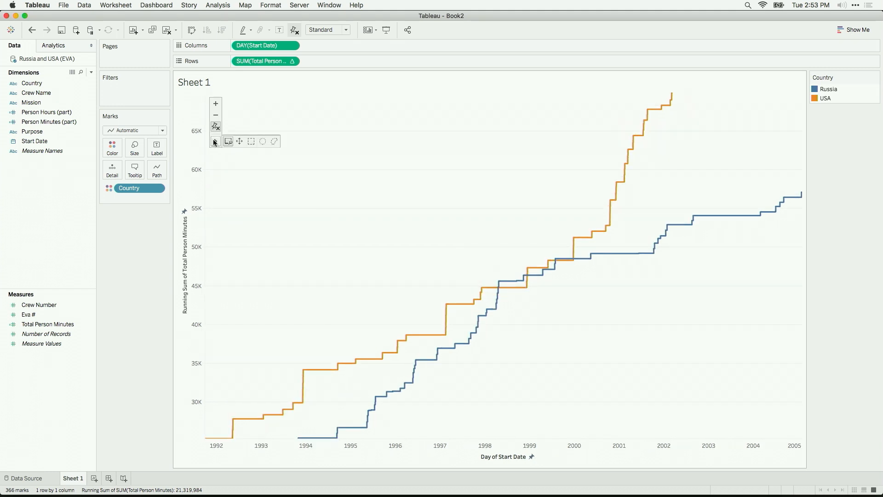
click(251, 144)
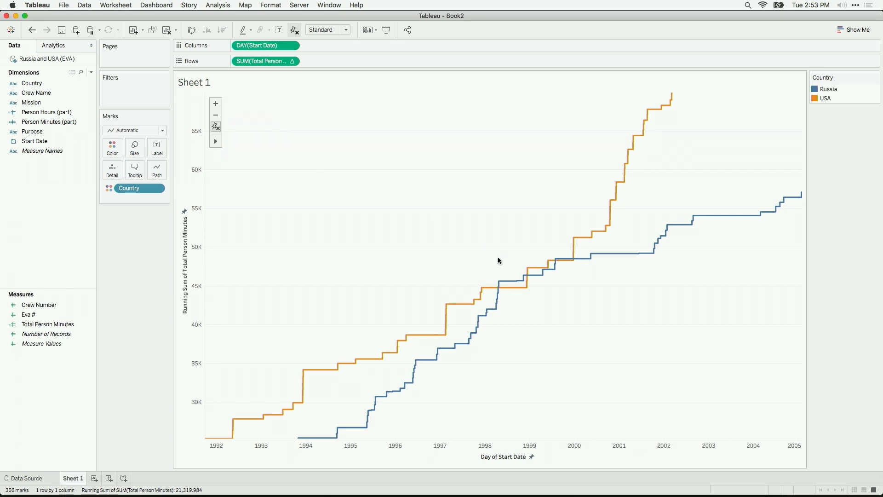
mouse_move(501, 283)
Step: Add a constant reference line on the Start Date axis at 11/20/1998
click(61, 50)
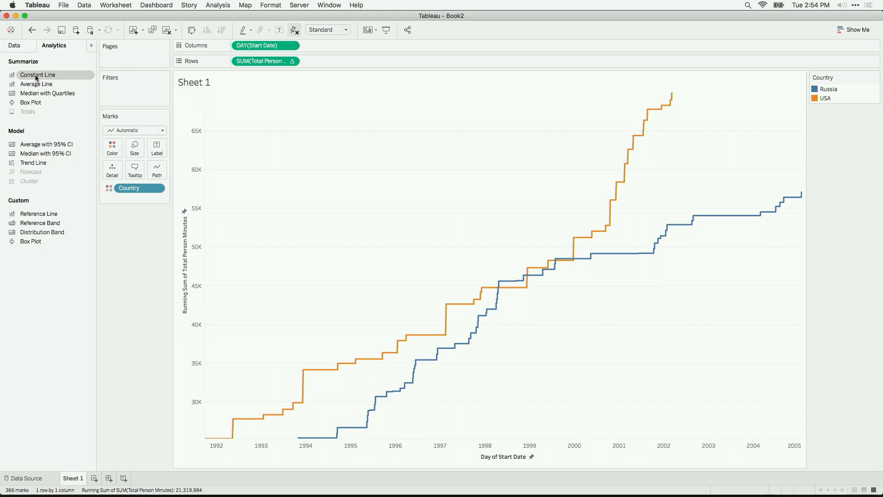
drag(36, 78, 265, 141)
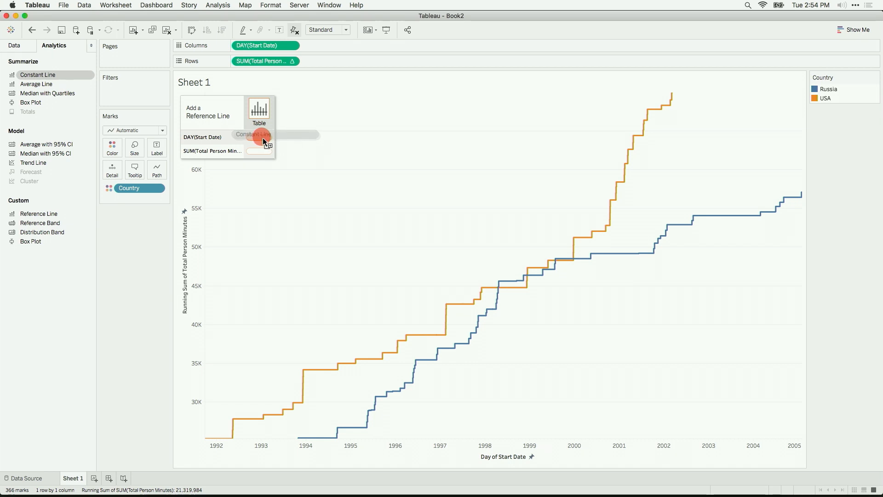
drag(263, 137, 262, 137)
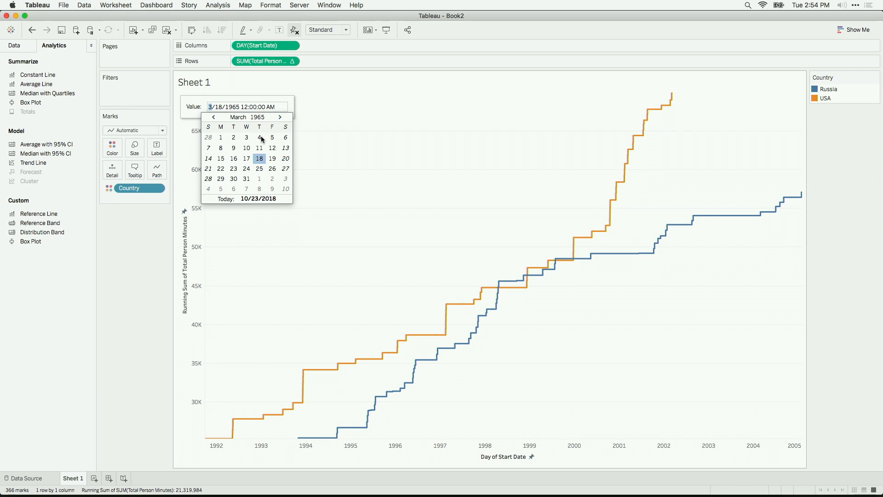
text(11/)
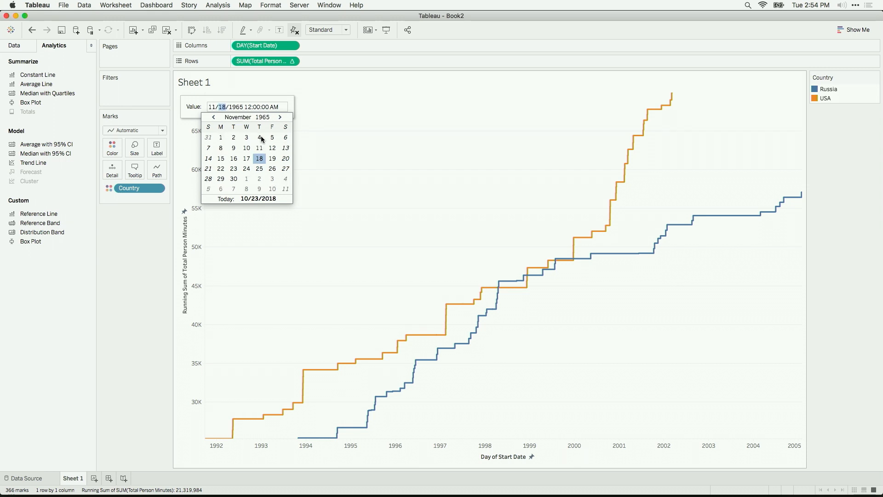
text(20/1998)
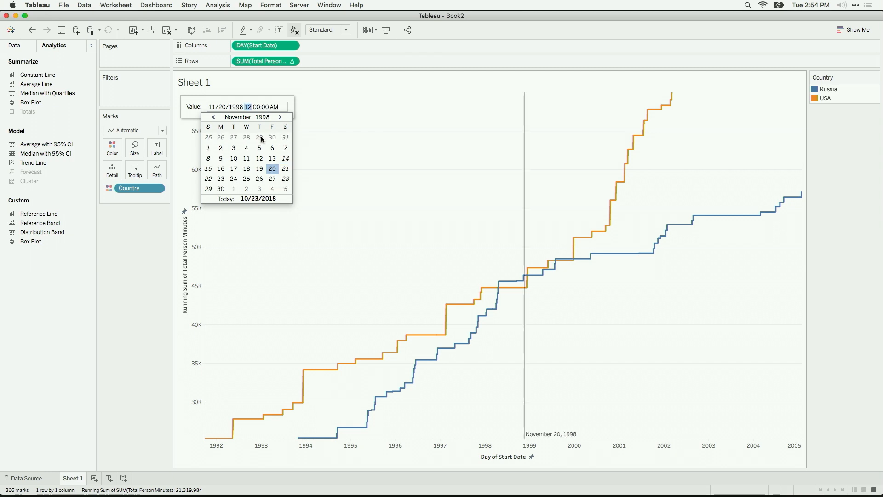
key(Return)
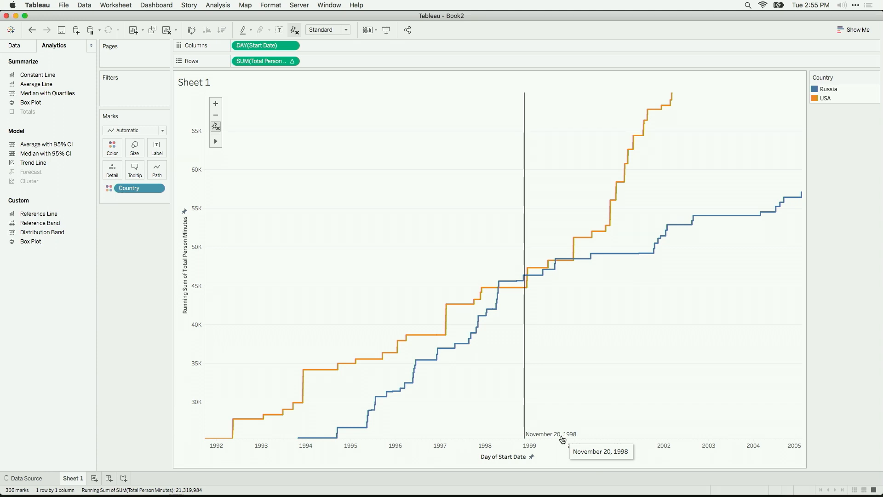
Step: Give the November 20, 1998 reference line the custom label "Opening of ISS"
click(525, 394)
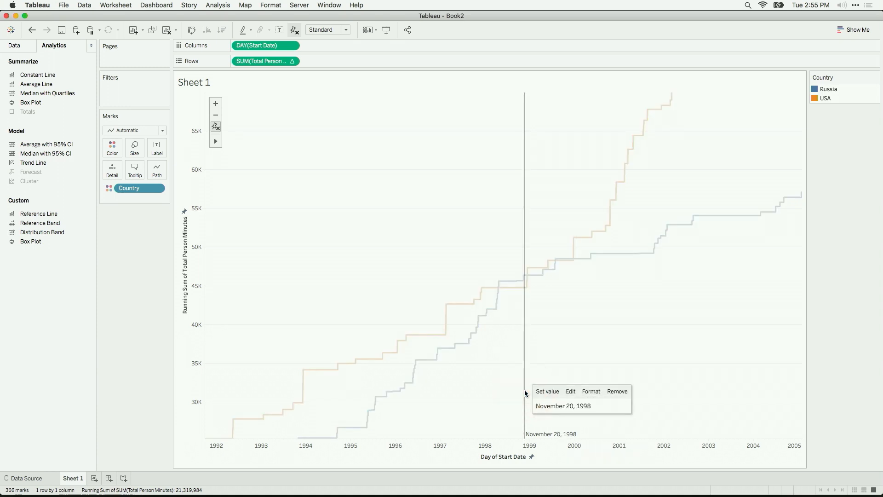
click(571, 391)
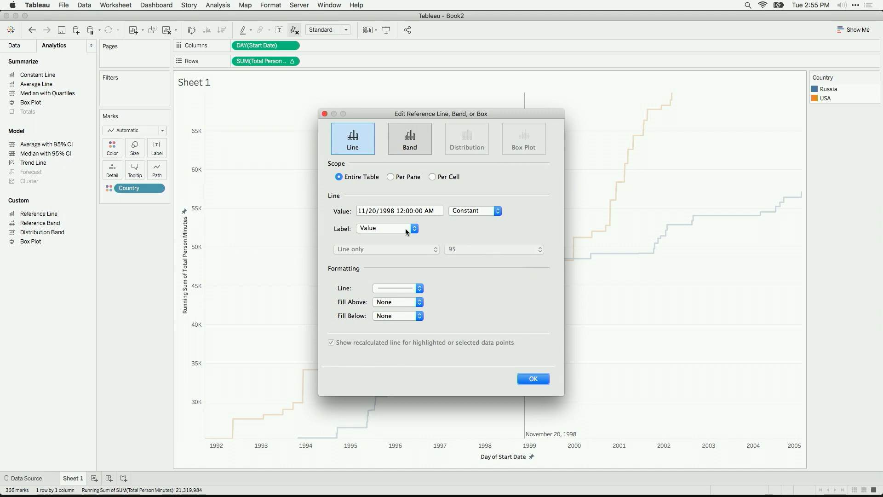
click(404, 228)
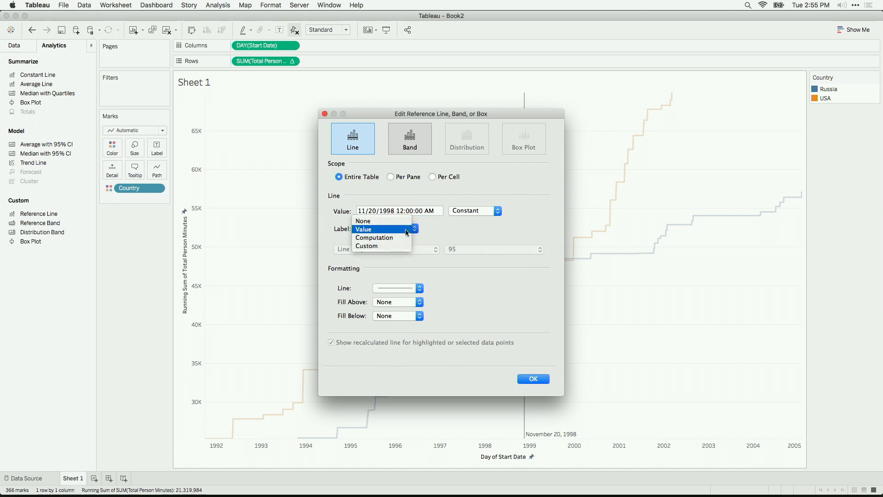
click(404, 245)
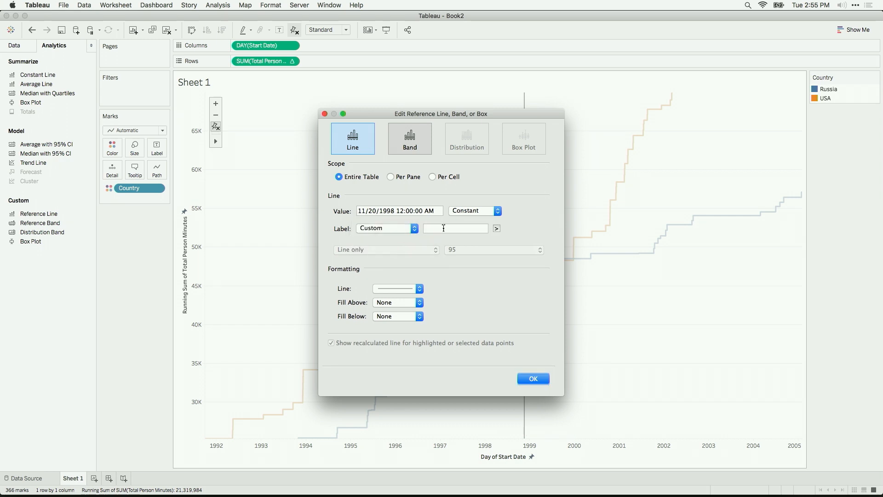
click(444, 228)
text(Opening)
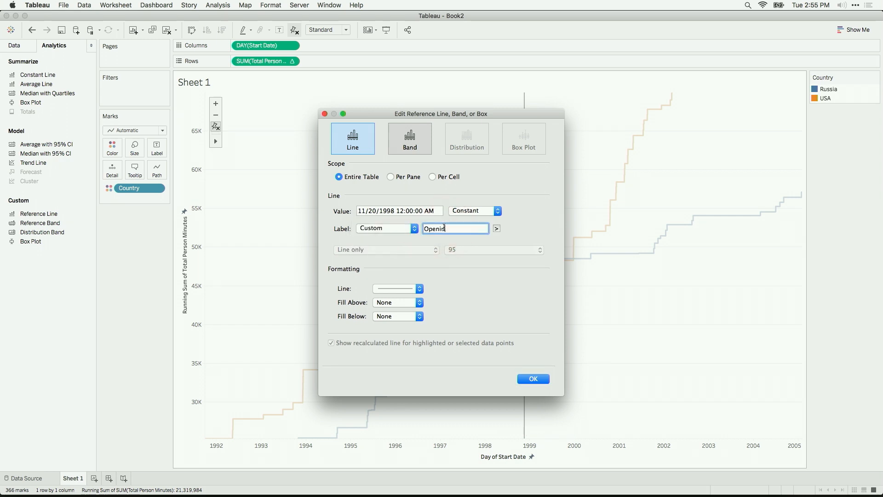
text( of ISS)
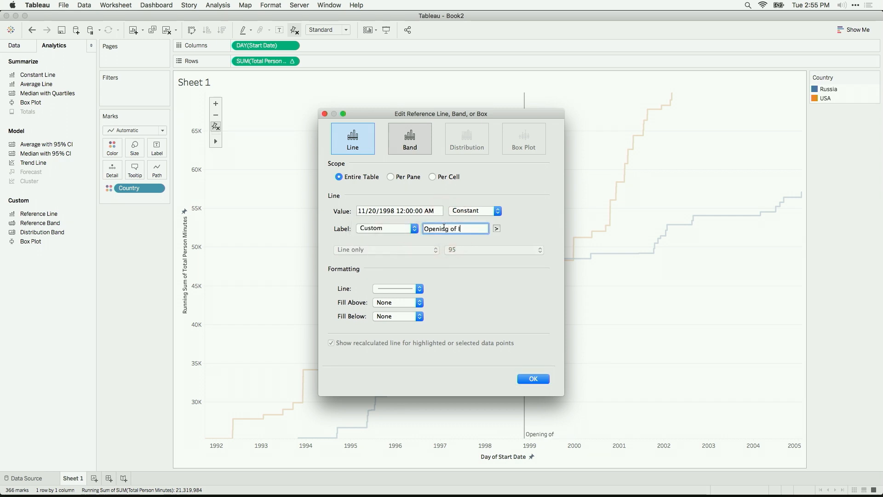
click(497, 270)
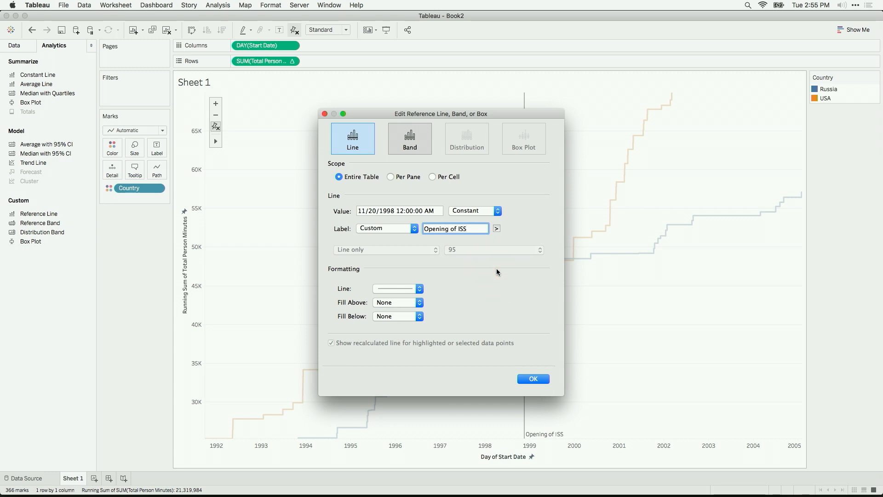
click(527, 380)
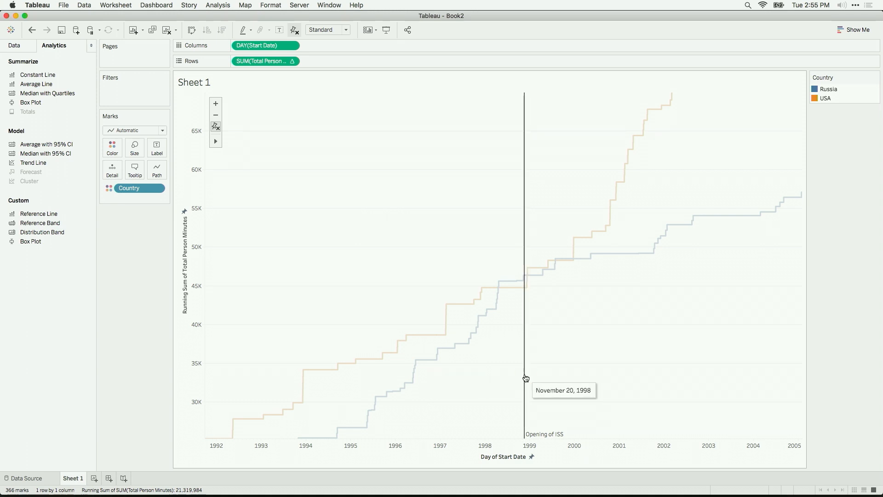
Step: Format the ISS opening reference line's label with font size 16
click(526, 378)
click(524, 358)
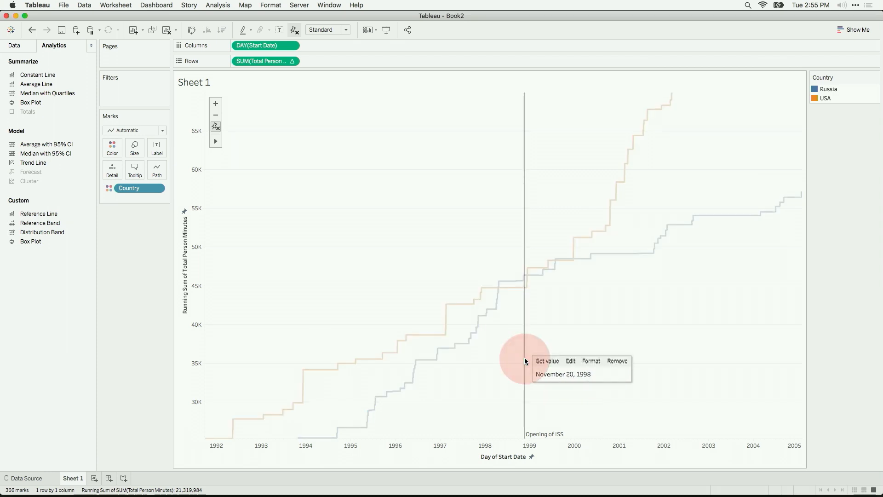
click(594, 360)
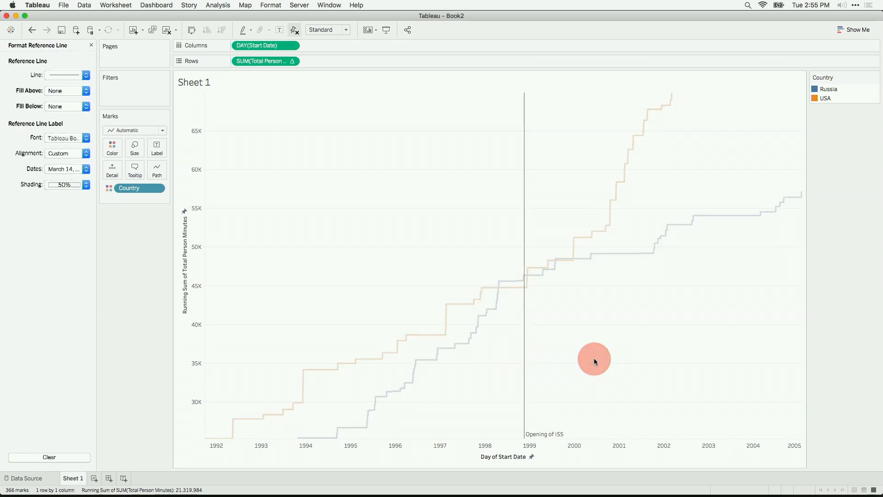
click(82, 138)
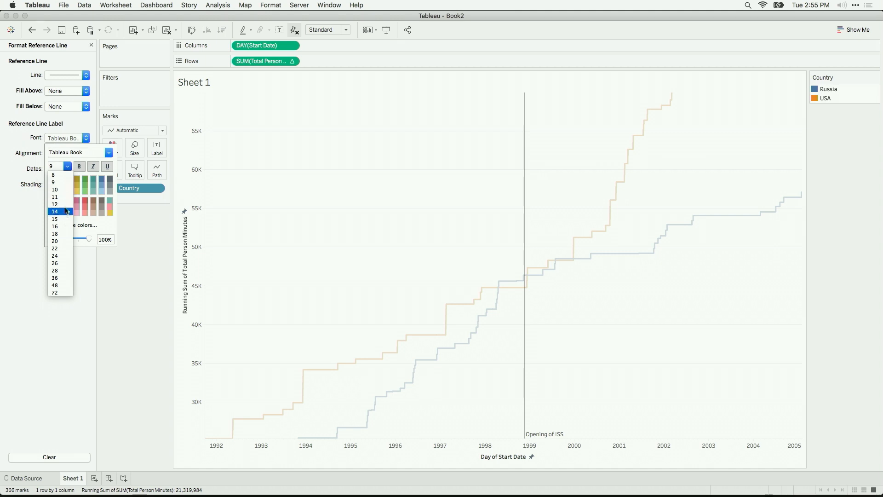
click(62, 226)
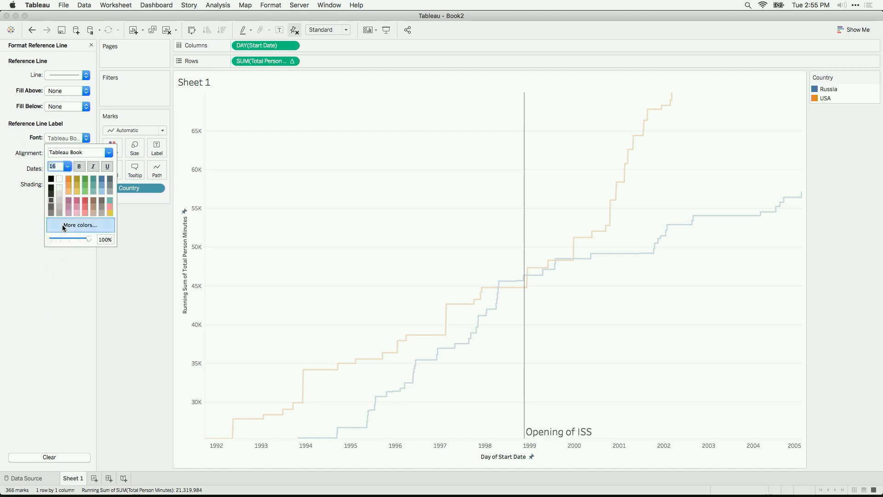
click(16, 178)
Step: Align the reference line's label vertically to the top of the chart and close the formatting options
click(59, 153)
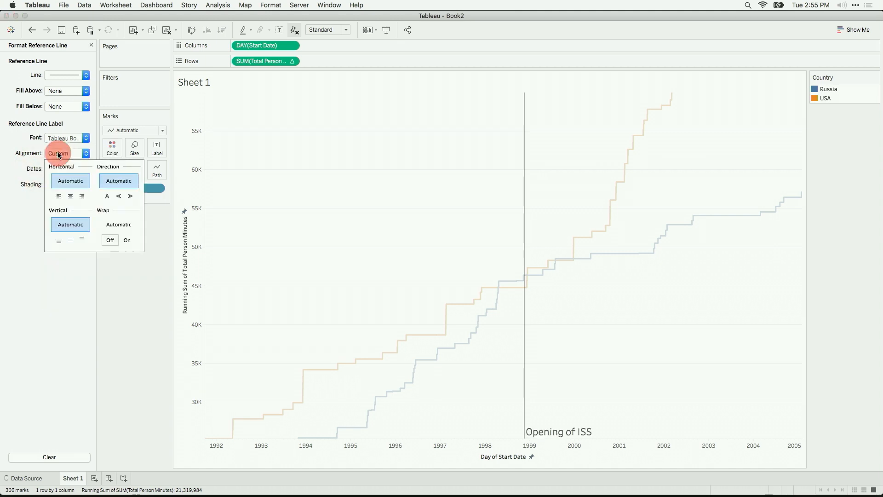
click(85, 238)
click(70, 307)
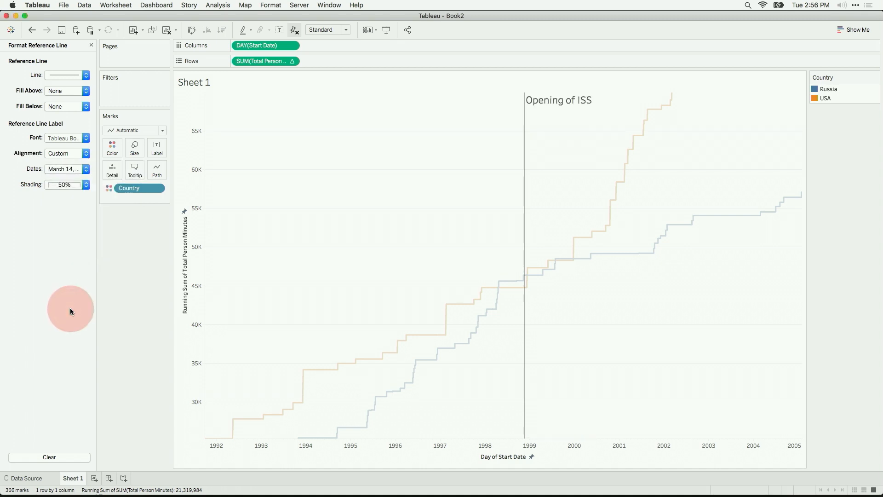
click(91, 47)
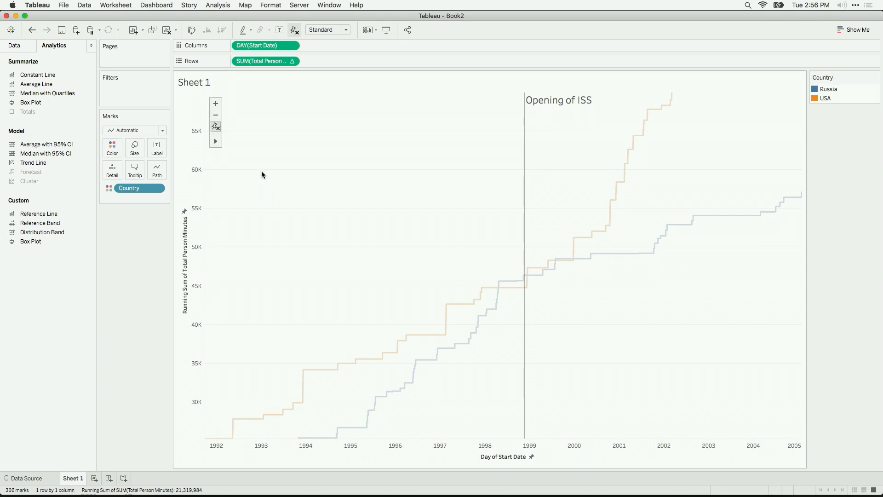
Step: Reset the chart axes to the full date range and clear the reference line selection
click(216, 127)
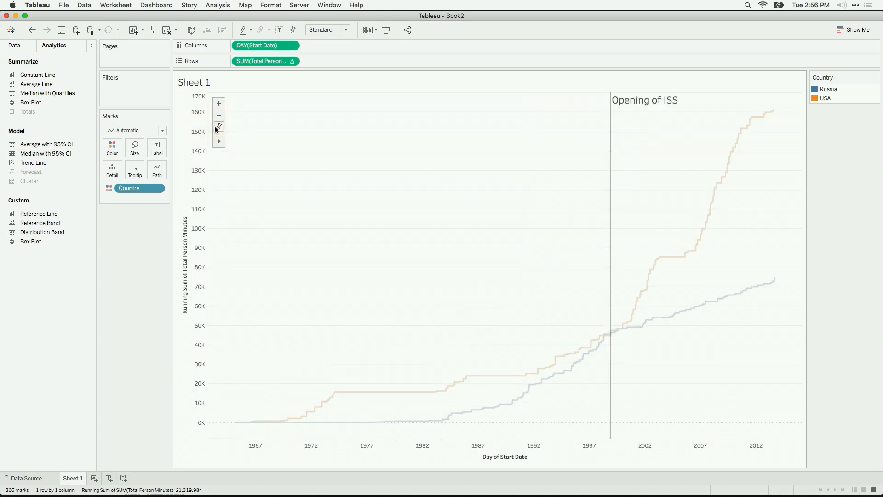
click(261, 177)
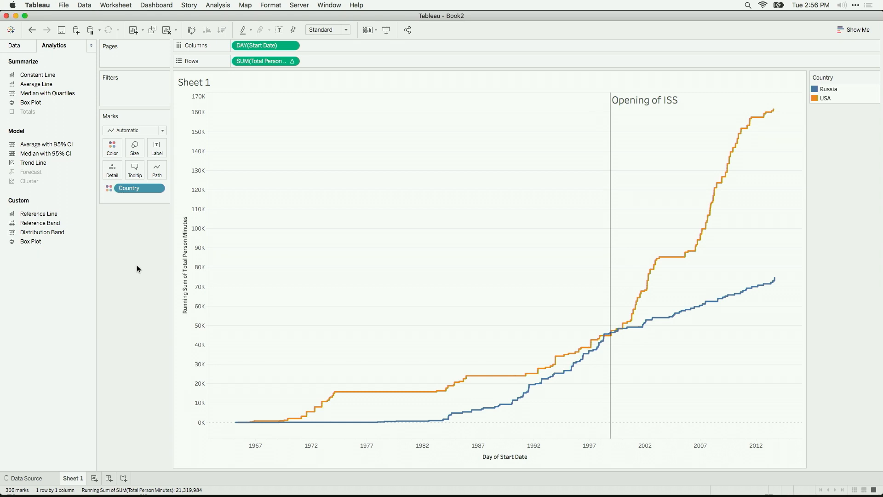
Step: Rename the worksheet as "Total Minutes Space Walking"
double_click(75, 479)
text(Total Minutes SPa)
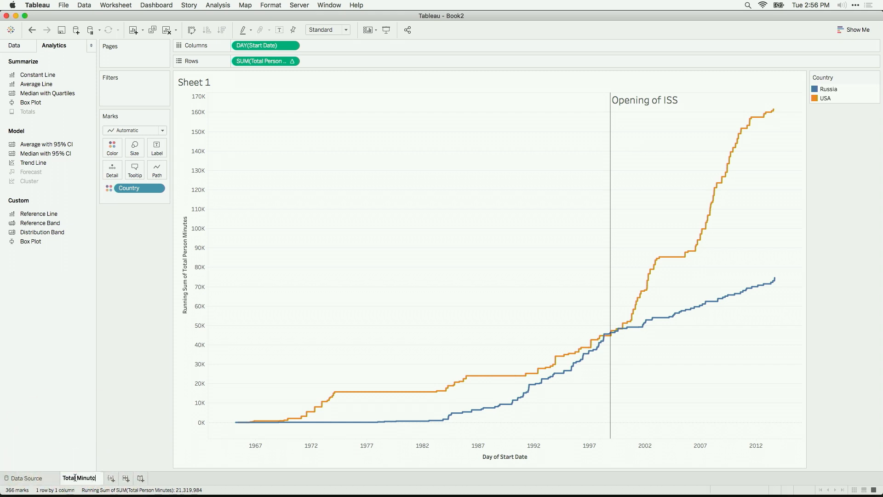
key(BackSpace)
key(BackSpace)
text(pace Walking)
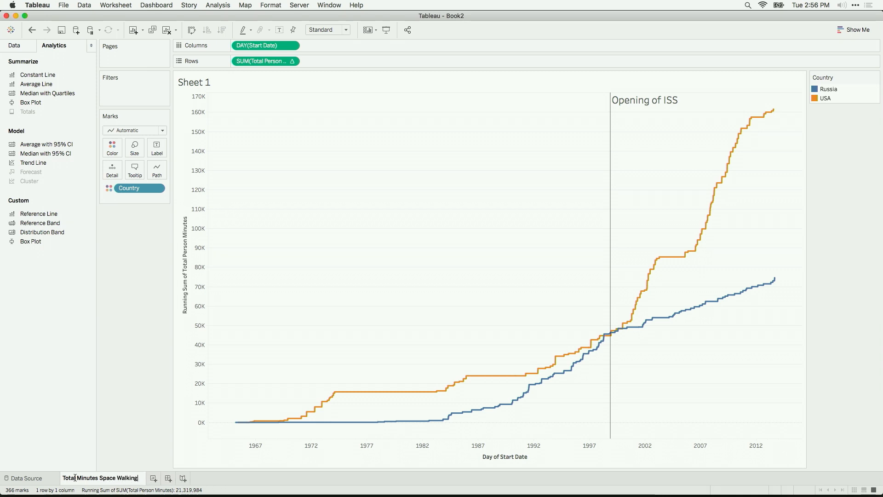
key(Return)
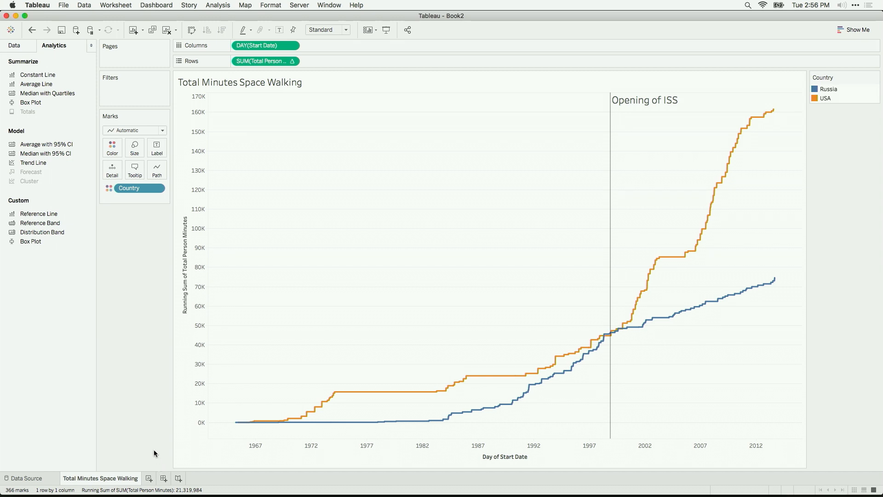
Step: Switch from Tableau to the full-screen presentation slides
key(ctrl+Left)
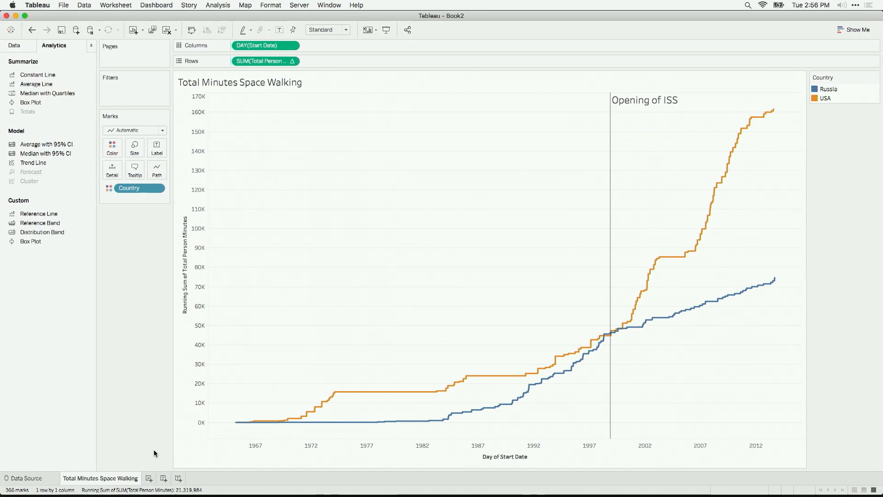
key(ctrl+Left)
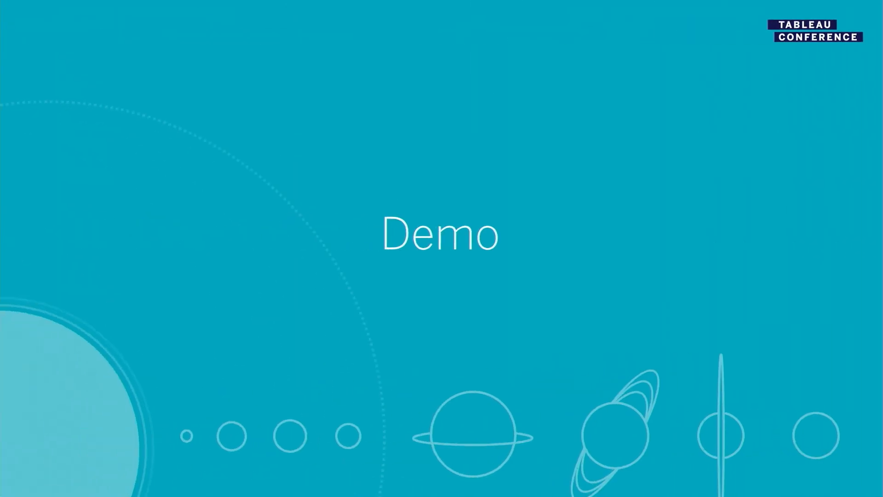